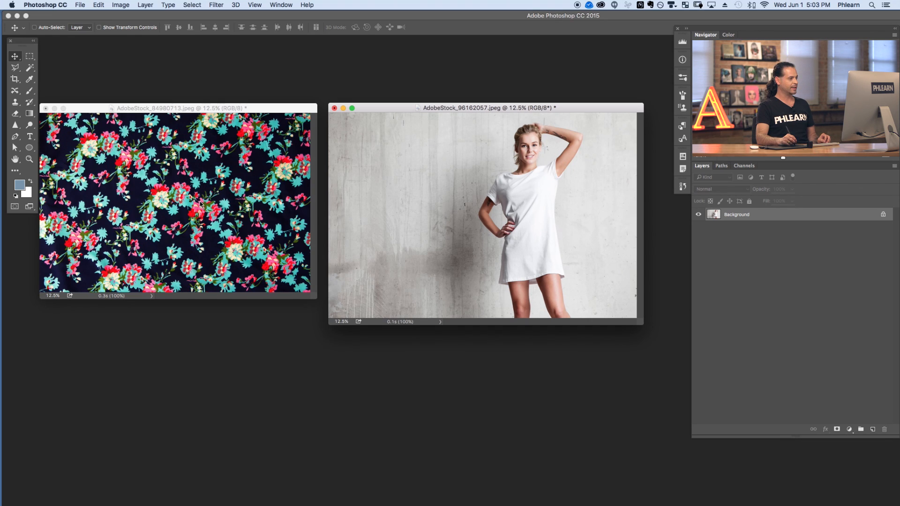
Paste the floral pattern into the model photo, converting it to preserve colour appearance.
left_click(235, 217)
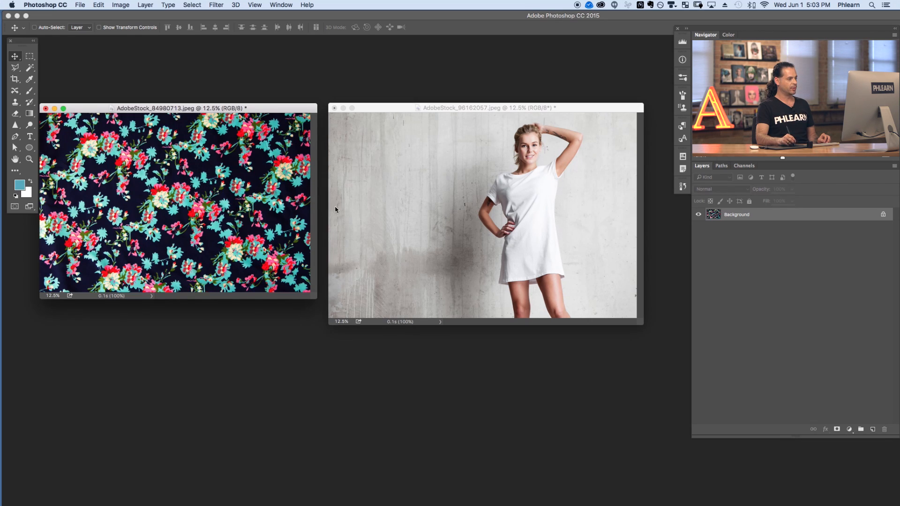
key("super+v")
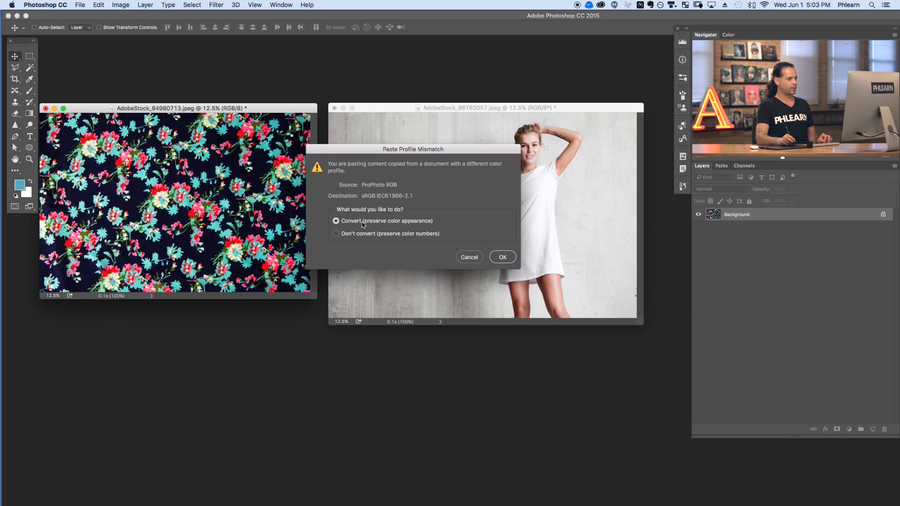
left_click(503, 257)
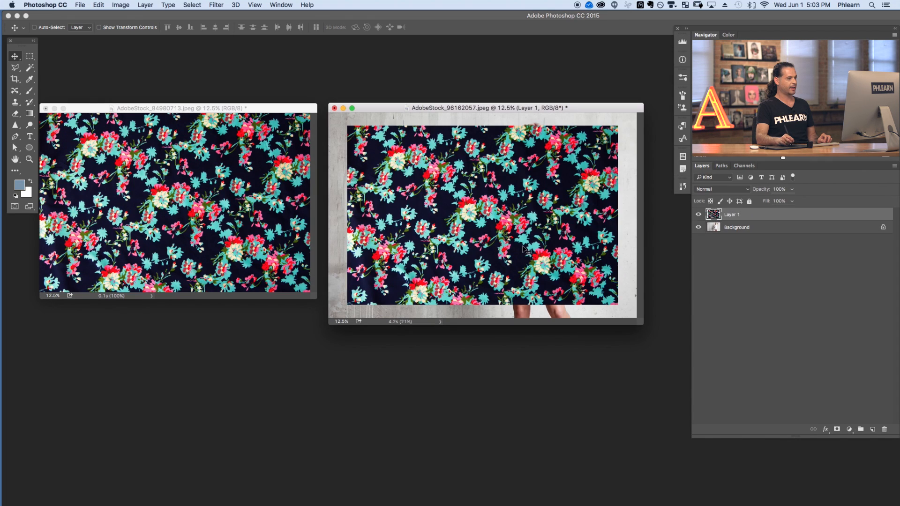
Move the pasted pattern layer to the left side of the model photo.
mouse_move(523, 219)
left_mouse_down()
mouse_move(507, 219)
mouse_move(514, 244)
mouse_move(519, 214)
left_mouse_up()
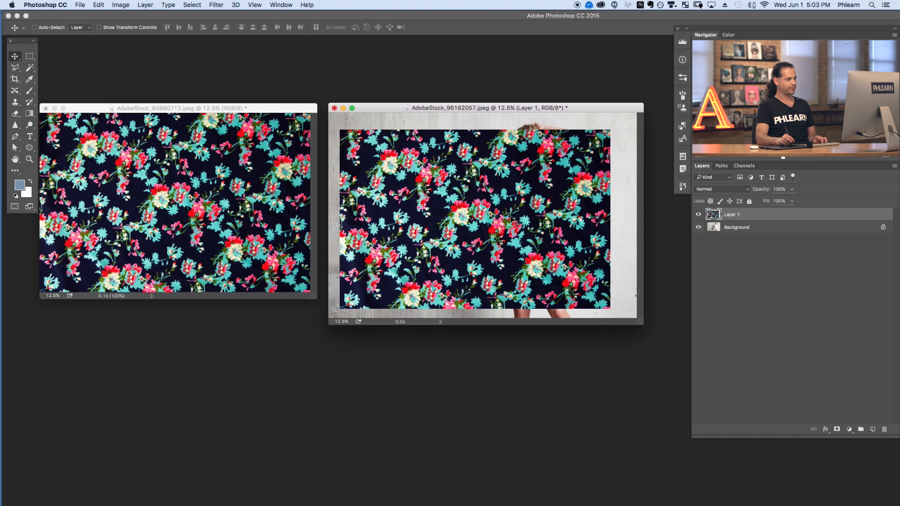
key("f")
key("super+equal")
key("super+equal")
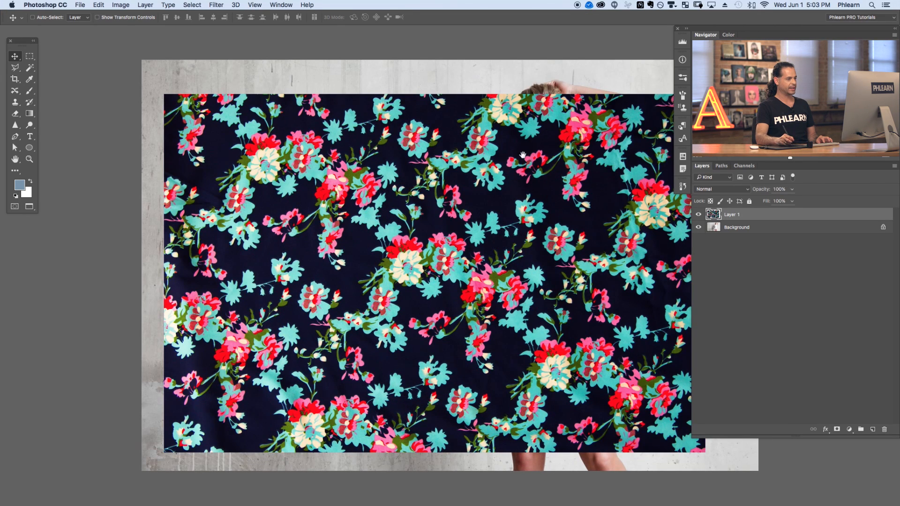
scroll(415, 208, "right", 5)
left_click_drag(502, 219, 283, 213)
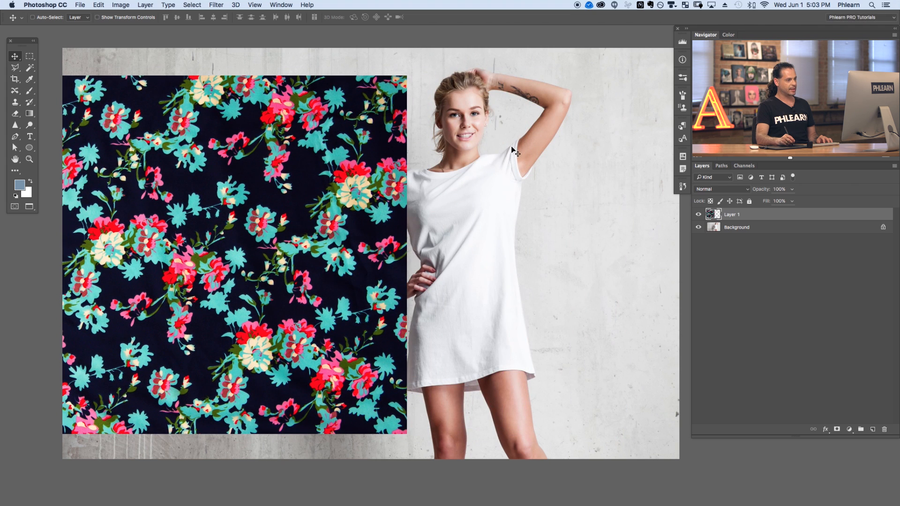
left_click_drag(357, 256, 277, 288)
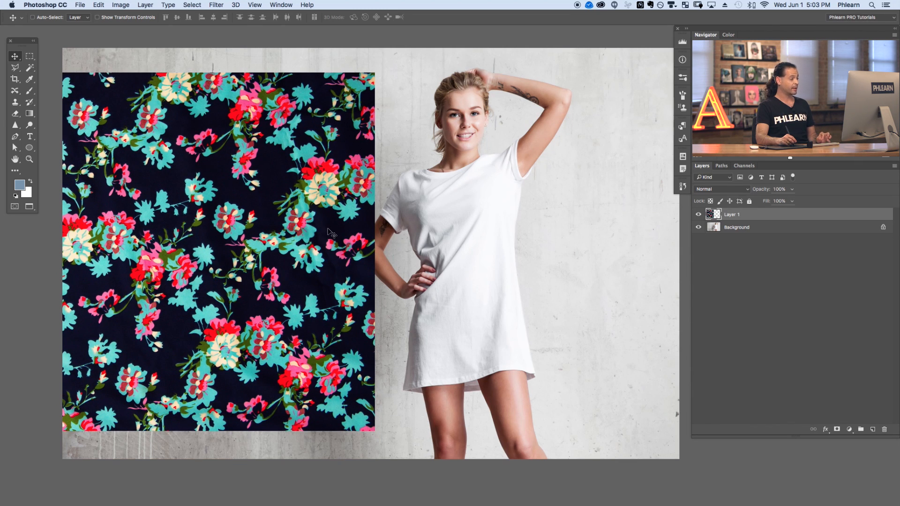
Invert the pattern layer's colours and lower its opacity to 59%.
key("super")
key("super+i")
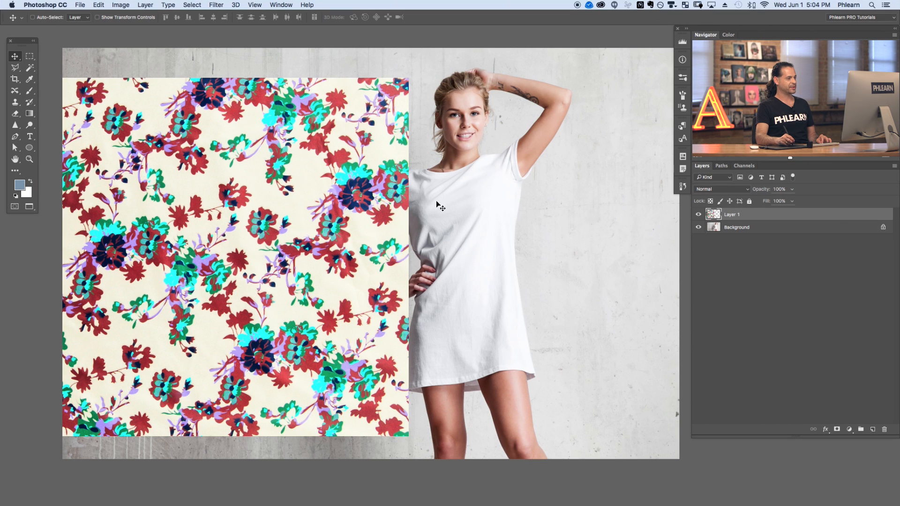
left_click_drag(756, 189, 747, 190)
left_click_drag(384, 277, 421, 273)
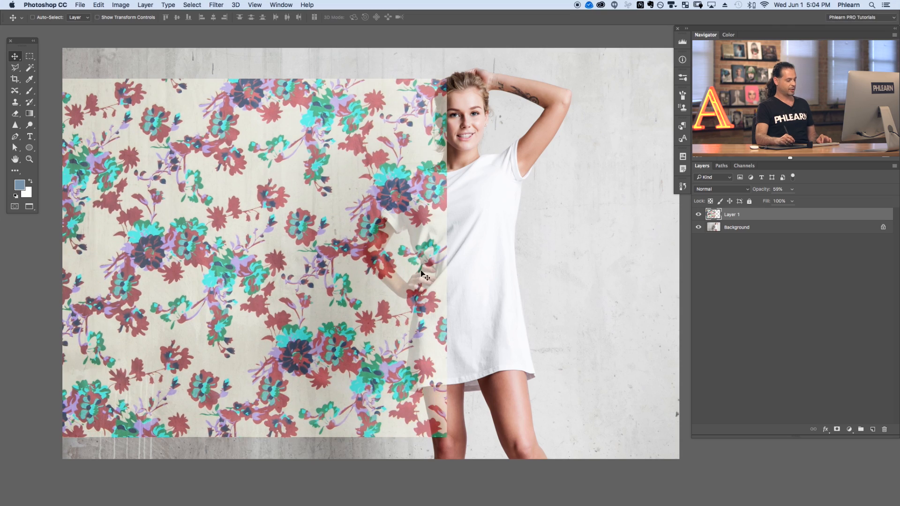
Free-transform the pattern, rotating it about 90° and scaling it to about 67% to cover the model's body.
key("ctrl+t")
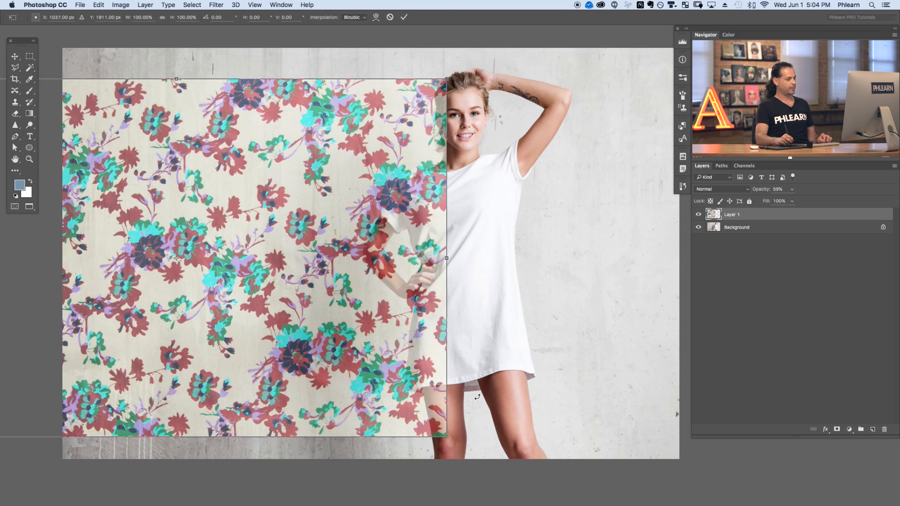
left_click_drag(466, 437, 257, 121)
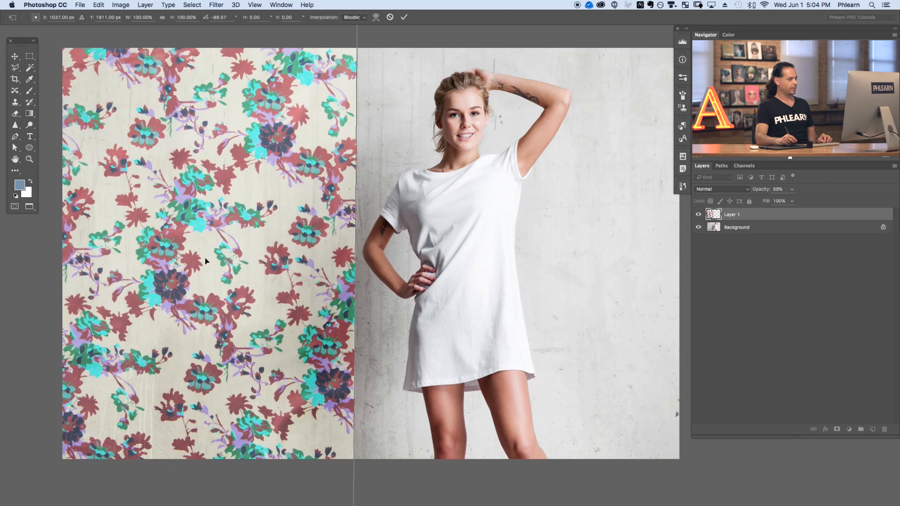
left_click_drag(201, 257, 541, 271)
left_click_drag(429, 220, 383, 315)
left_click_drag(581, 83, 460, 259)
left_click_drag(360, 340, 297, 184)
left_click_drag(325, 325, 384, 249)
left_click_drag(466, 395, 469, 389)
left_click_drag(401, 306, 420, 368)
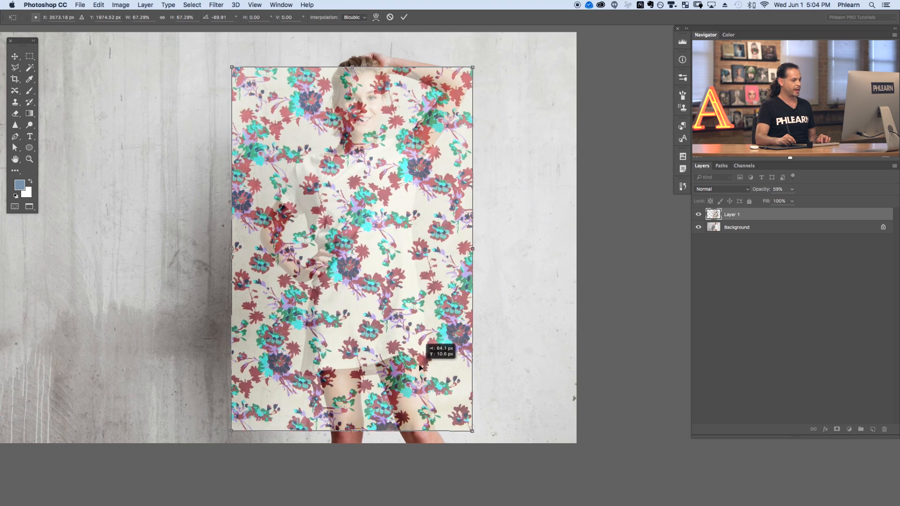
left_click_drag(472, 430, 484, 401)
key("Return")
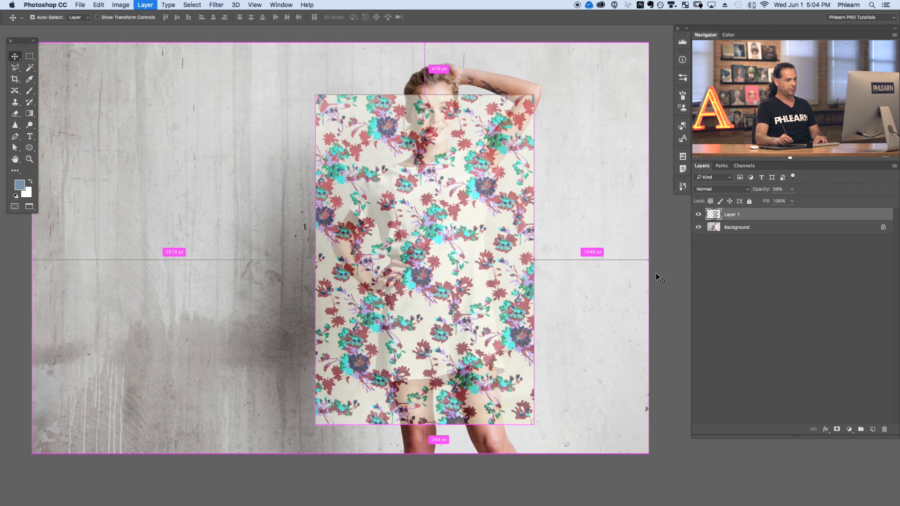
Duplicate the pattern layer, hide the original, and move the copy lower over the shirt.
key("super+j")
left_click(698, 227)
key("super+t")
left_click_drag(534, 95, 433, 265)
key("Return")
left_click_drag(407, 357, 455, 281)
scroll(438, 263, "up", 2)
key("super+plus")
left_click_drag(388, 300, 361, 327)
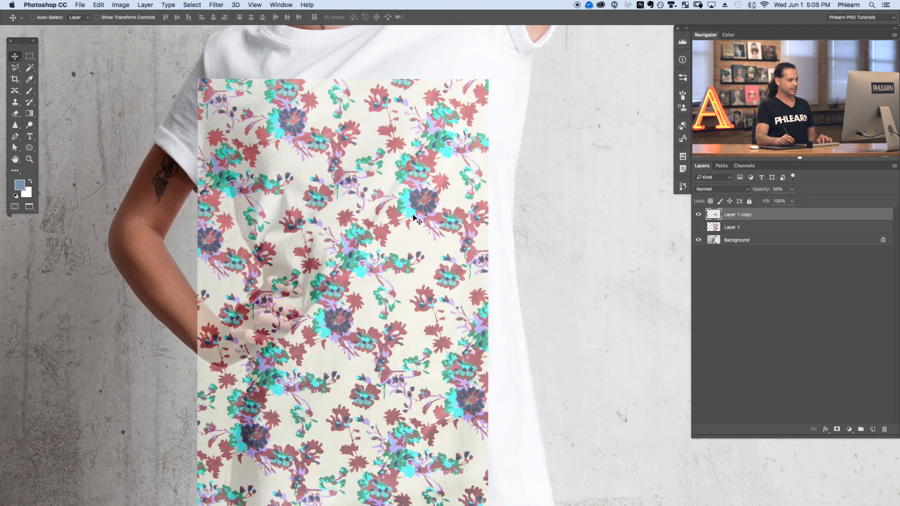
key("super")
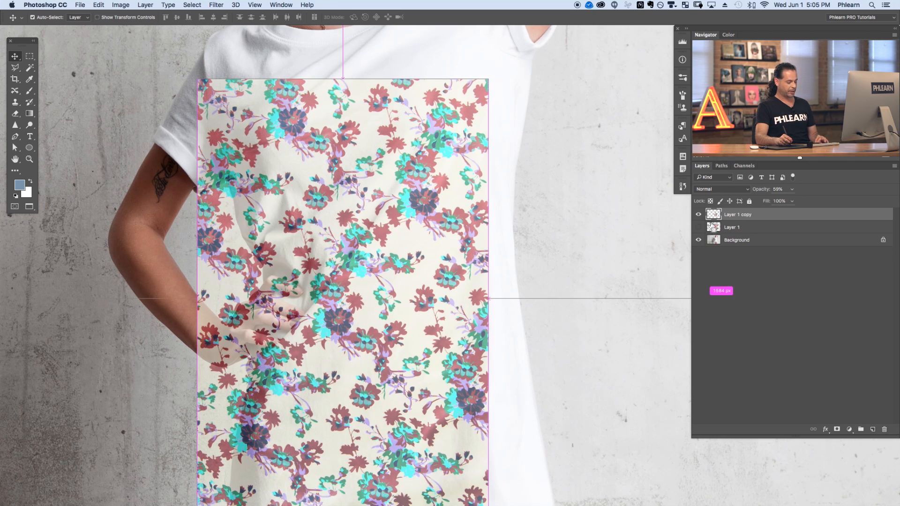
Duplicate the copied pattern layer again, shift it up and right, and set its opacity to 100%.
key("super+j")
left_click_drag(377, 393, 450, 295)
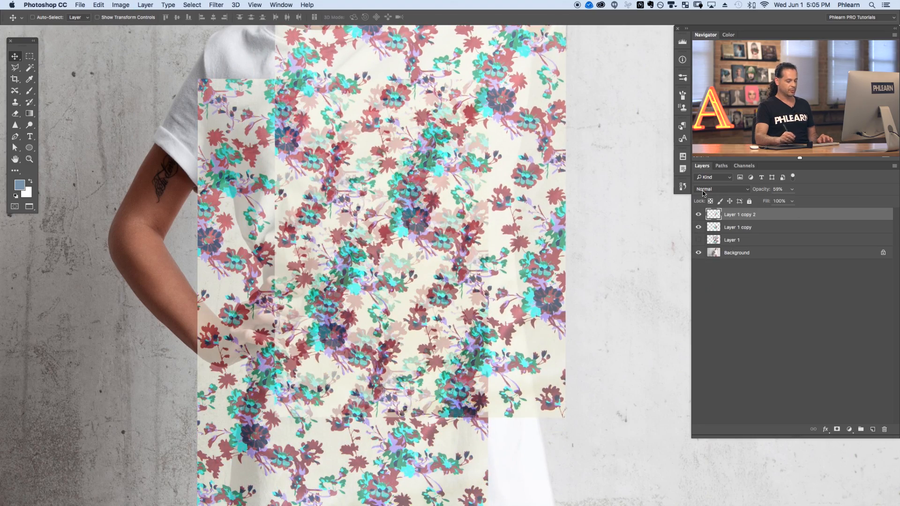
key("super+plus")
key("super+plus")
left_click_drag(500, 228, 508, 345)
key("super+0")
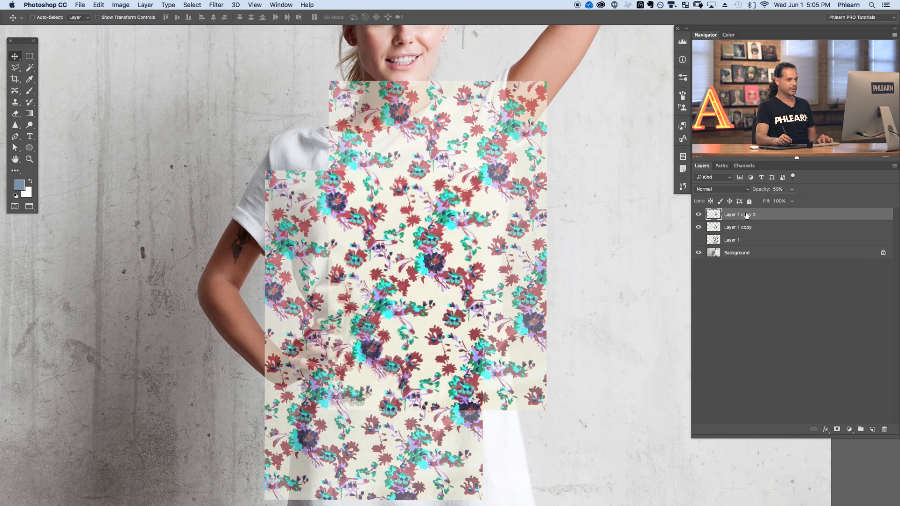
type("100")
key("Return")
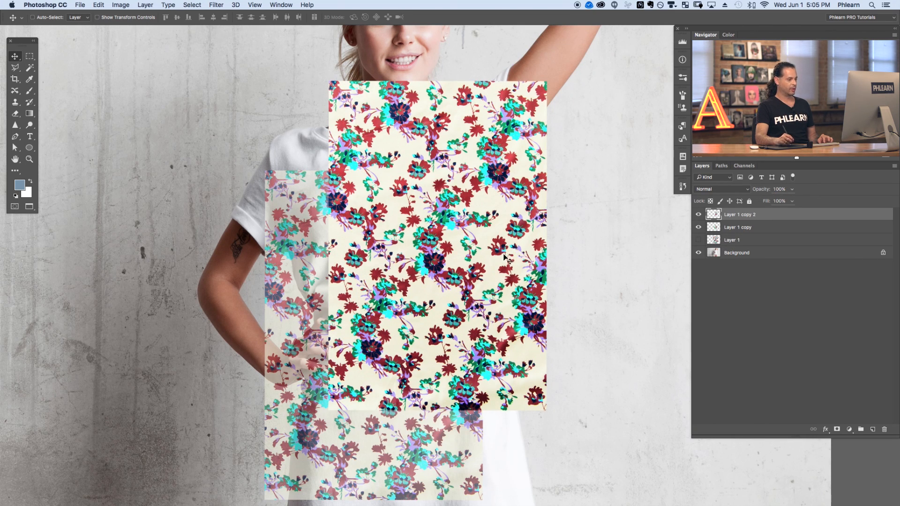
Delete both duplicate pattern layers and make the original pattern layer visible again.
key("super+minus")
left_click_drag(434, 348, 481, 309)
left_click(699, 215)
left_click(699, 215)
left_click(698, 215)
left_click(699, 216)
left_click(751, 228, "shift")
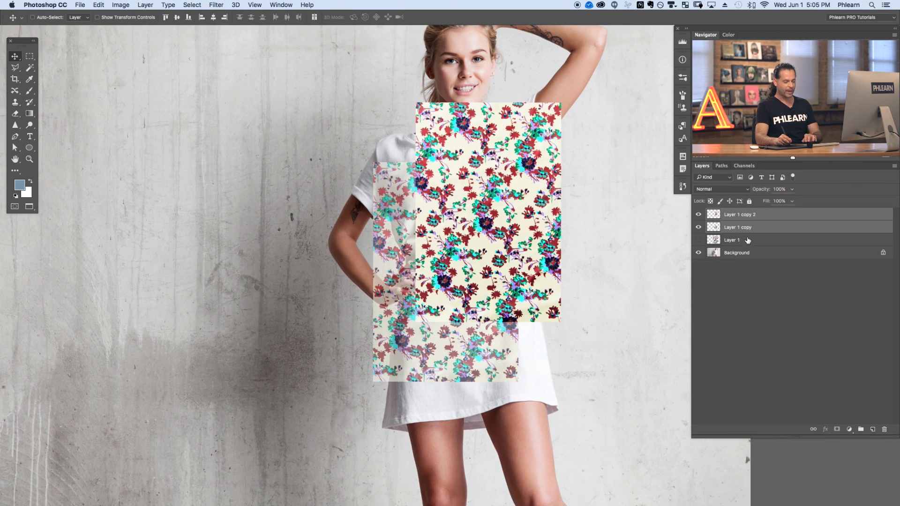
key("Delete")
left_click(698, 215)
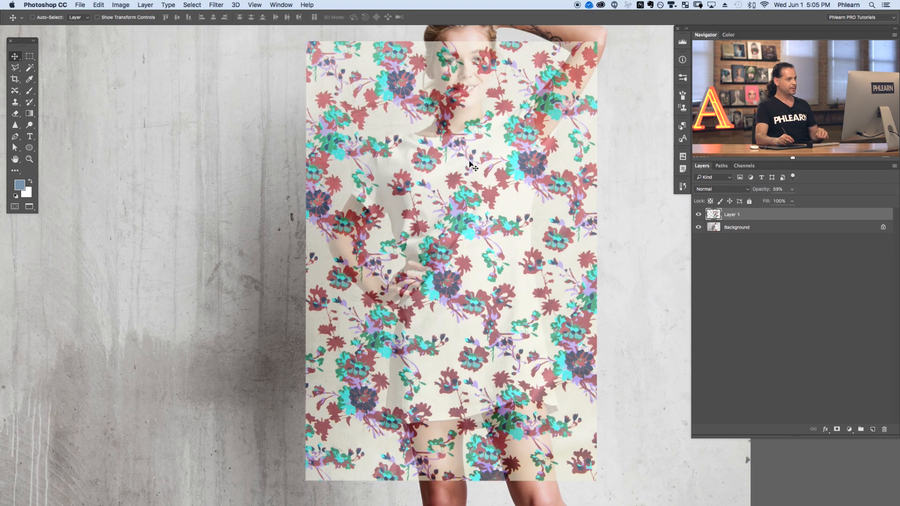
Move the pattern over the model at 100% opacity and add an inverted, black layer mask to it.
left_click_drag(529, 305, 465, 319)
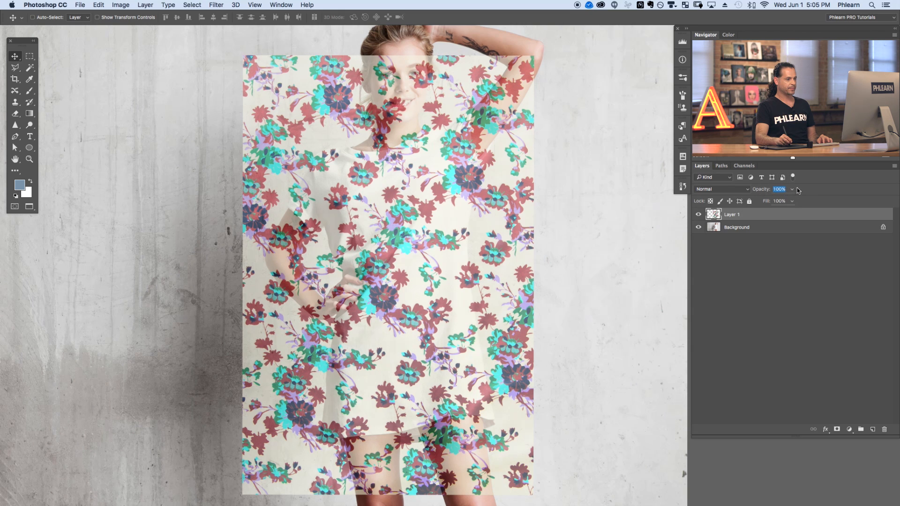
key("Return")
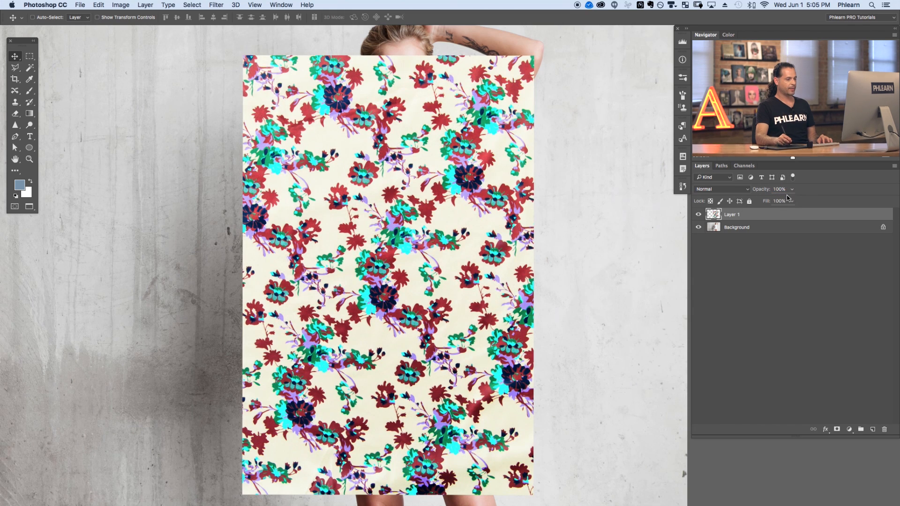
left_click(838, 430)
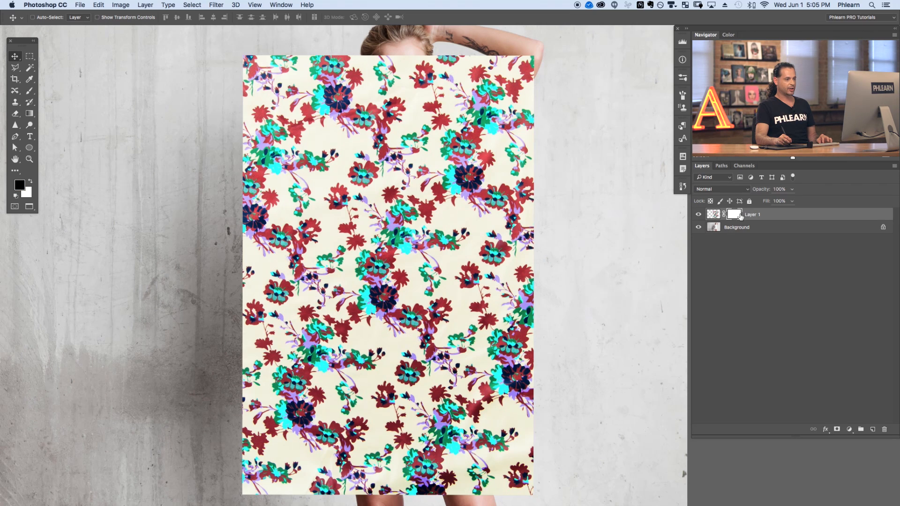
key("super+i")
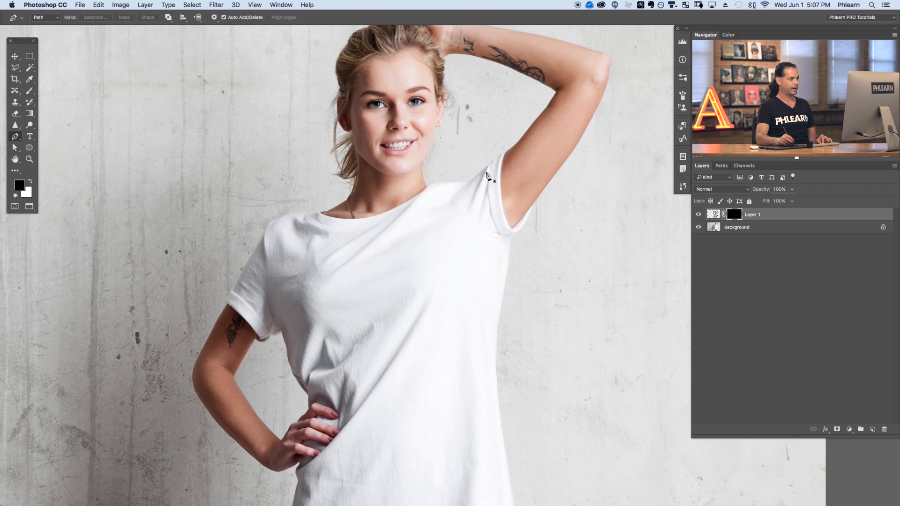
Start a Pen path at the left sleeve edge and trace up along the shirt's shoulder.
key("super+plus")
key("super+plus")
key("super+plus")
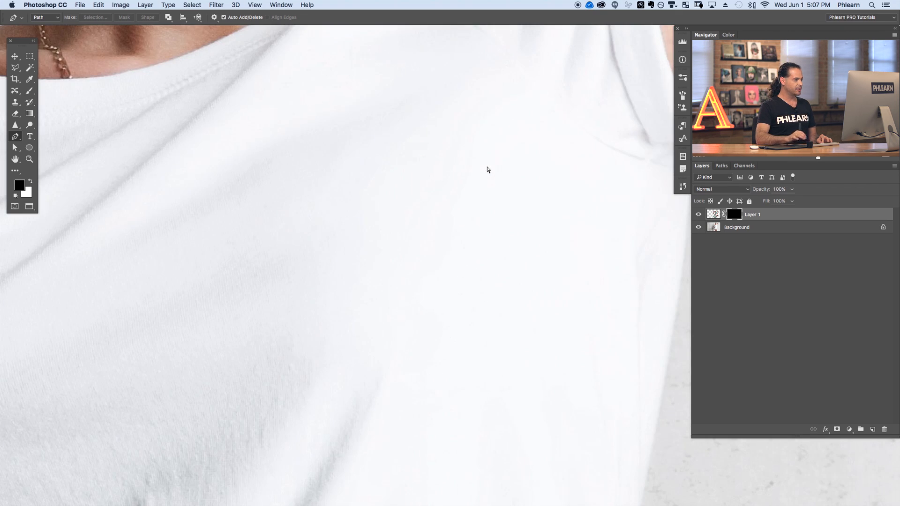
left_click_drag(142, 311, 558, 256)
left_click_drag(205, 349, 433, 308)
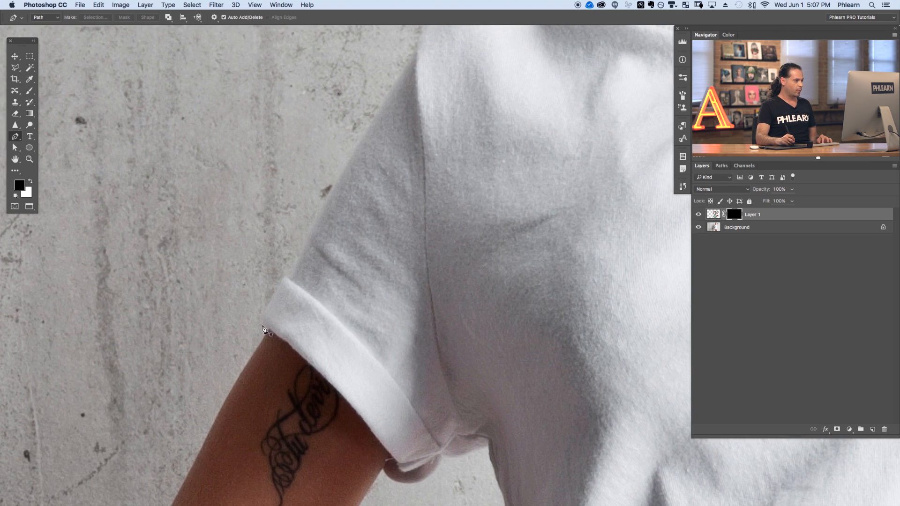
left_click(267, 330)
left_click_drag(269, 305, 291, 279)
scroll(307, 268, "up", 5)
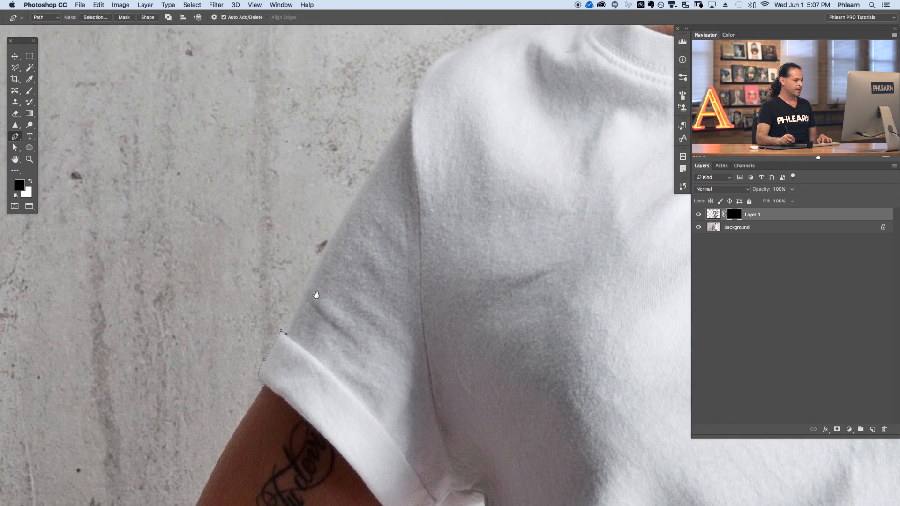
left_click_drag(367, 172, 373, 161)
left_click(413, 102)
Continue the Pen path across the shoulder top to the collar and along the neckline.
scroll(404, 177, "up", 10)
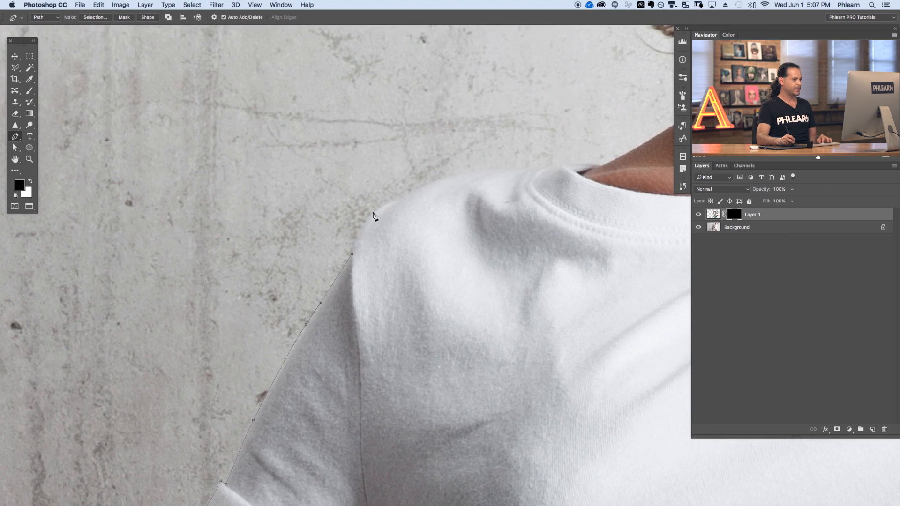
left_click_drag(445, 178, 572, 172)
left_click(541, 167)
left_click_drag(541, 236, 284, 275)
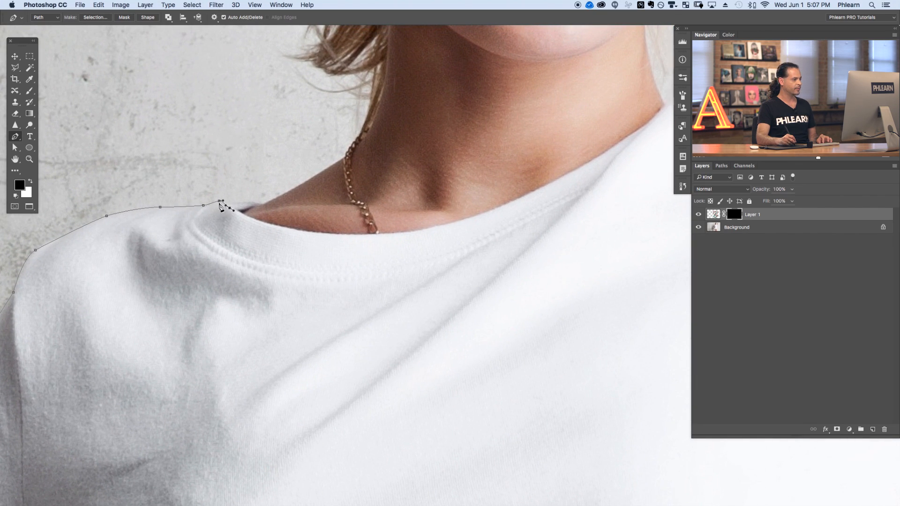
left_click(269, 227)
left_click(298, 230)
left_click(326, 234)
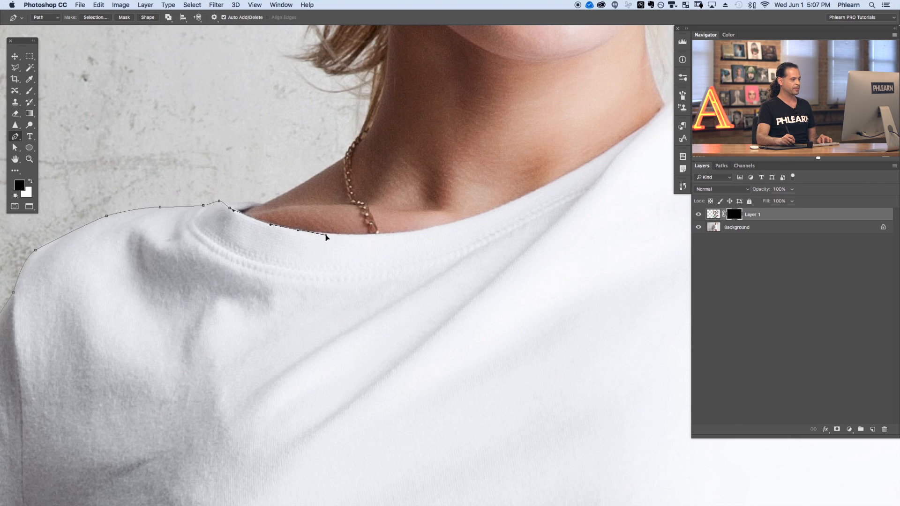
Extend the Pen path along the rest of the neckline to the collar's far side.
left_click_drag(464, 219, 383, 271)
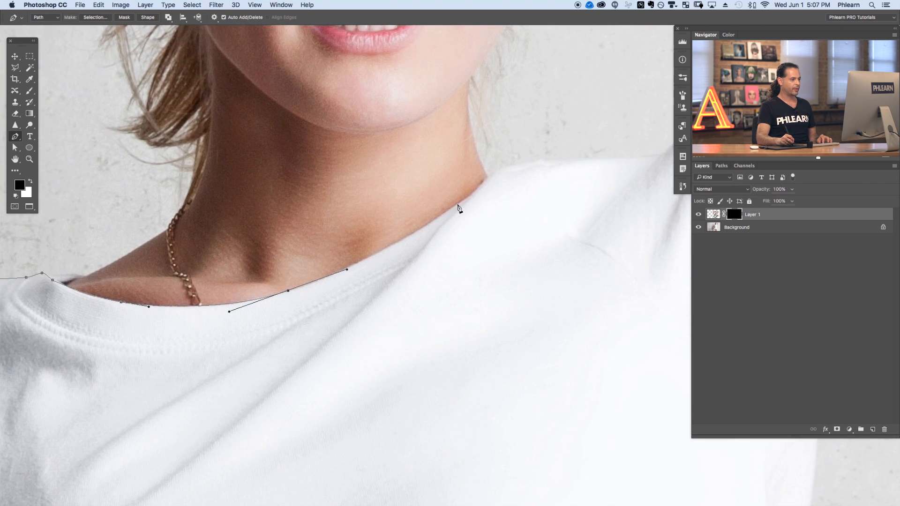
left_click_drag(471, 195, 511, 167)
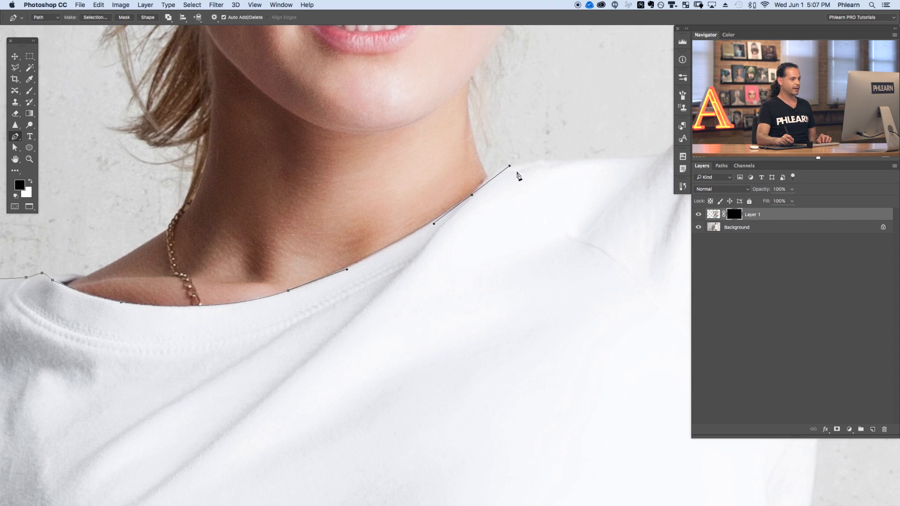
left_click(491, 172)
Continue the Pen path across the top of the model's left shoulder toward the sleeve.
scroll(501, 205, "right", 5)
scroll(500, 205, "up", 1)
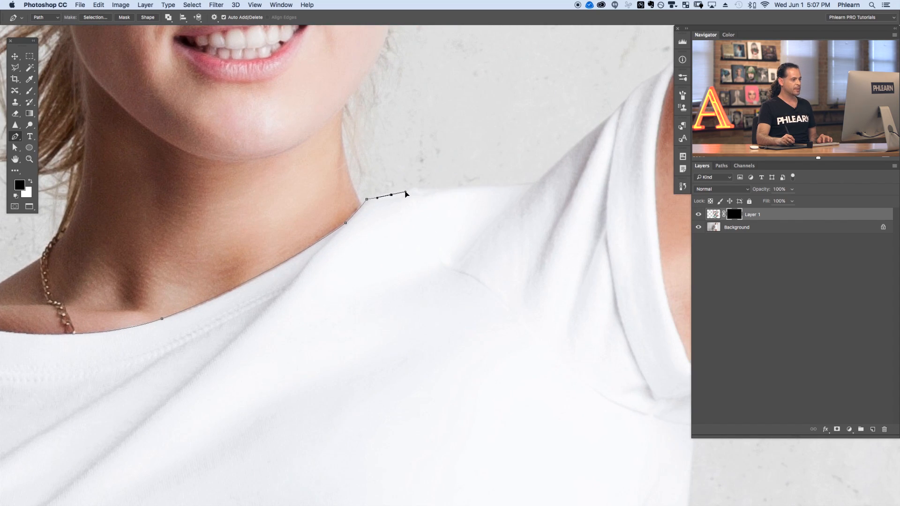
left_click_drag(435, 191, 485, 188)
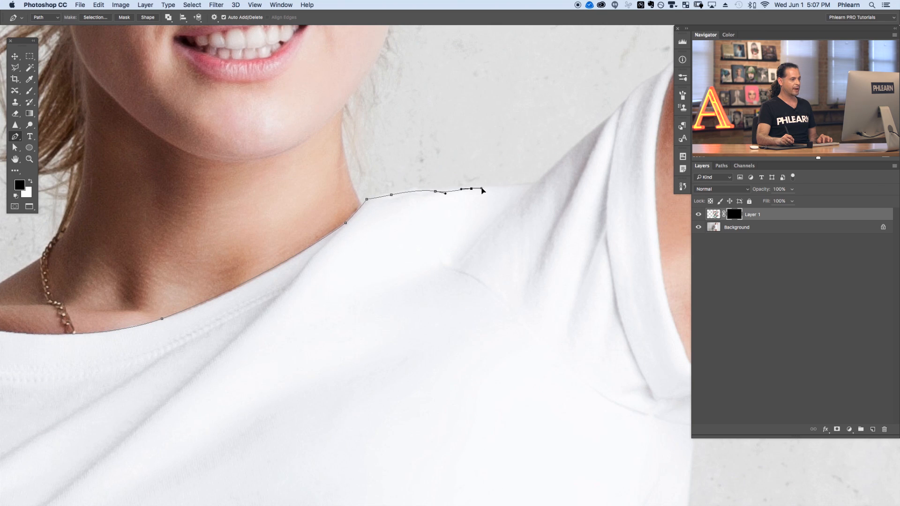
left_click(533, 184)
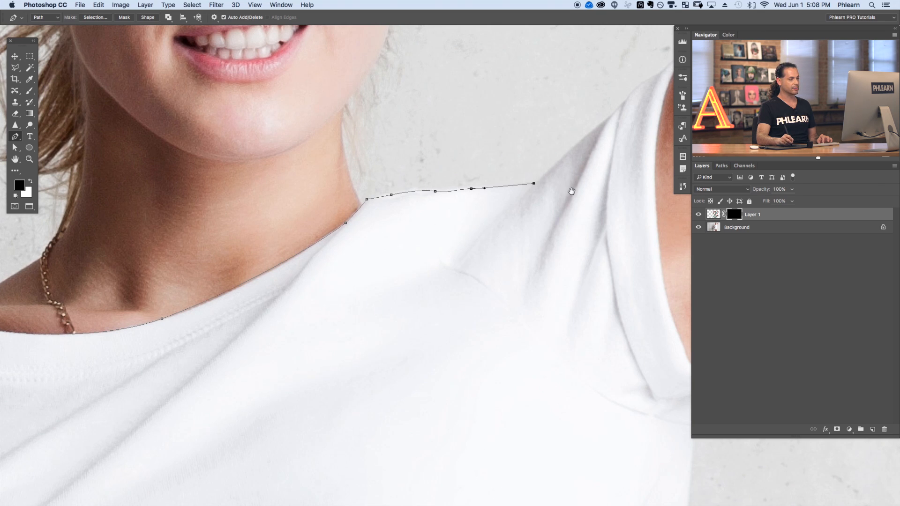
scroll(573, 191, "right", 5)
scroll(573, 191, "up", 3)
left_click_drag(447, 216, 462, 199)
left_click(462, 199)
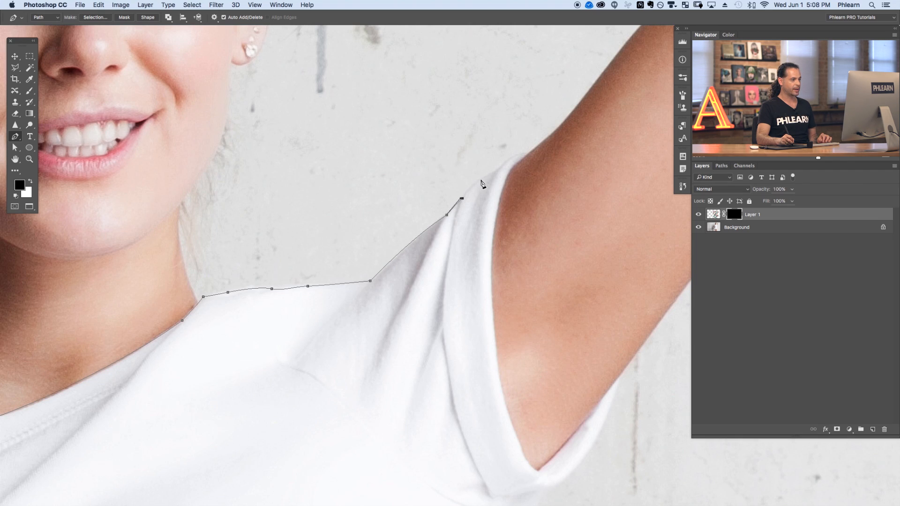
Trace the Pen path over the sleeve top and down its inner edge into the armpit.
left_click(507, 163)
left_click_drag(526, 154, 519, 162)
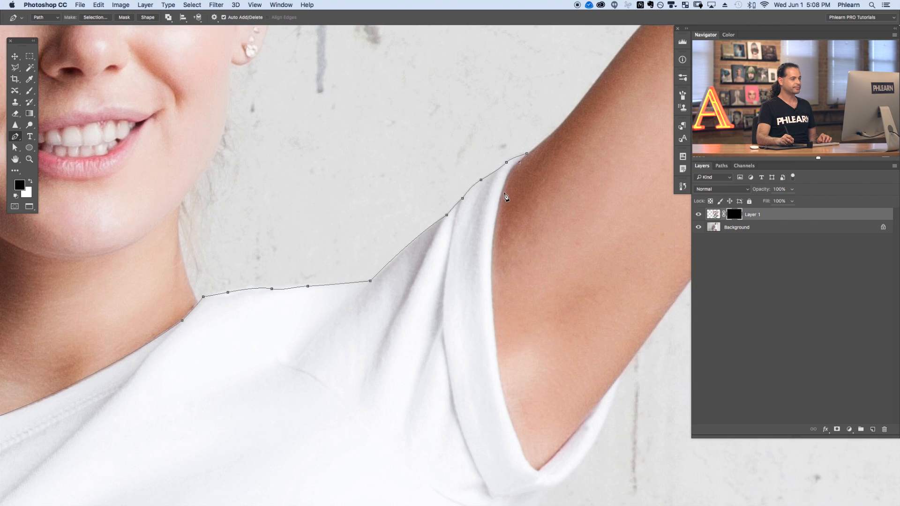
left_click_drag(497, 208, 492, 236)
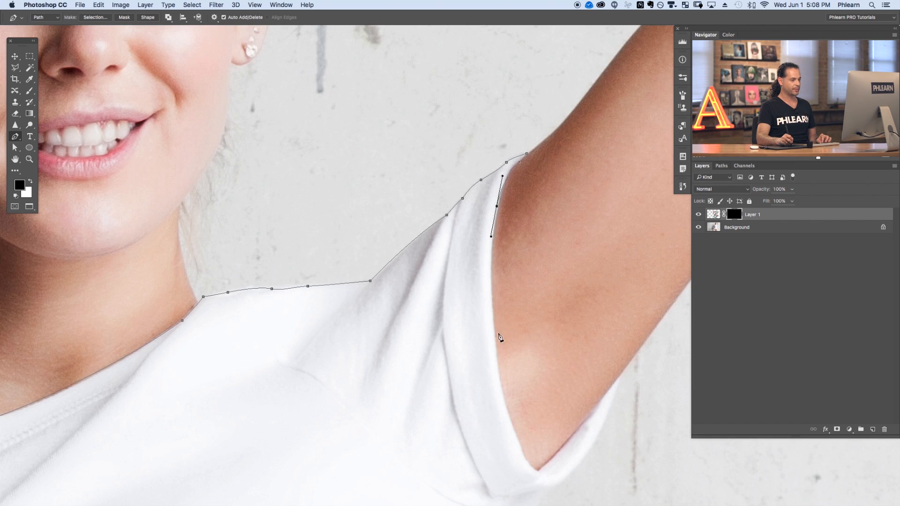
left_click_drag(496, 346, 439, 241)
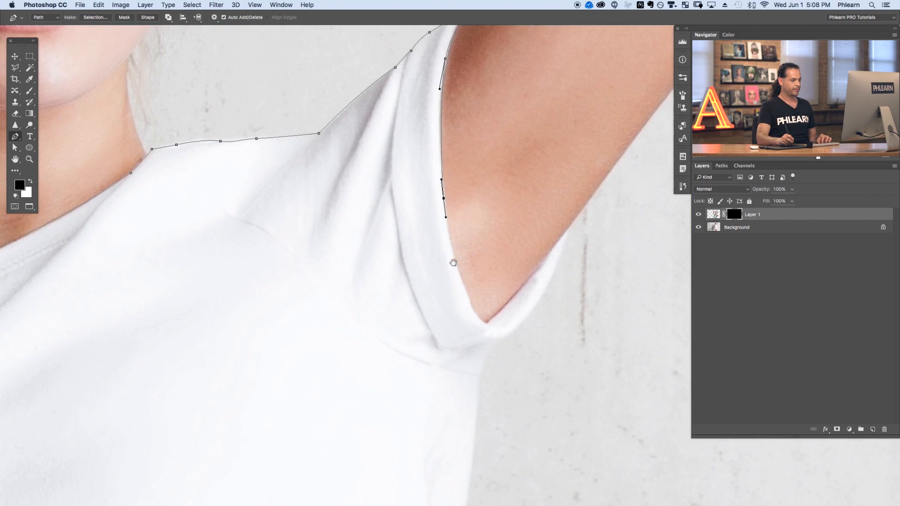
left_click_drag(470, 295, 473, 303)
left_click(487, 322)
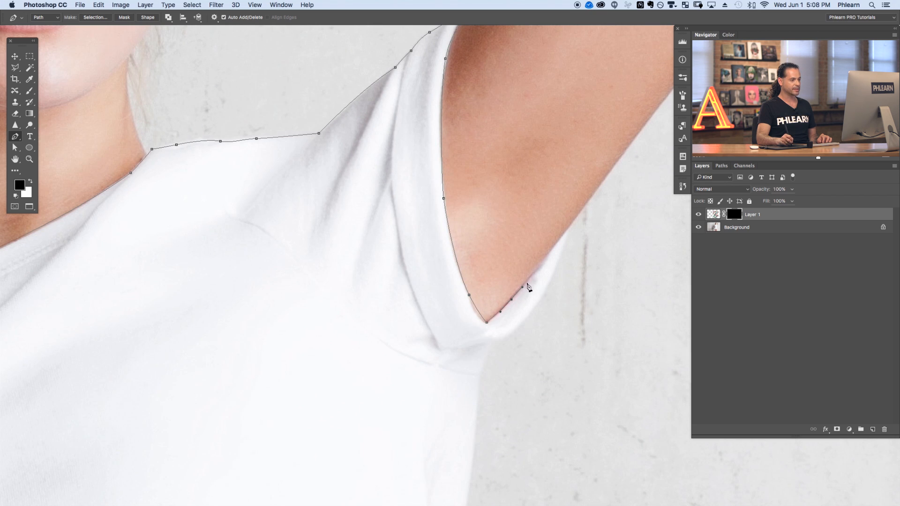
Carry the Pen path out of the armpit and down the shirt's side edge.
left_click(567, 232)
left_click_drag(571, 240, 565, 248)
left_click_drag(530, 316, 518, 331)
scroll(490, 355, "down", 6)
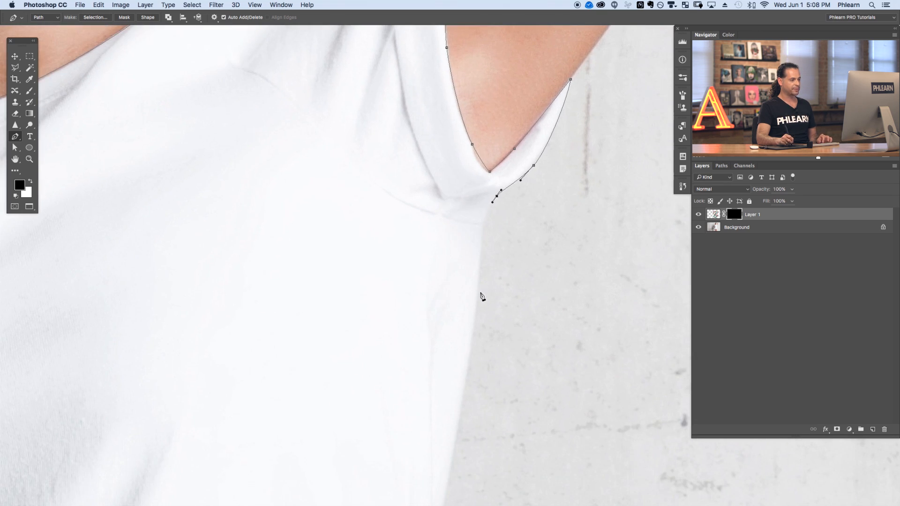
left_click_drag(478, 295, 471, 375)
scroll(469, 378, "down", 7)
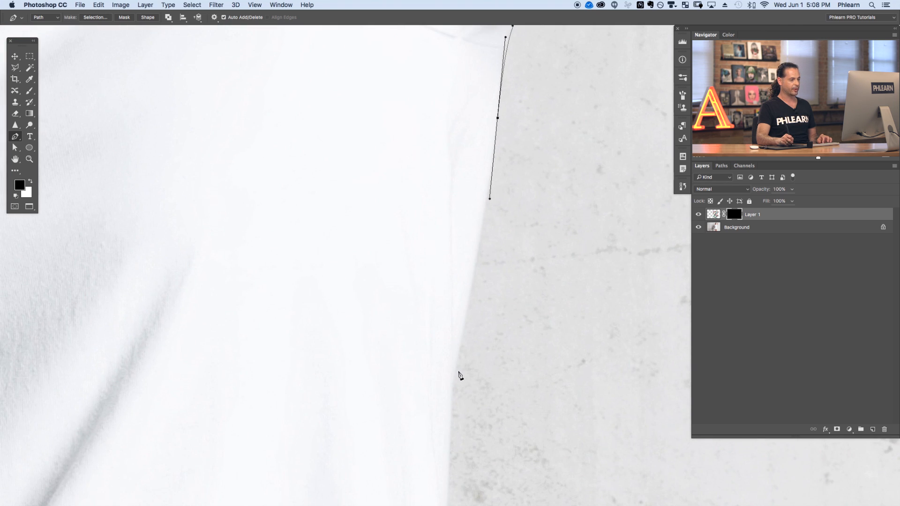
left_click_drag(453, 385, 448, 396)
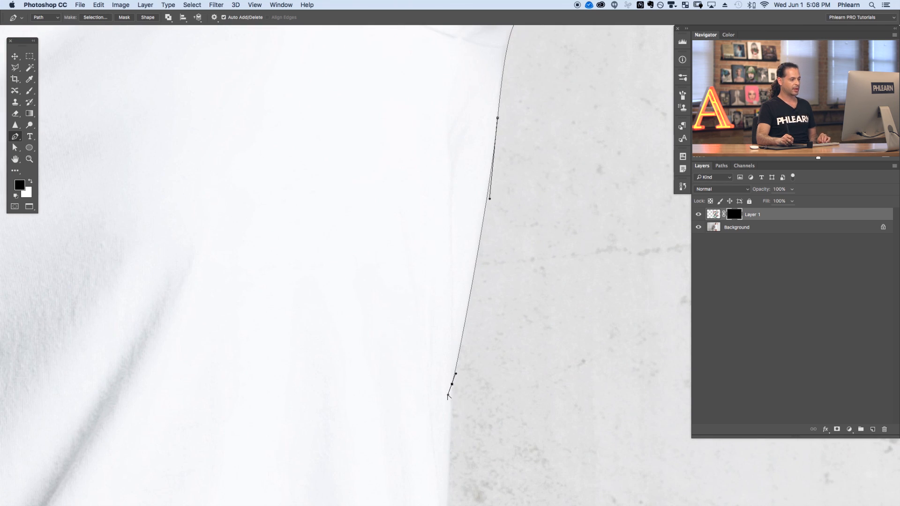
Zoom out and continue the Pen path further down the shirt's side toward the hem.
key("super+minus")
left_click_drag(441, 317, 427, 166)
left_click_drag(434, 256, 435, 275)
left_click_drag(444, 375, 414, 244)
left_click_drag(439, 383, 434, 348)
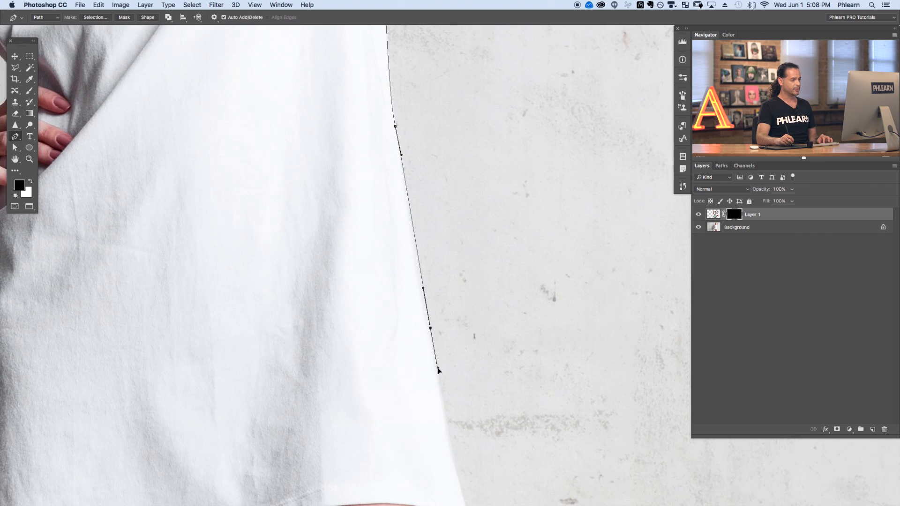
left_click_drag(424, 404, 397, 248)
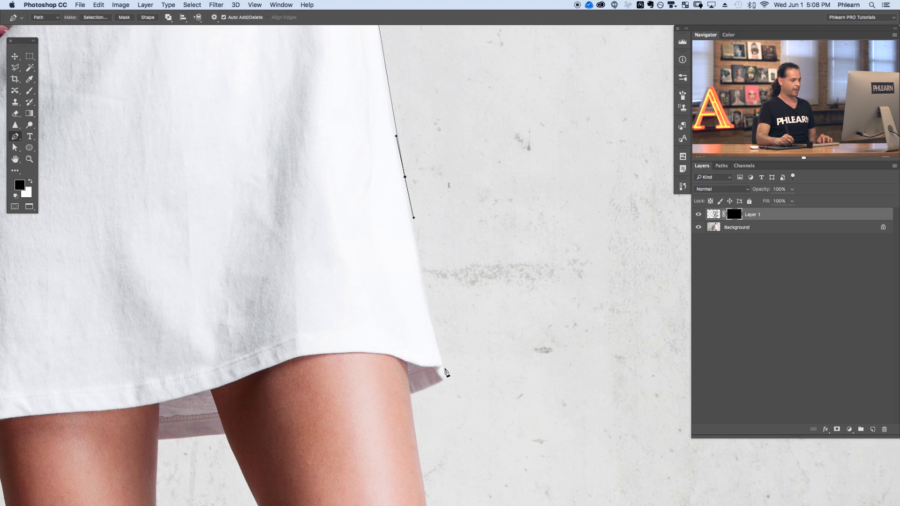
Trace the Pen path around the hem's bottom corner and start along the hem.
left_click(446, 378)
left_click_drag(454, 399, 441, 380)
left_click(438, 372)
left_click(440, 368)
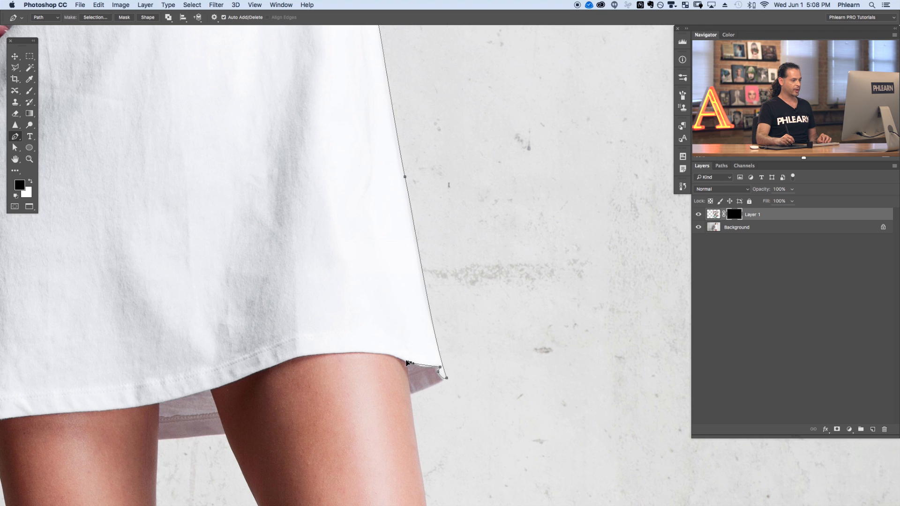
left_click_drag(315, 354, 271, 363)
Zoom in and follow the hem with the Pen path above the first thigh.
key("super+plus")
left_click_drag(204, 408, 499, 280)
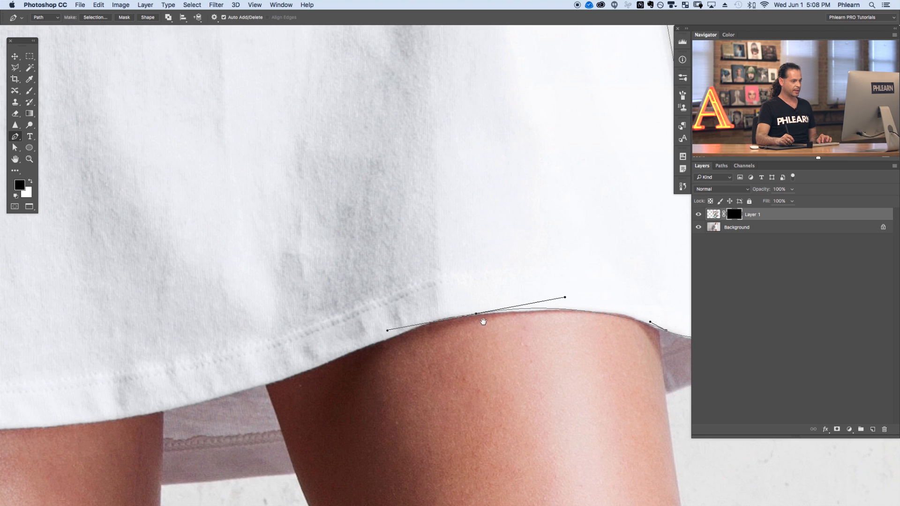
left_click_drag(477, 314, 497, 316)
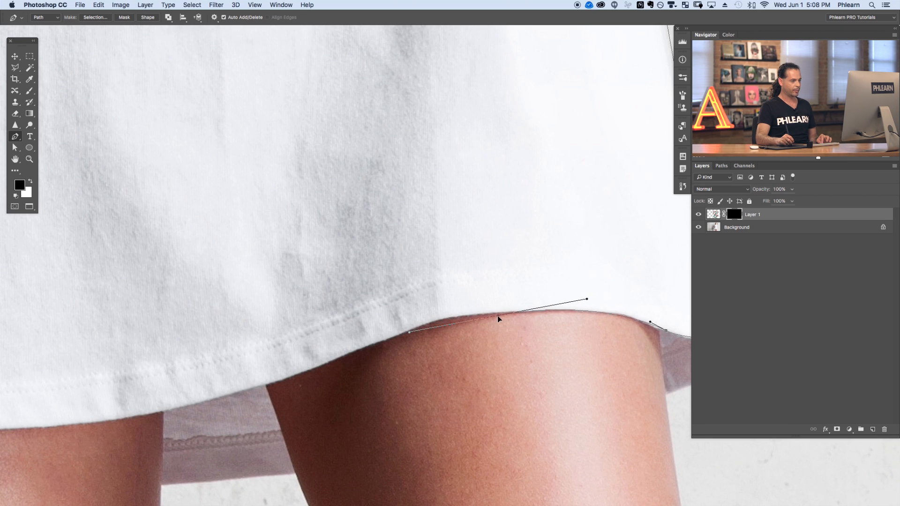
mouse_move(410, 332)
left_mouse_down()
mouse_move(445, 319)
mouse_move(412, 331)
left_mouse_up()
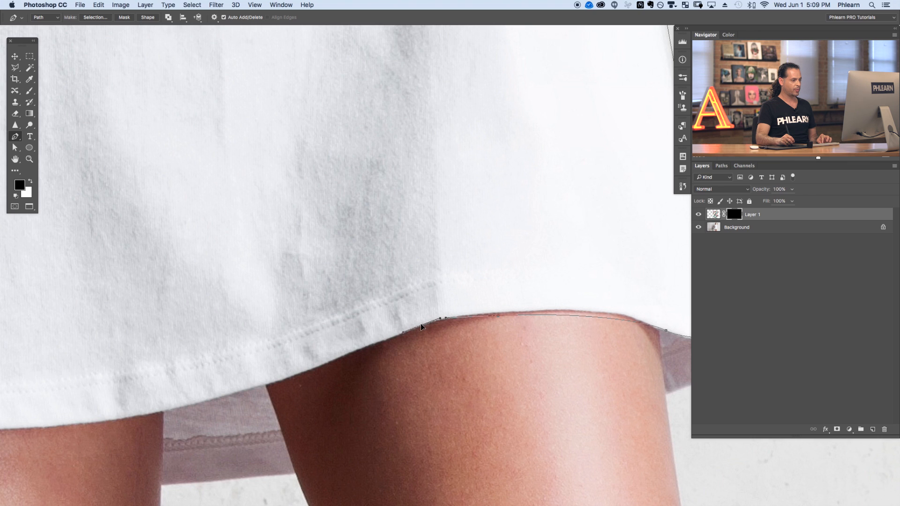
left_click_drag(314, 367, 289, 380)
left_click_drag(207, 406, 400, 366)
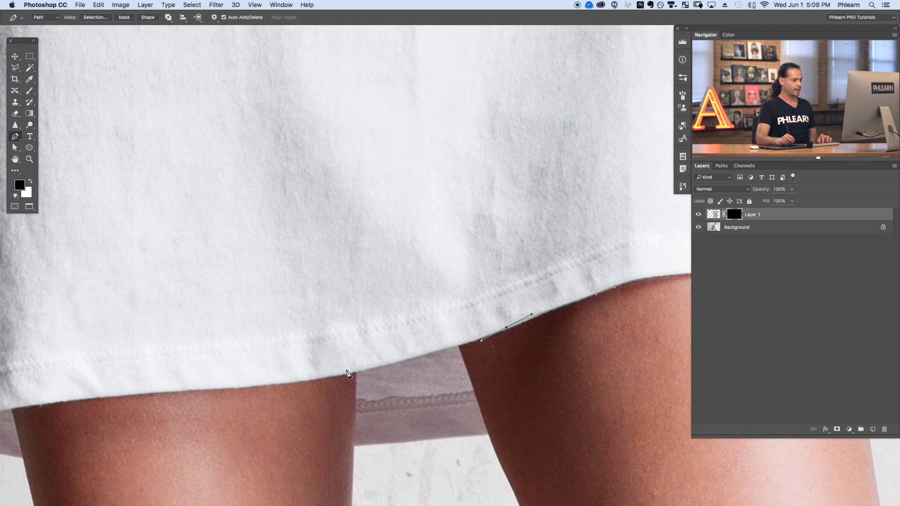
Continue the Pen path along the hem to its opposite bottom corner, undoing two stray anchor points.
left_click_drag(343, 377, 294, 383)
mouse_move(342, 377)
left_mouse_down()
mouse_move(340, 326)
mouse_move(341, 375)
left_mouse_up()
left_click_drag(266, 404, 425, 373)
left_click(287, 368)
key("super+z")
mouse_move(266, 365)
left_mouse_down()
mouse_move(259, 367)
mouse_move(271, 368)
left_mouse_up()
key("super+z")
left_click(260, 367)
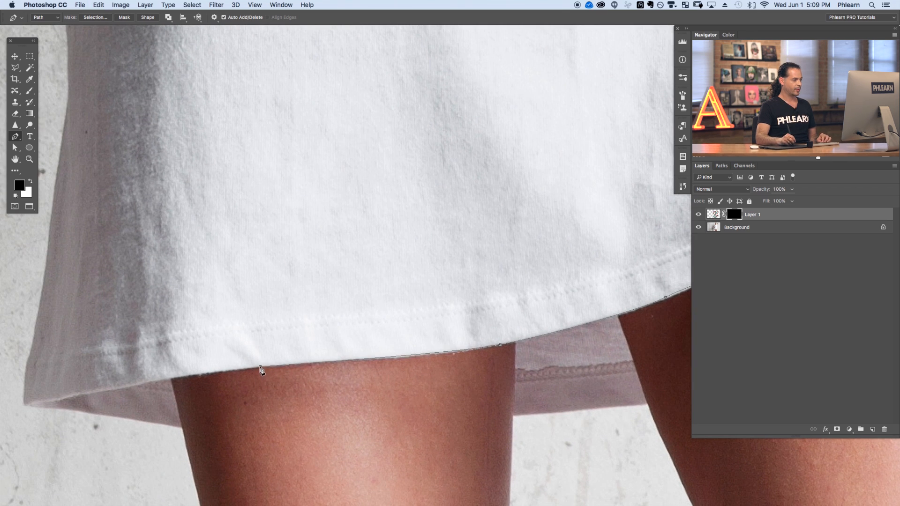
left_click(215, 371)
left_click(127, 387)
left_click_drag(107, 392, 152, 384)
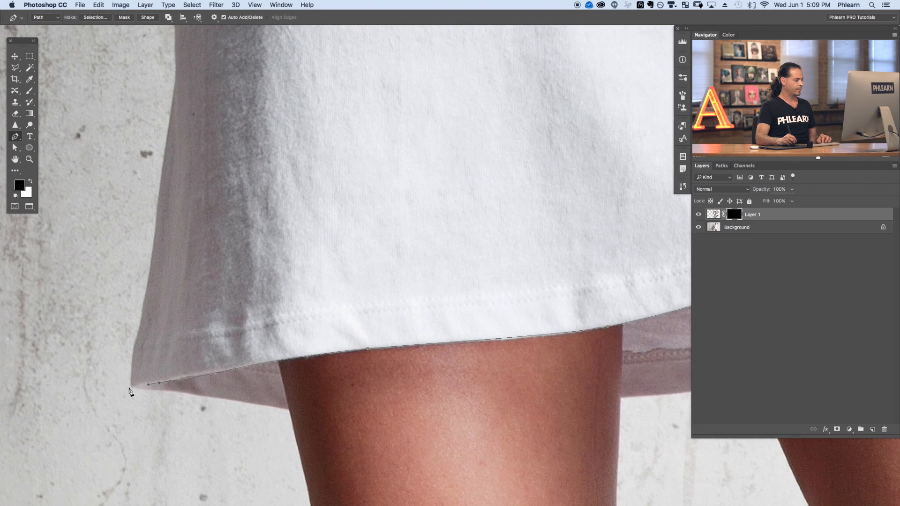
Trace the Pen path up the shirt's other side edge to where the hand grips the fabric.
scroll(133, 387, "up", 4)
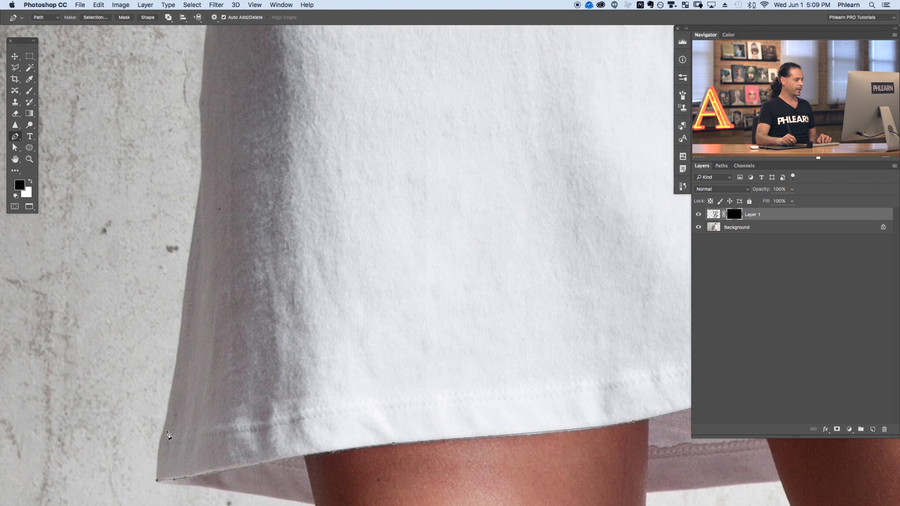
left_click(167, 411)
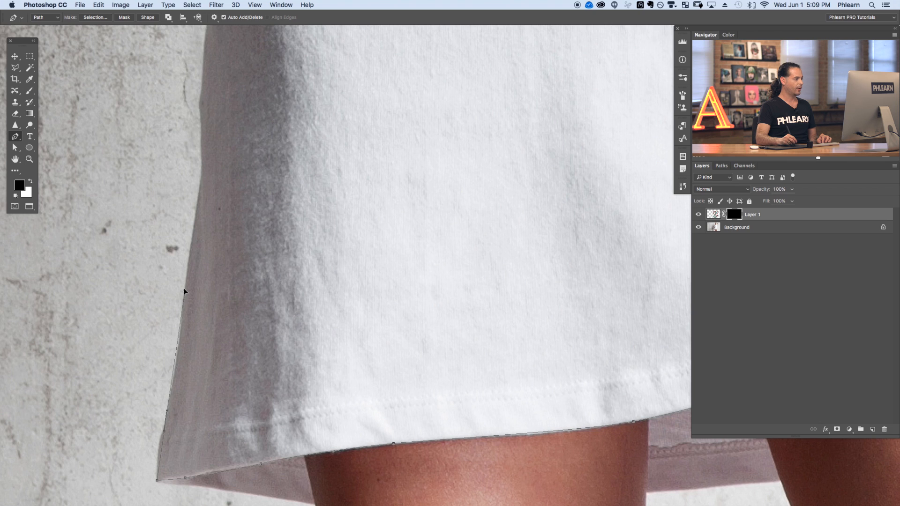
left_click(187, 249)
scroll(190, 253, "up", 5)
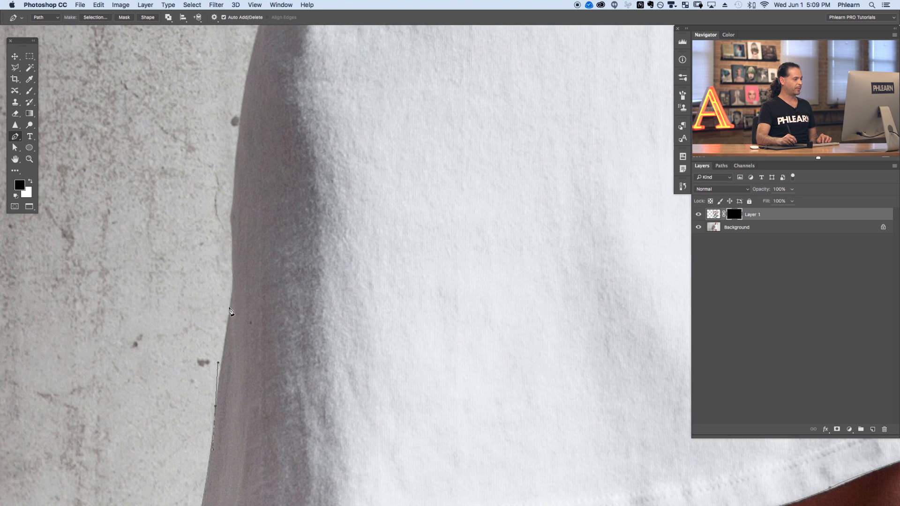
left_click_drag(233, 298, 232, 278)
scroll(253, 259, "up", 2)
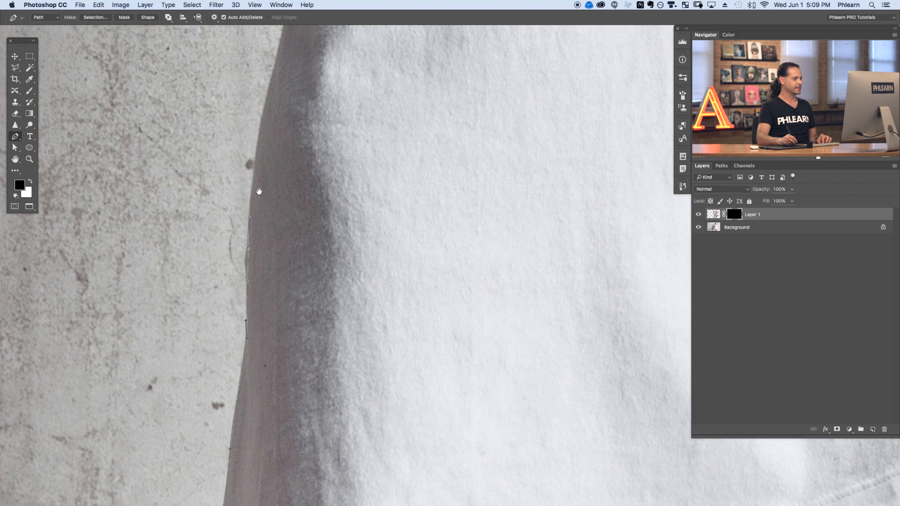
scroll(257, 191, "up", 7)
left_click_drag(269, 264, 278, 222)
scroll(278, 216, "up", 3)
left_click(305, 172)
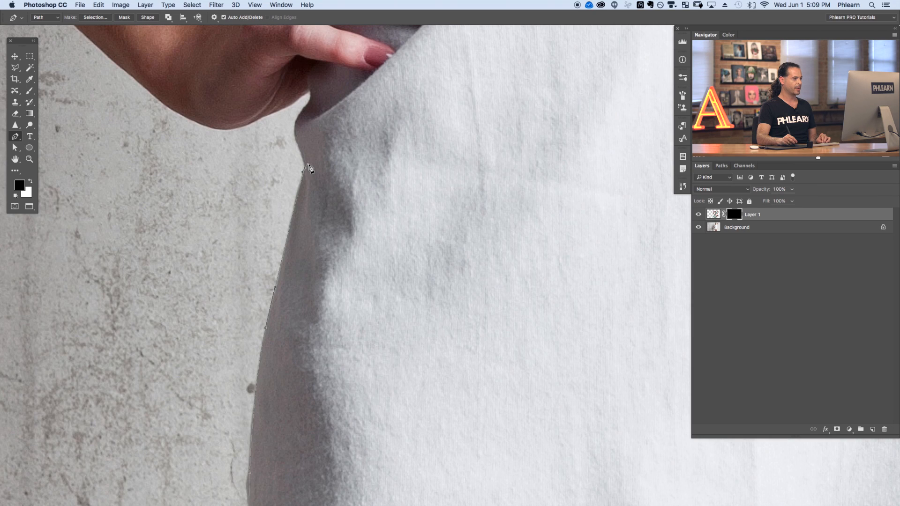
left_click(300, 159)
left_click_drag(310, 144, 307, 217)
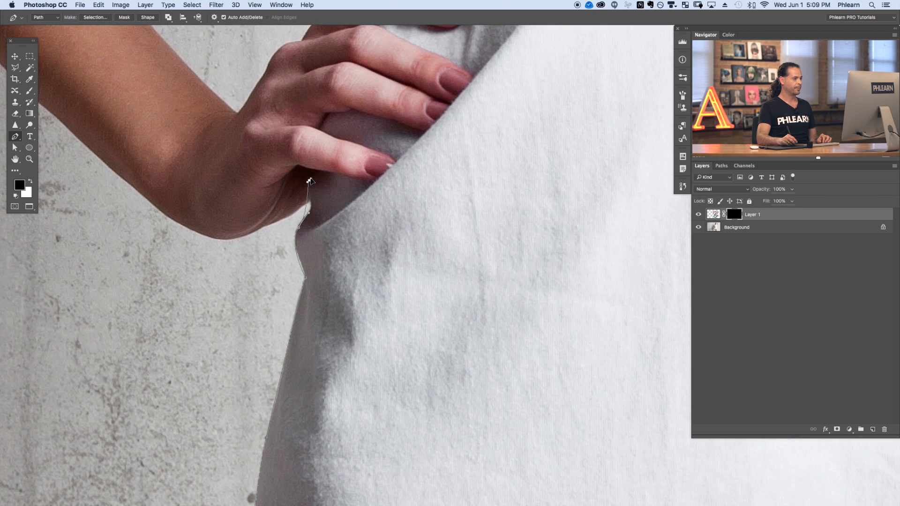
Outline the lower fingers resting on the shirt with the Pen path.
left_click_drag(311, 193, 310, 178)
left_click(318, 170)
left_click(375, 183)
left_click_drag(380, 164, 394, 228)
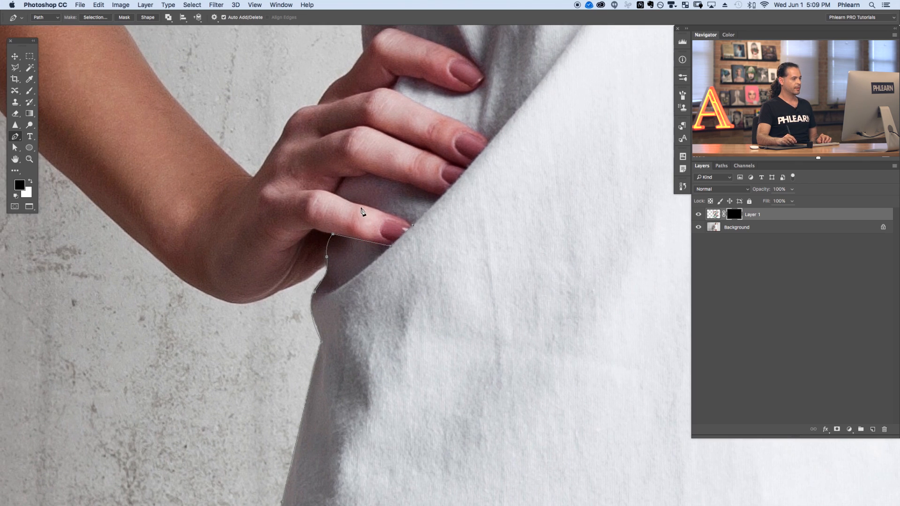
left_click(336, 193)
left_click(341, 179)
left_click(365, 175)
left_click_drag(403, 184, 412, 186)
left_click(444, 193)
left_click_drag(489, 160, 446, 216)
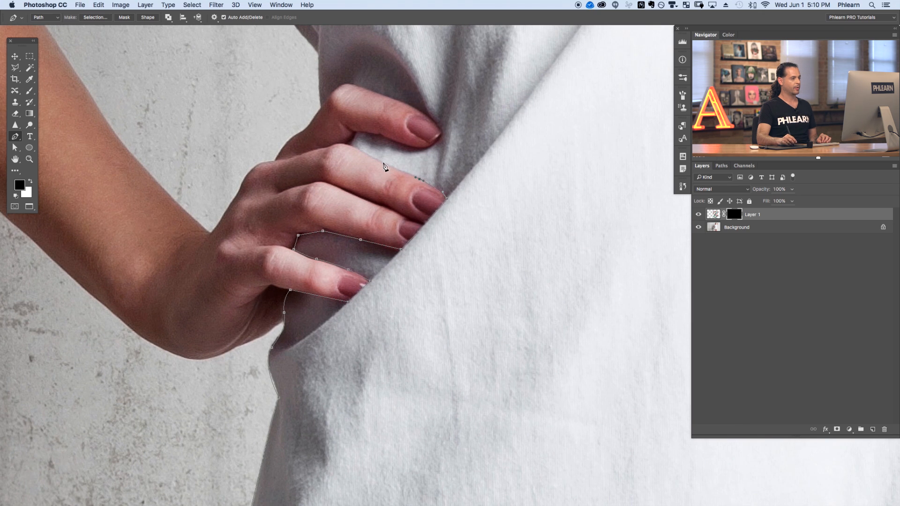
Continue the Pen path around the upper finger and back onto the shirt edge.
left_click(352, 144)
left_click(356, 134)
left_click(381, 134)
left_click_drag(408, 145, 416, 147)
left_click(432, 146)
scroll(439, 141, "up", 3)
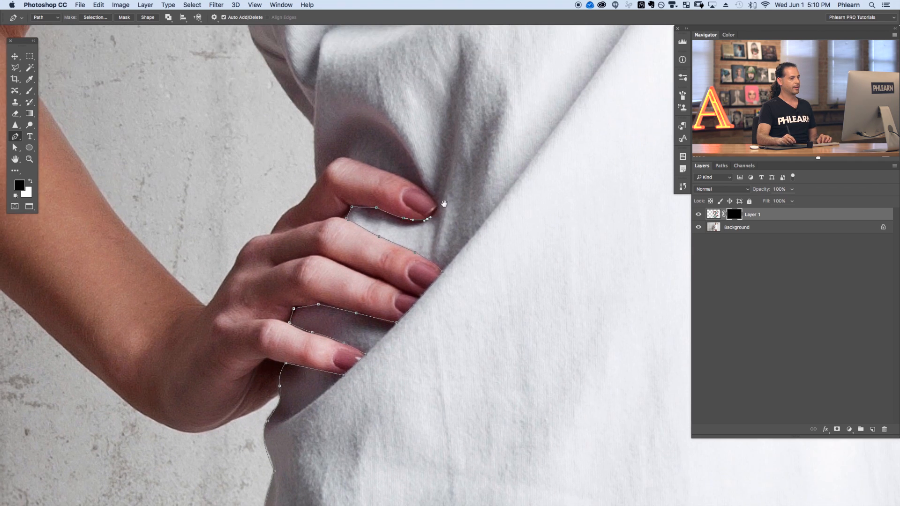
left_click_drag(438, 201, 386, 170)
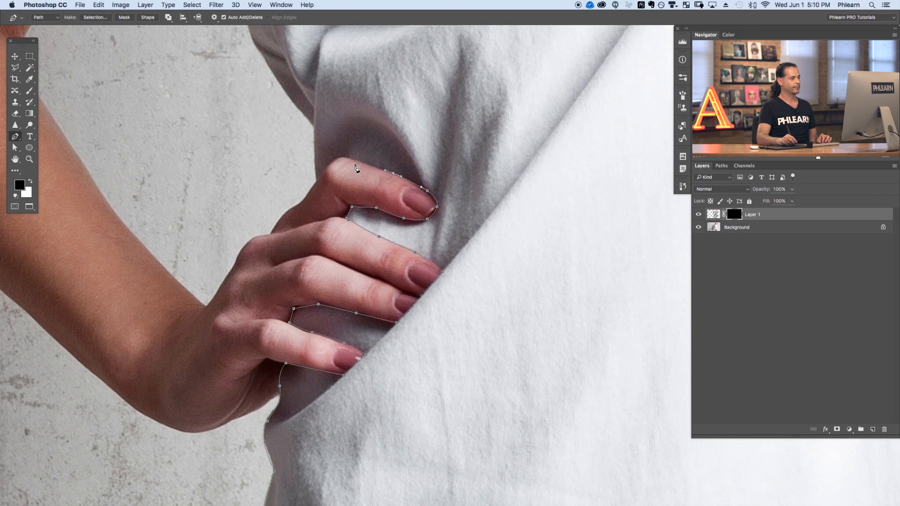
left_click(331, 161)
left_click(317, 182)
Trace the Pen path up the shirt's side edge toward the underarm of the raised arm.
scroll(353, 236, "up", 5)
scroll(352, 236, "left", 2)
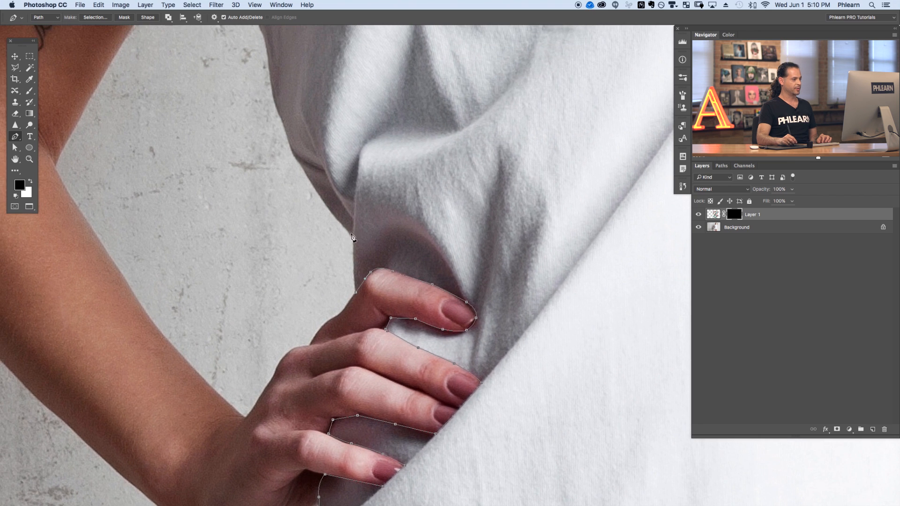
left_click(351, 218)
left_click(342, 226)
scroll(341, 227, "up", 5)
scroll(342, 227, "left", 2)
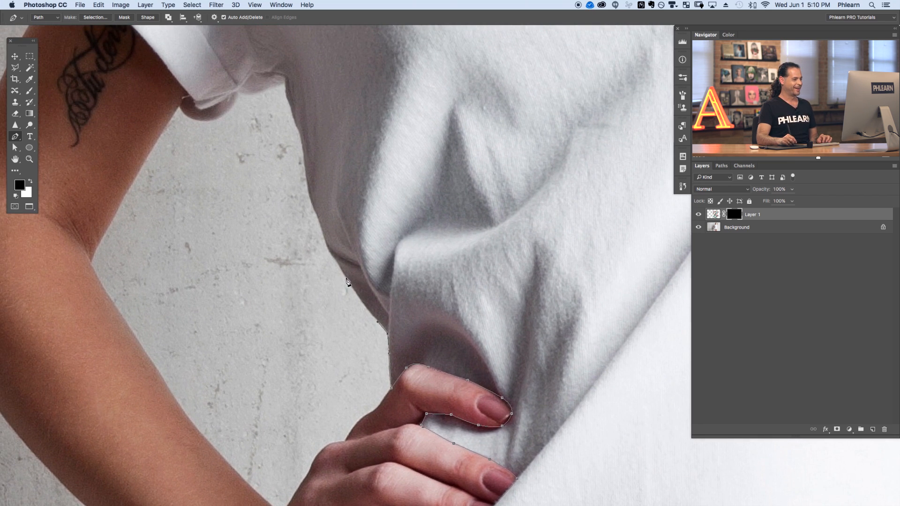
left_click(335, 260)
left_click_drag(319, 225, 315, 213)
left_click_drag(311, 177, 342, 258)
left_click(336, 247)
left_click(333, 216)
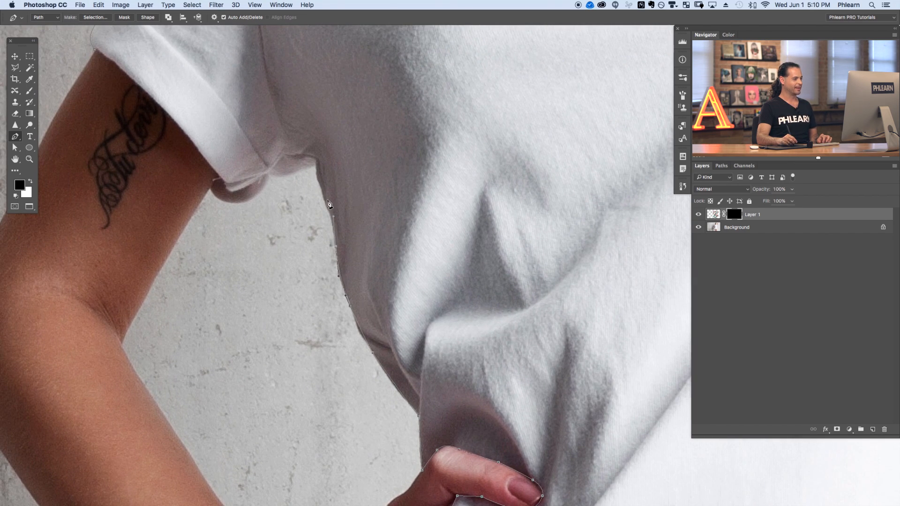
Continue the Pen path around the sleeve hem and up the shoulder, closing it at the starting anchor.
left_click(314, 165)
left_click_drag(264, 196, 339, 308)
left_click(336, 286)
left_click(316, 288)
left_click_drag(263, 220, 247, 200)
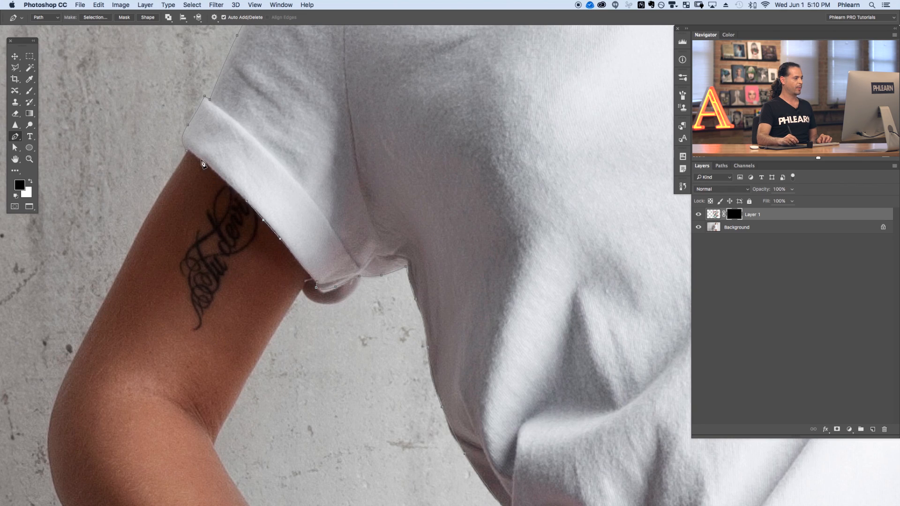
left_click_drag(199, 159, 189, 155)
left_click(187, 151)
Convert the closed path into a selection with a 0.5 pixel feather radius.
key("super+minus")
key("super+minus")
key("super+minus")
key("super+minus")
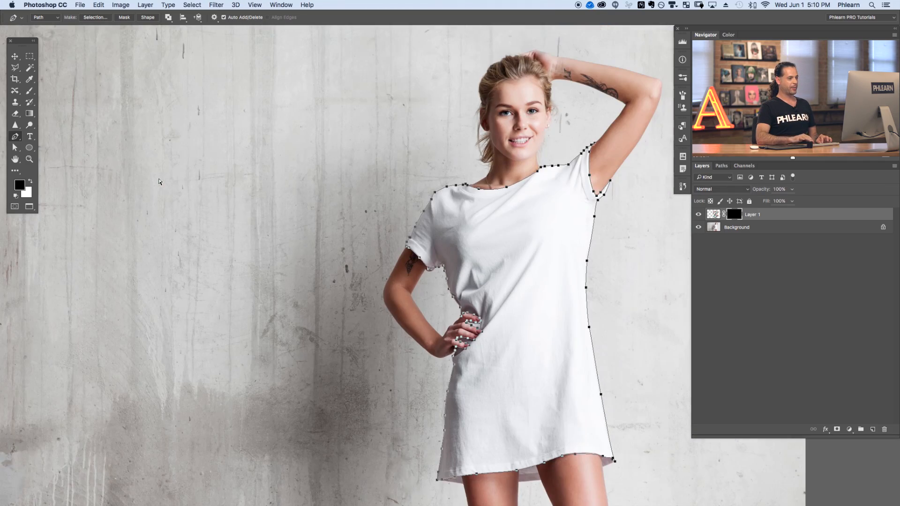
left_click_drag(496, 297, 354, 241)
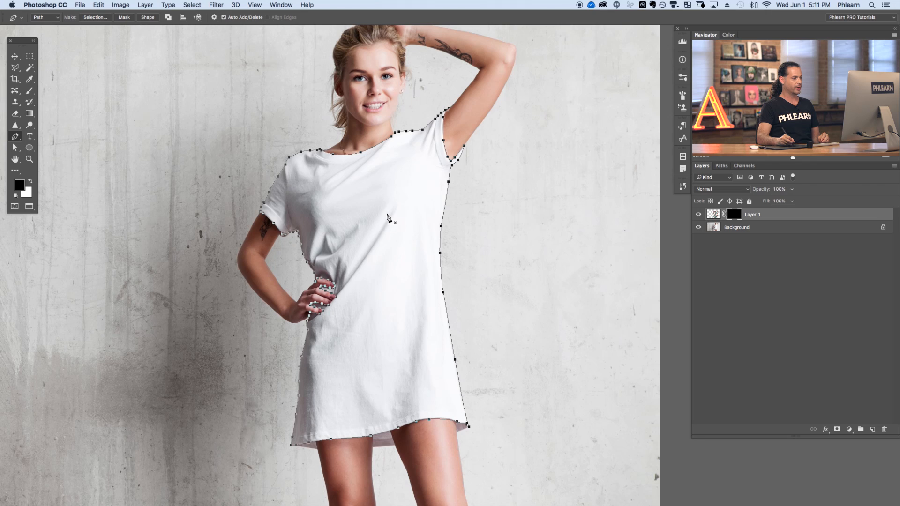
right_click(364, 204)
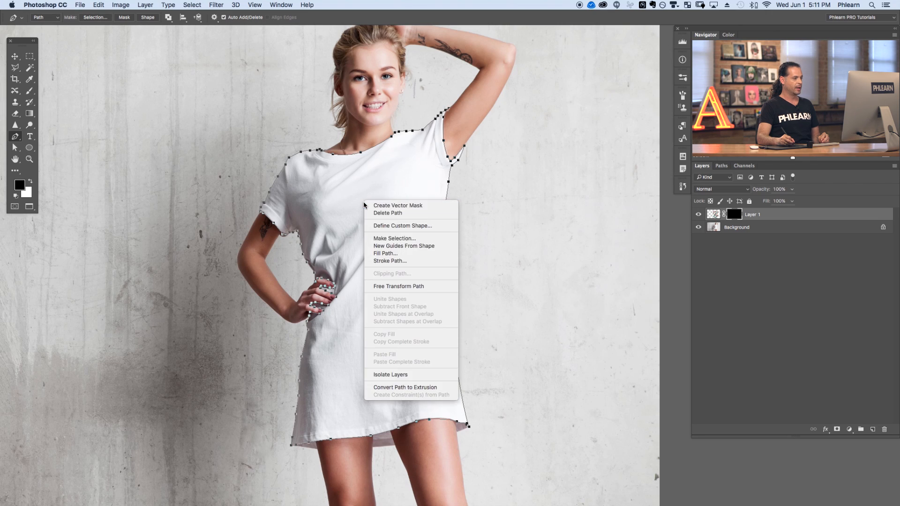
left_click(394, 239)
left_click_drag(424, 113, 189, 142)
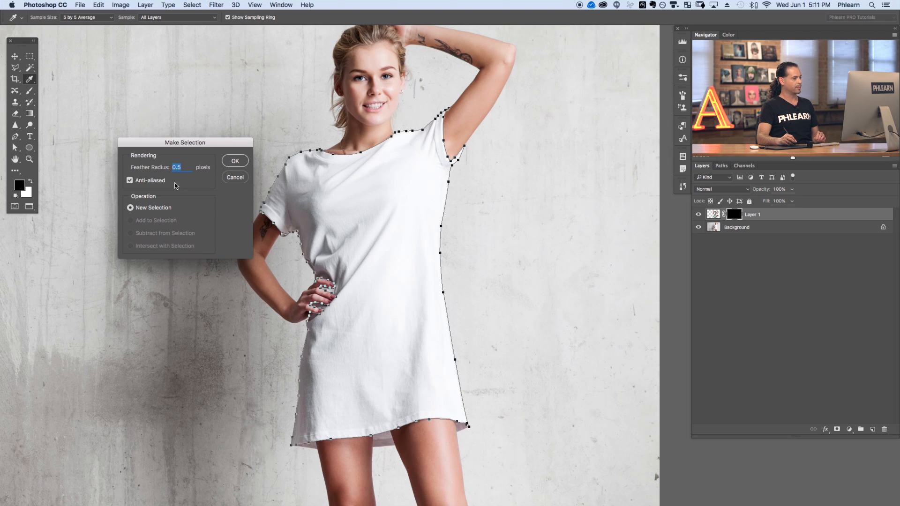
left_click(234, 162)
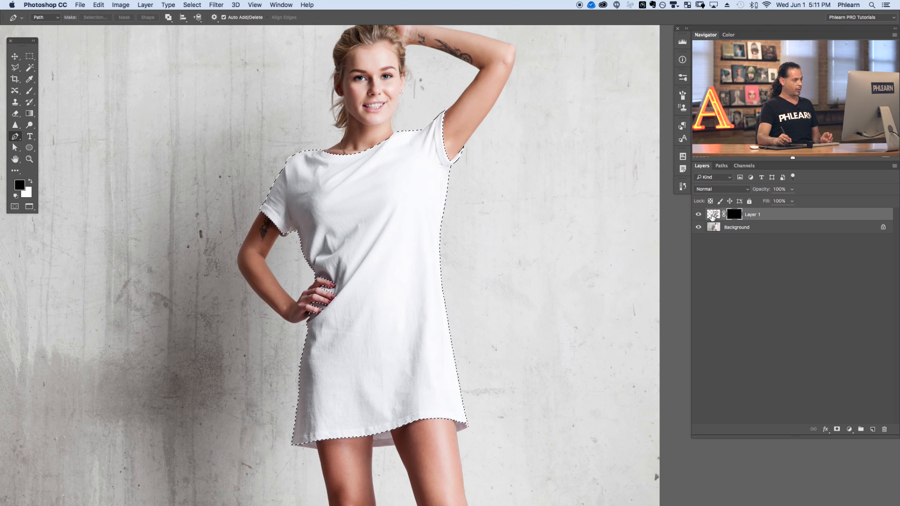
Fill the selection on the layer mask with White to reveal the pattern on the shirt.
key("shift+BackSpace")
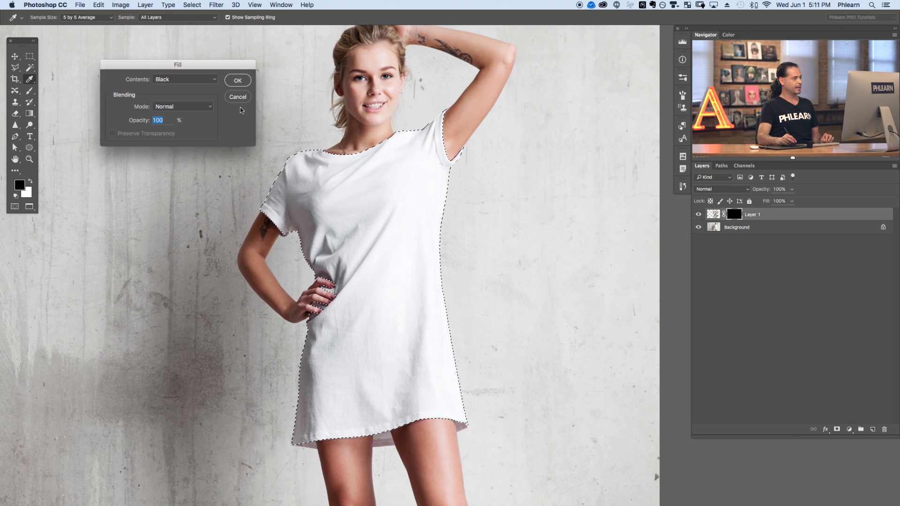
left_click(178, 80)
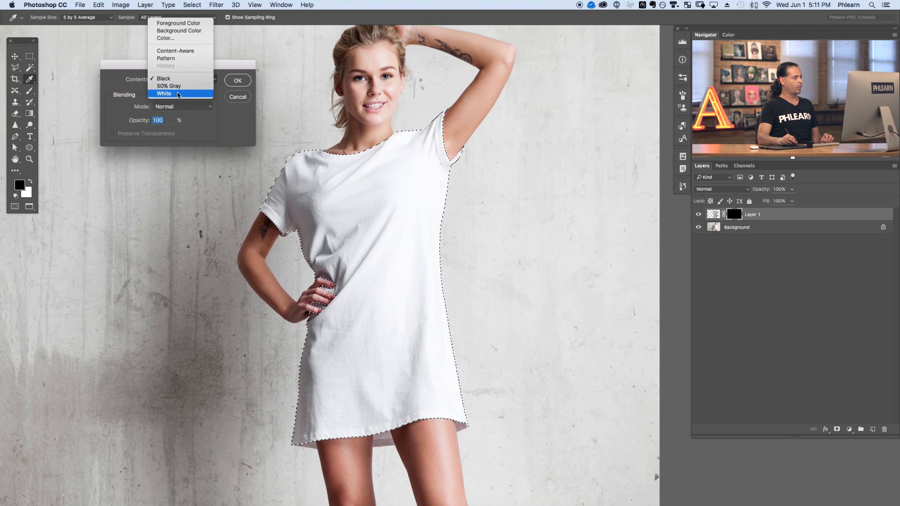
left_click(178, 95)
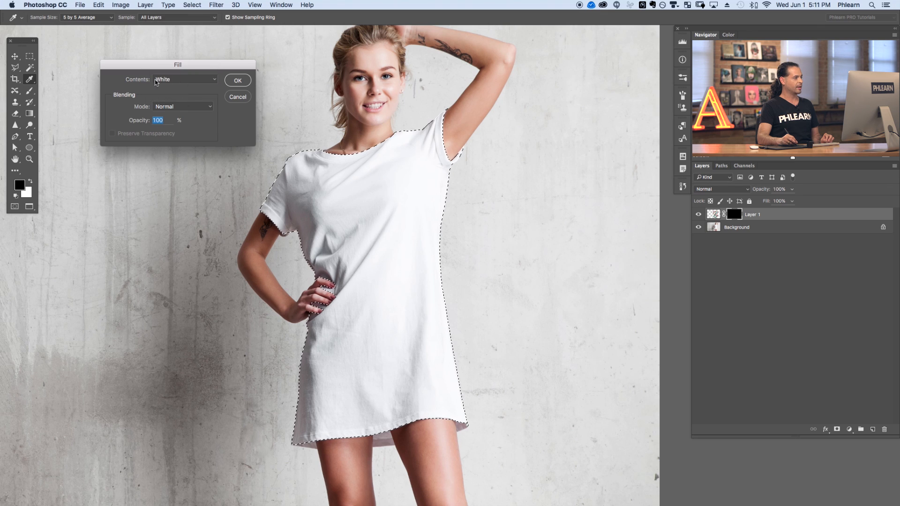
left_click(238, 81)
key("p")
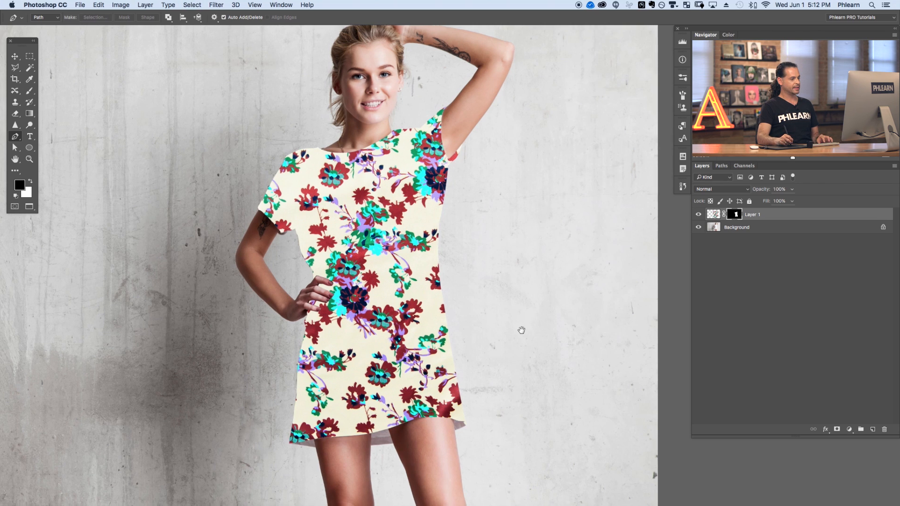
Open the Liquify filter on the pattern layer.
left_click_drag(522, 328, 493, 315)
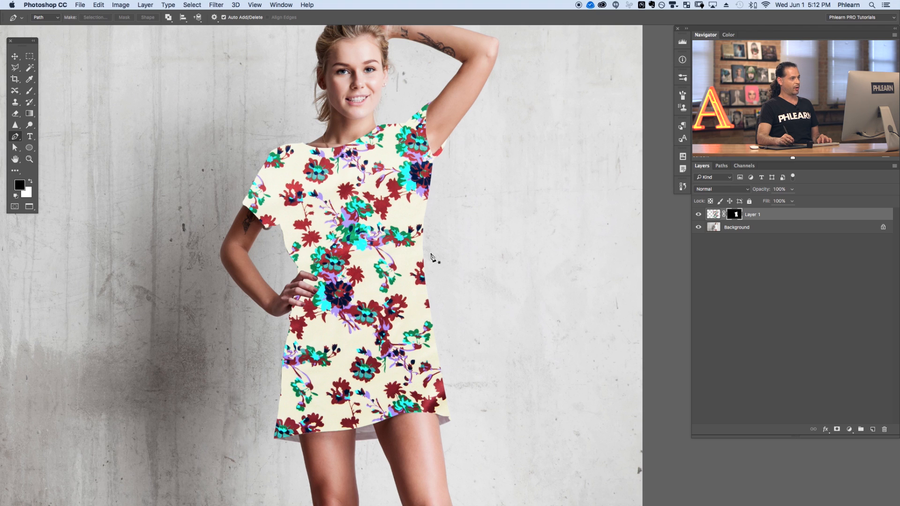
left_click_drag(446, 367, 443, 345)
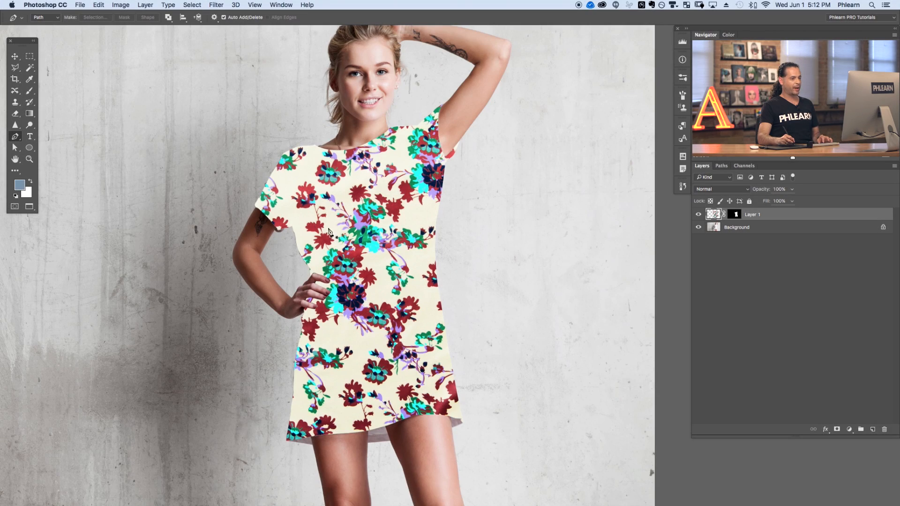
left_click(215, 5)
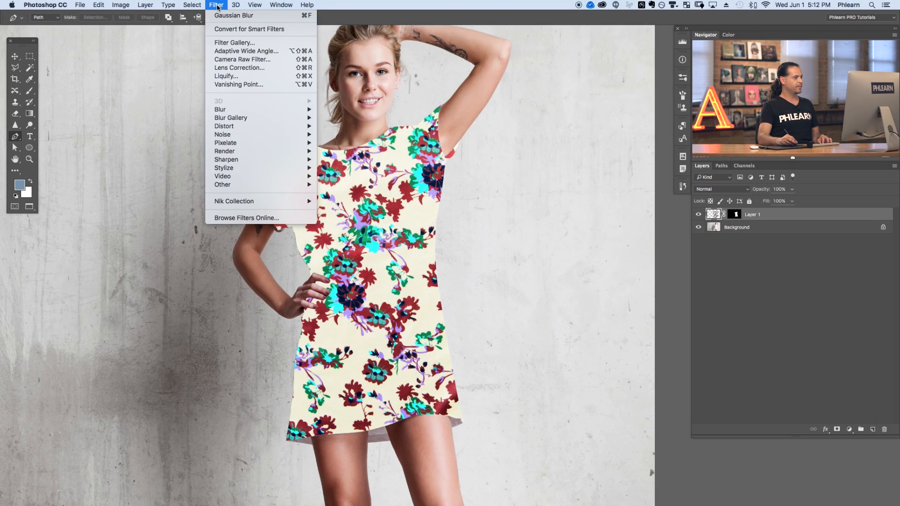
left_click(236, 75)
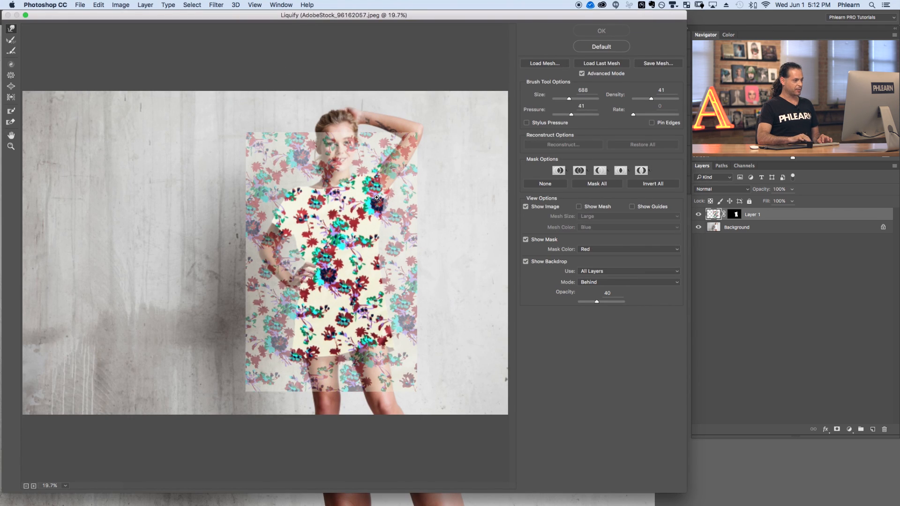
Try a Forward Warp stroke across the pattern, then undo it.
key("super+plus")
left_click_drag(454, 272, 408, 274)
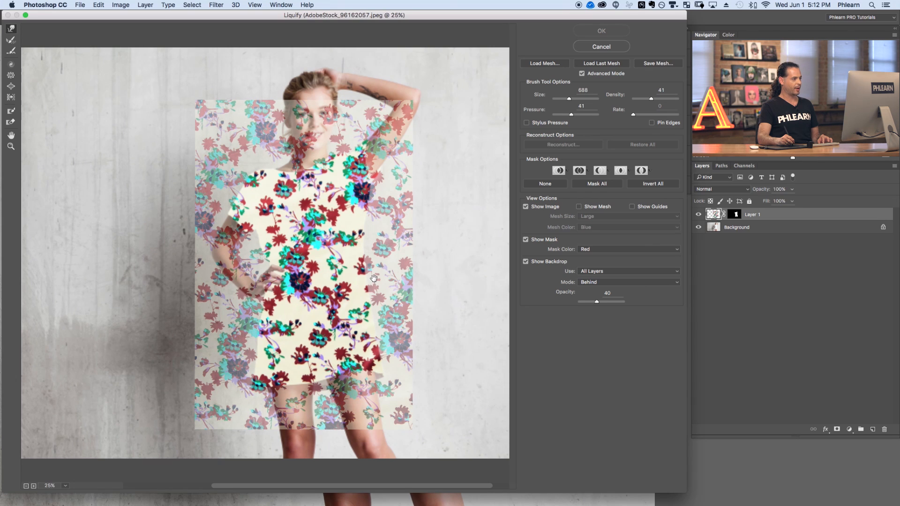
left_click(11, 29)
mouse_move(212, 175)
left_mouse_down()
mouse_move(246, 186)
mouse_move(425, 185)
mouse_move(241, 241)
mouse_move(152, 290)
mouse_move(260, 293)
mouse_move(383, 270)
mouse_move(398, 312)
mouse_move(224, 348)
mouse_move(233, 415)
mouse_move(371, 314)
mouse_move(287, 171)
mouse_move(345, 154)
mouse_move(359, 172)
mouse_move(355, 194)
left_mouse_up()
key("super+z")
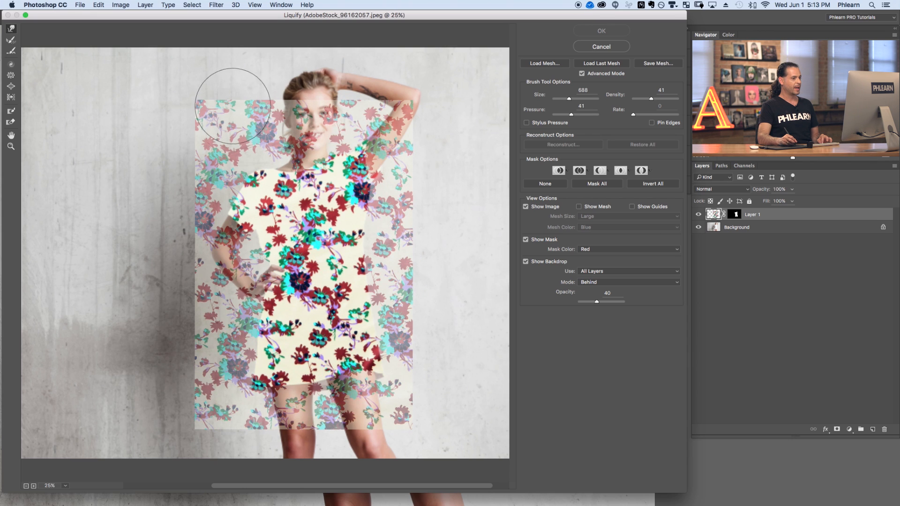
Toggle the image and backdrop previews off and on to compare the pattern against the photo.
left_click(525, 206)
left_click(526, 207)
left_click(525, 207)
left_click(526, 207)
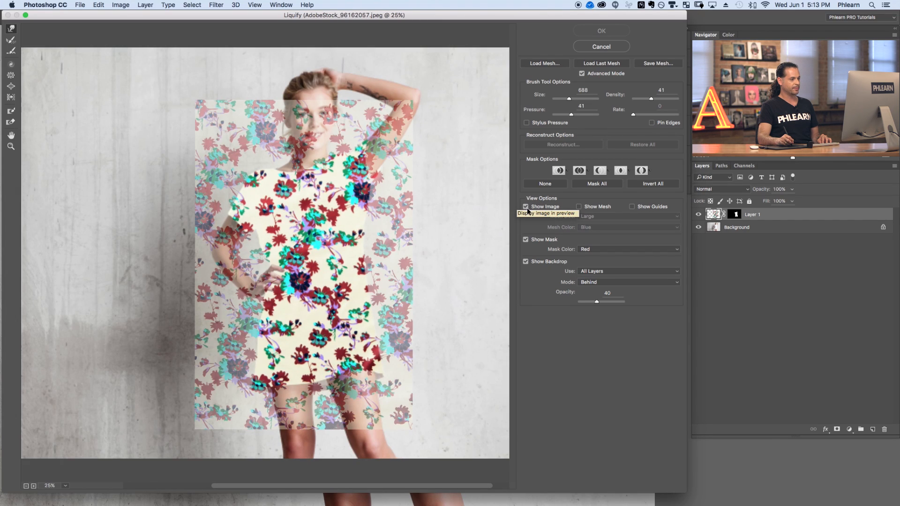
left_click(526, 261)
mouse_move(355, 109)
left_mouse_down()
mouse_move(226, 297)
mouse_move(396, 273)
mouse_move(393, 342)
mouse_move(328, 389)
left_mouse_up()
key("super+alt+z")
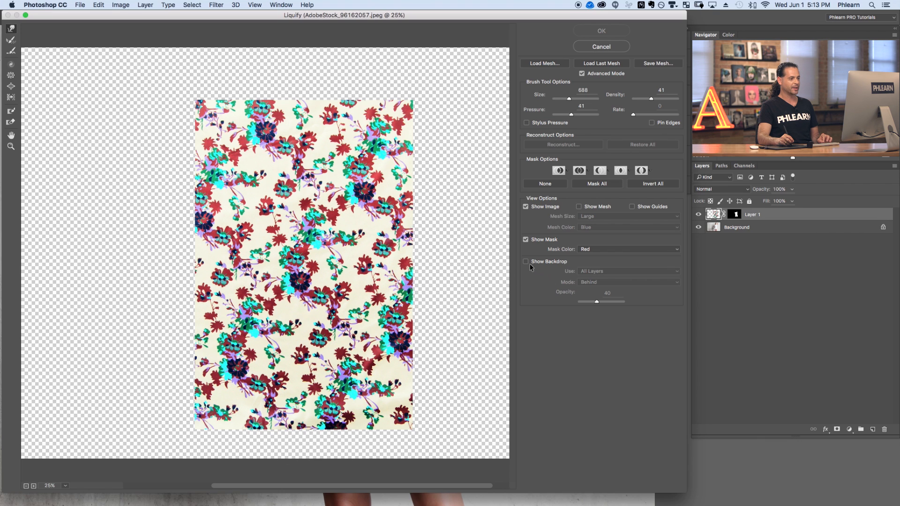
left_click(529, 262)
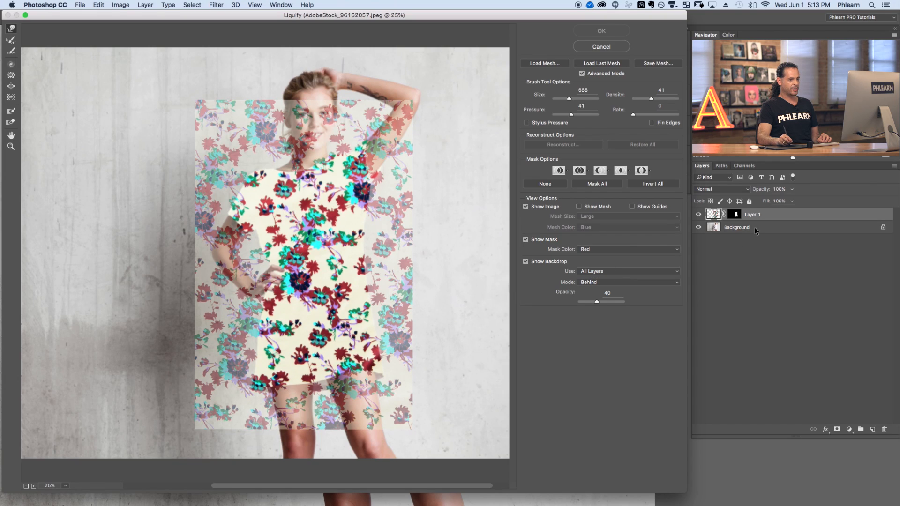
Set the backdrop to use only the Background layer.
left_click(594, 274)
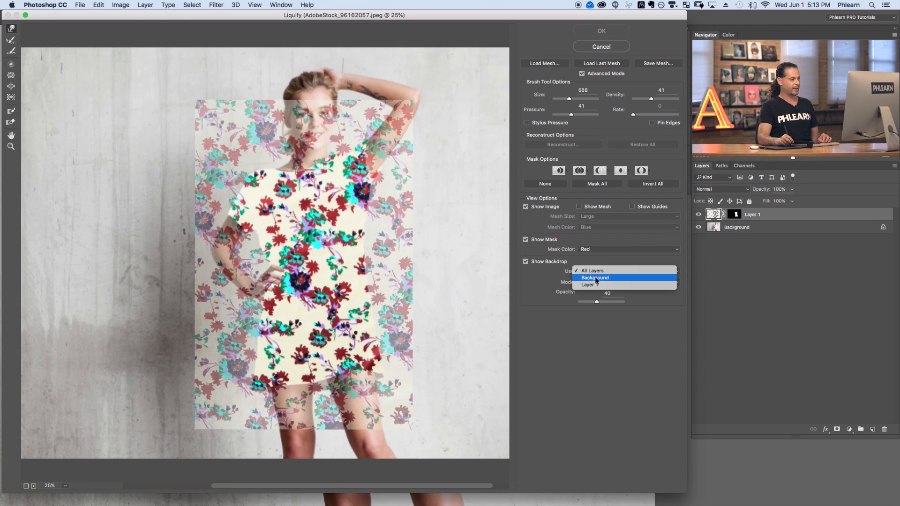
left_click(595, 278)
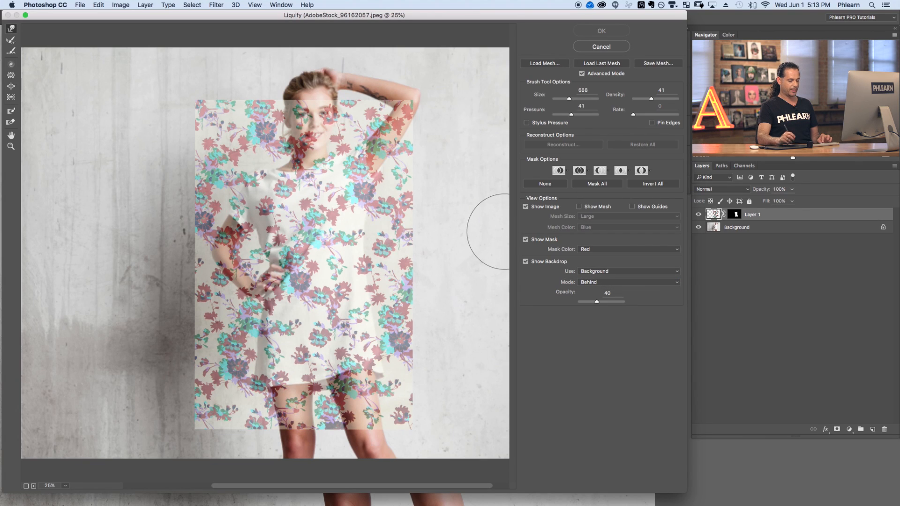
Try a warp stroke down through the middle of the pattern, then undo it.
key("super+equal")
mouse_move(443, 240)
left_mouse_down()
mouse_move(370, 251)
mouse_move(395, 253)
left_mouse_up()
mouse_move(401, 151)
left_mouse_down()
mouse_move(338, 170)
mouse_move(168, 265)
mouse_move(143, 331)
mouse_move(368, 232)
mouse_move(374, 267)
mouse_move(148, 387)
mouse_move(353, 312)
mouse_move(252, 153)
mouse_move(148, 193)
mouse_move(304, 173)
mouse_move(199, 235)
mouse_move(210, 288)
mouse_move(266, 346)
mouse_move(270, 369)
mouse_move(297, 365)
left_mouse_up()
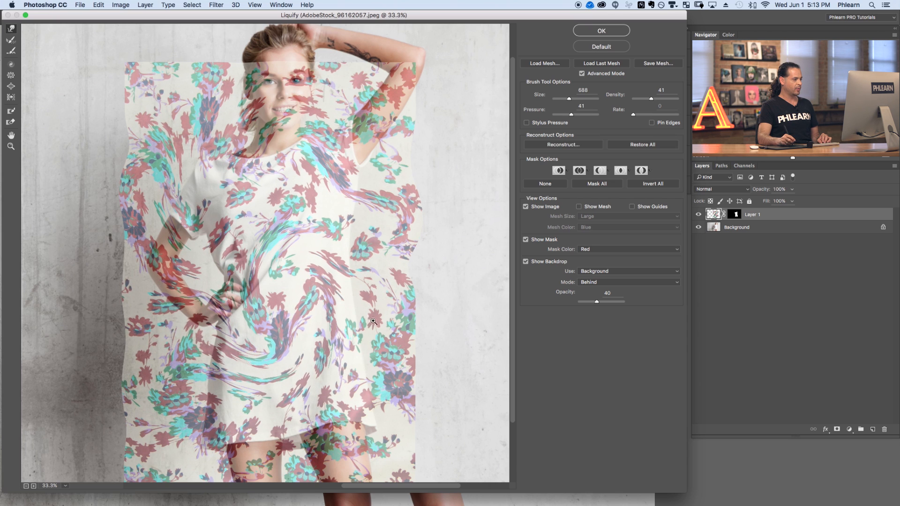
key("super+z")
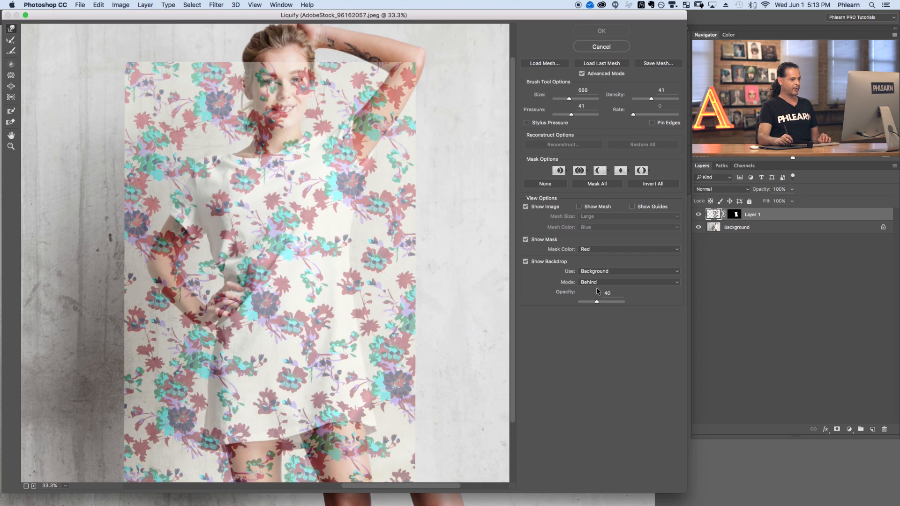
Keep the backdrop mode at Behind and lower the backdrop opacity to 19.
left_click(593, 285)
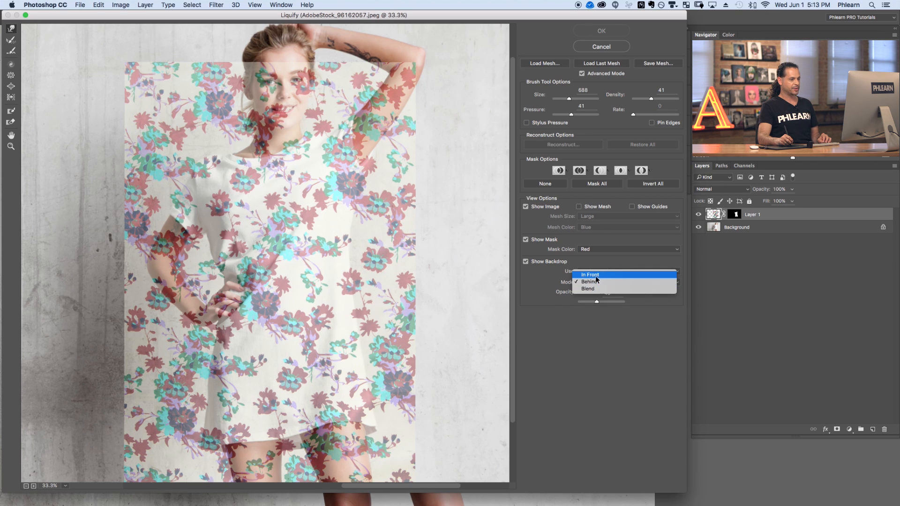
left_click(595, 276)
left_click(595, 285)
left_click(597, 292)
left_click(596, 287)
left_click(597, 284)
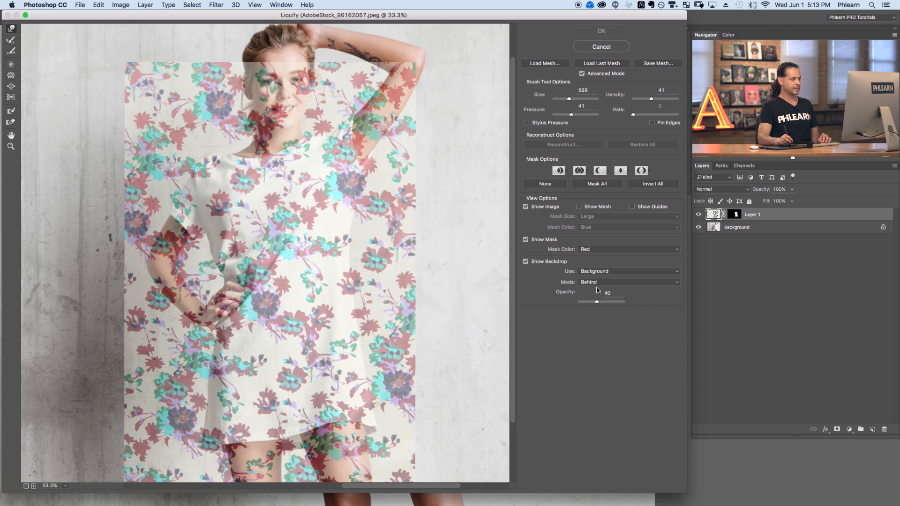
left_click(596, 282)
left_click(594, 276)
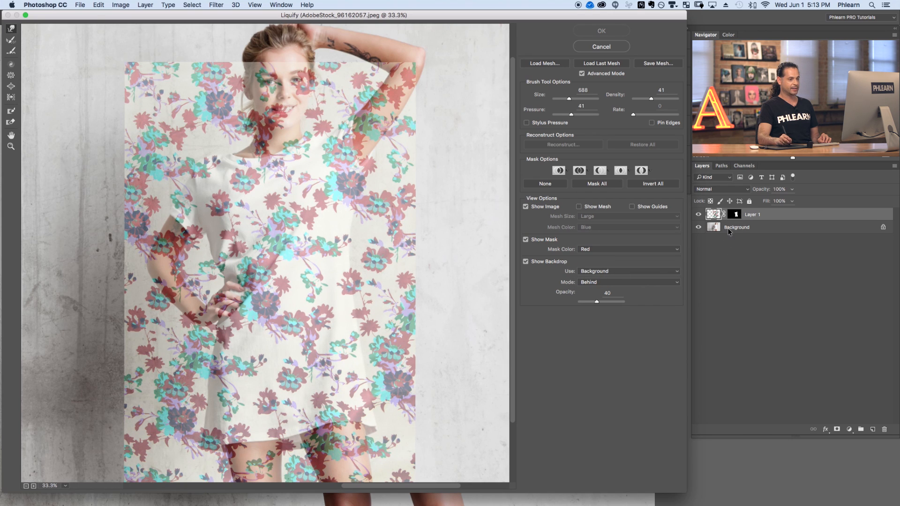
left_click_drag(596, 302, 589, 299)
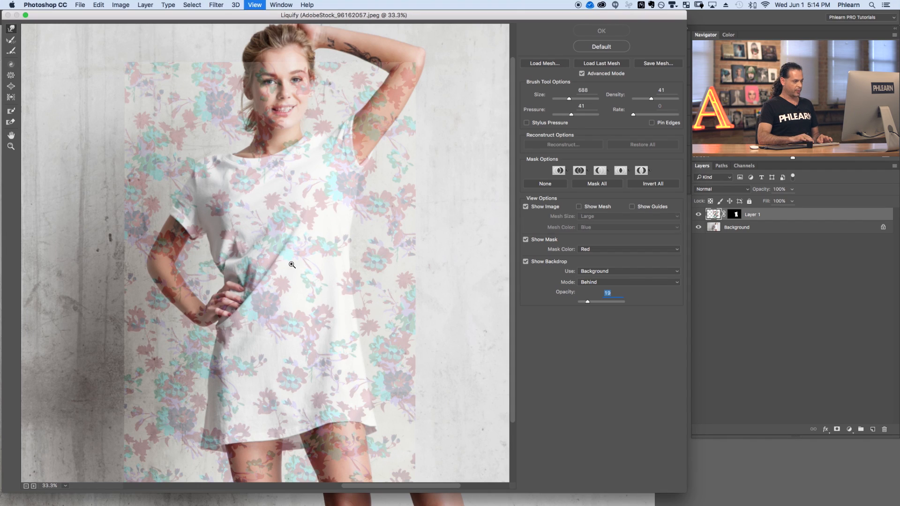
Set the Forward Warp brush size to 2864 and push the pattern up and inward over the shirt's shoulders.
key("super+minus")
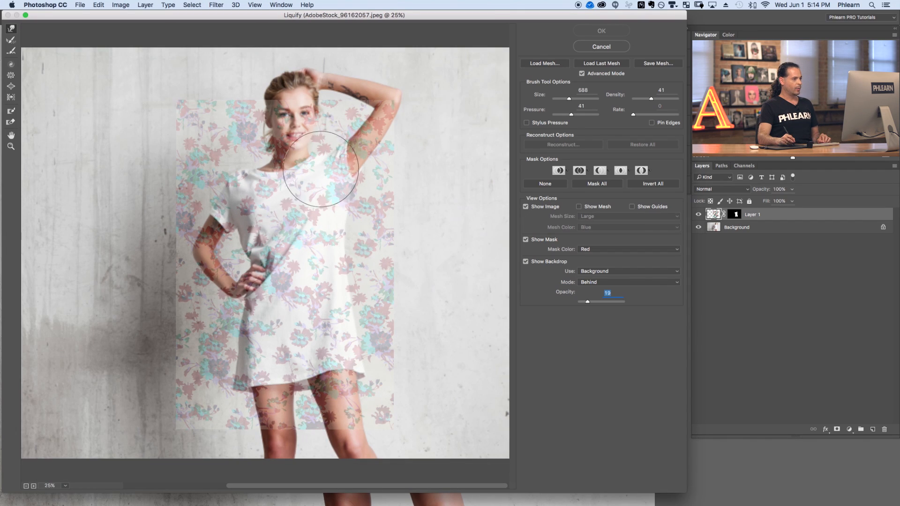
left_click_drag(325, 243, 417, 247)
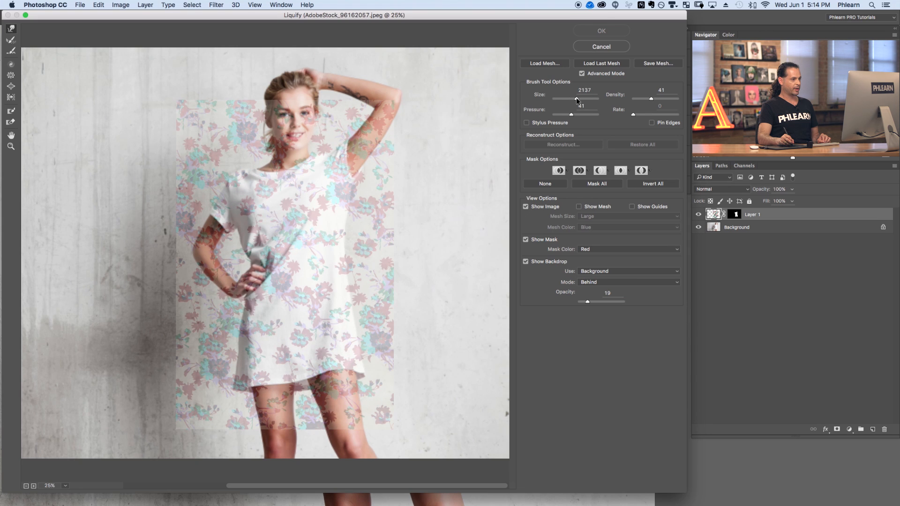
left_click_drag(579, 101, 581, 100)
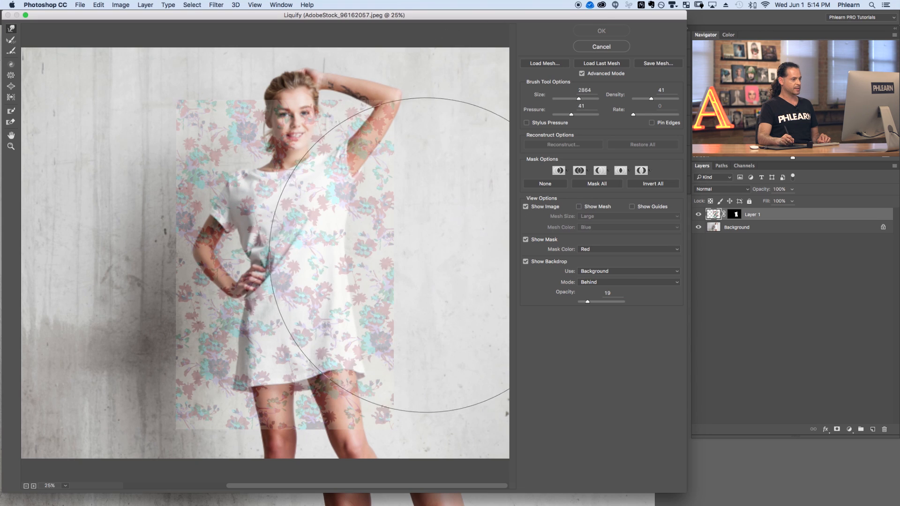
mouse_move(418, 270)
left_mouse_down()
mouse_move(445, 267)
mouse_move(424, 262)
left_mouse_up()
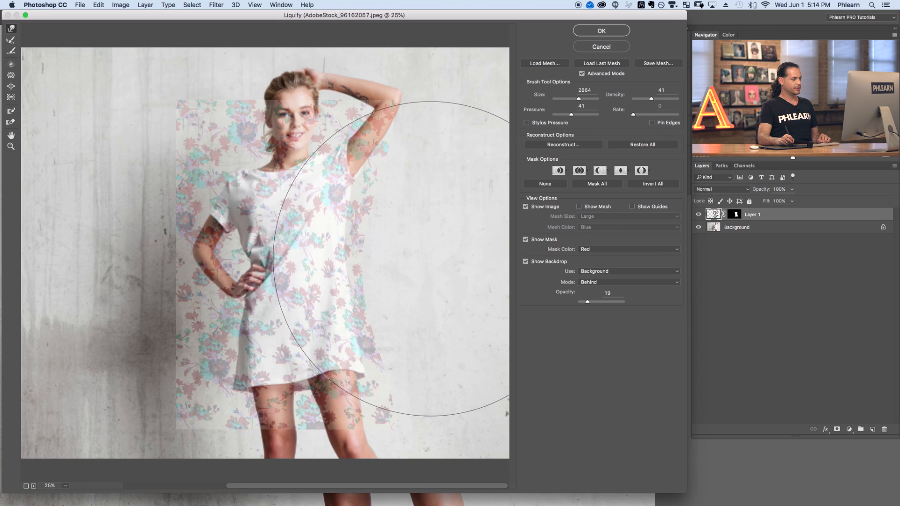
mouse_move(147, 275)
left_mouse_down()
mouse_move(128, 268)
mouse_move(142, 233)
mouse_move(140, 137)
mouse_move(162, 129)
mouse_move(161, 101)
mouse_move(167, 106)
mouse_move(154, 101)
mouse_move(236, 82)
mouse_move(278, 103)
mouse_move(260, 60)
mouse_move(281, 42)
mouse_move(299, 58)
mouse_move(315, 50)
mouse_move(296, 62)
left_mouse_up()
left_click_drag(407, 84, 370, 109)
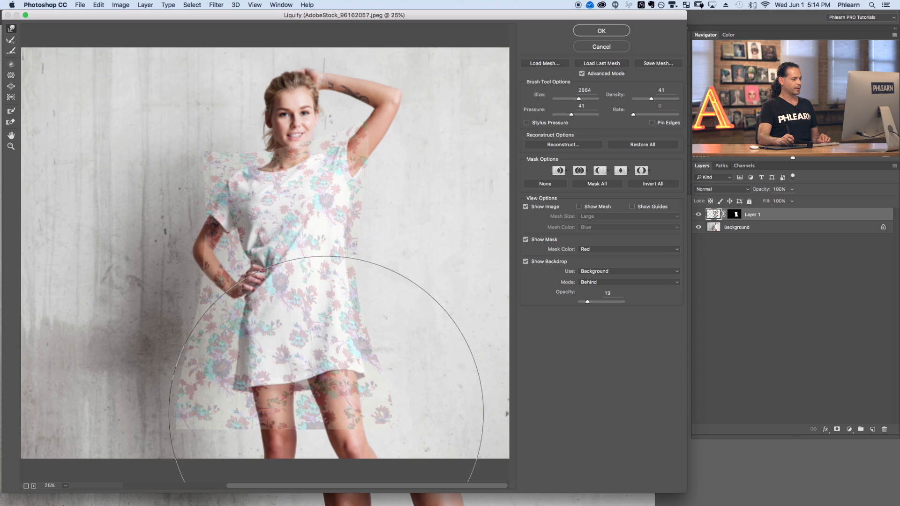
Warp the pattern's left side inward toward the shirt's edge and nudge its right side slightly.
left_click_drag(108, 315, 128, 283)
mouse_move(107, 231)
left_mouse_down()
mouse_move(136, 324)
mouse_move(128, 360)
left_mouse_up()
mouse_move(104, 330)
left_mouse_down()
mouse_move(96, 379)
mouse_move(85, 394)
mouse_move(98, 410)
mouse_move(91, 387)
mouse_move(127, 394)
mouse_move(107, 360)
mouse_move(129, 363)
left_mouse_up()
left_click_drag(425, 353, 411, 352)
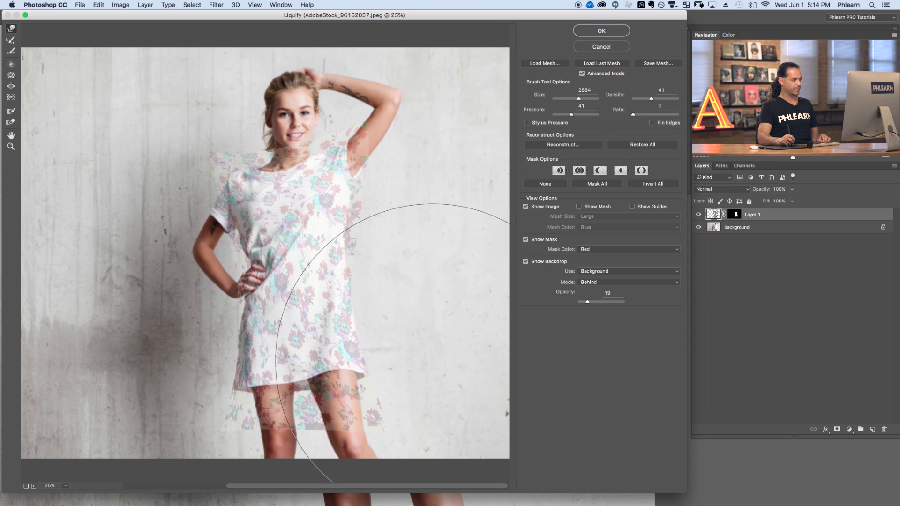
Reduce the Forward Warp brush to 1532 and warp the pattern along the shirt's right side and hem.
key("super+plus")
scroll(230, 327, "down", 5)
scroll(229, 328, "right", 4)
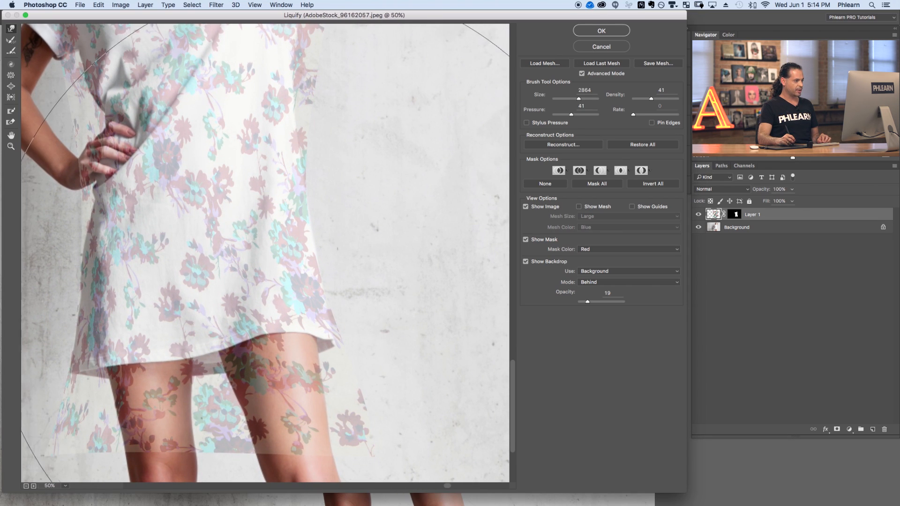
left_click_drag(324, 293, 174, 296, "ctrl+alt")
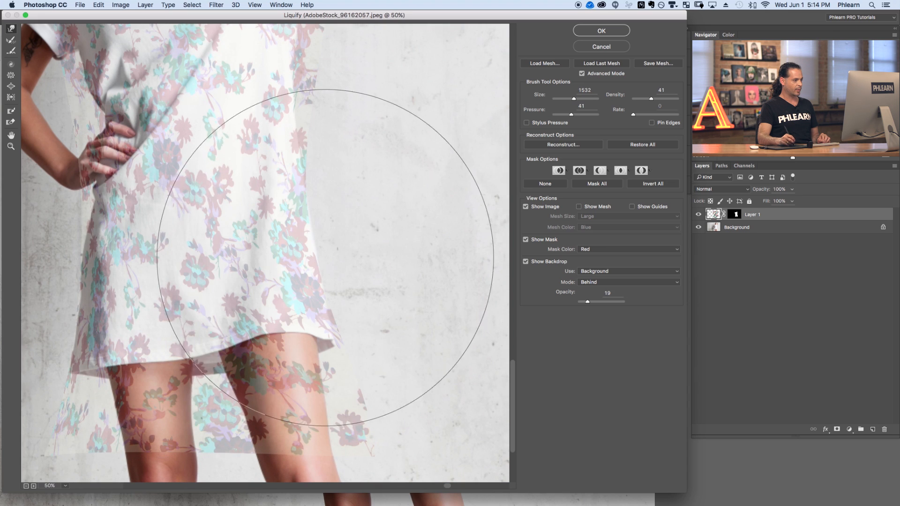
left_click_drag(282, 252, 289, 243)
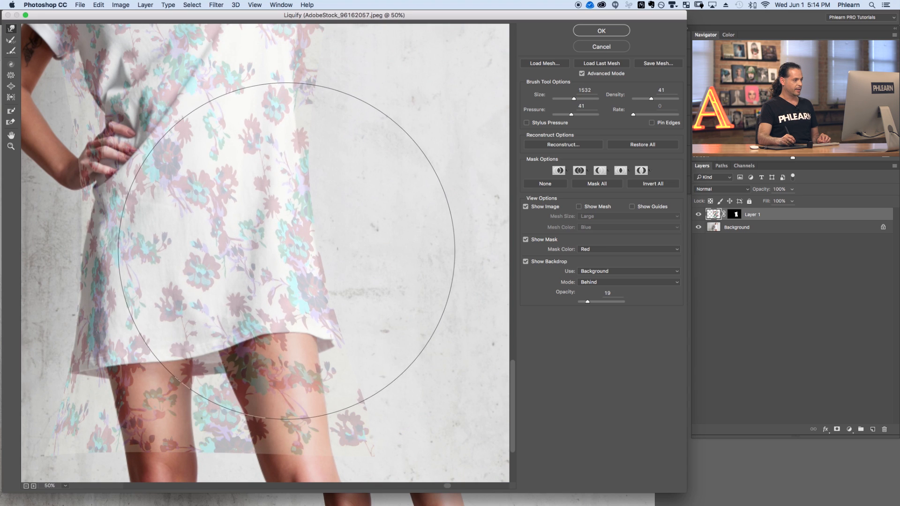
left_click_drag(294, 267, 314, 267)
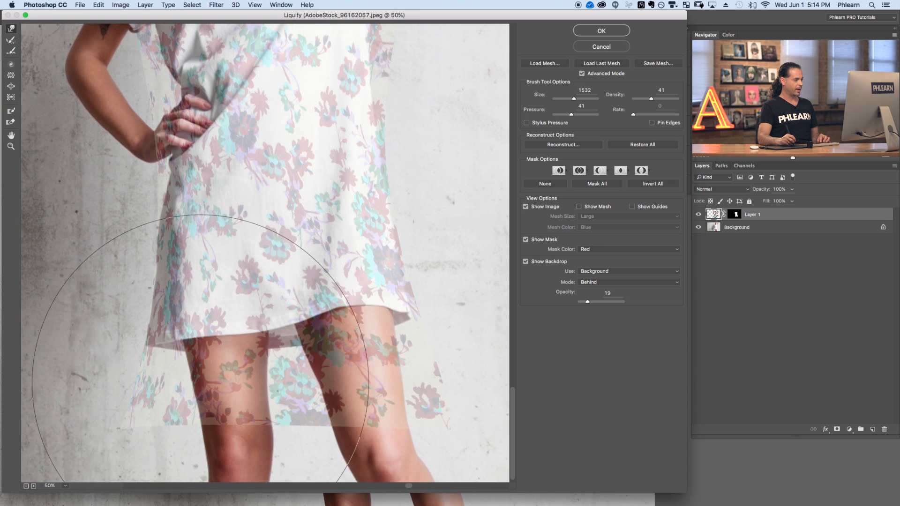
mouse_move(310, 380)
left_mouse_down()
mouse_move(355, 385)
mouse_move(359, 399)
mouse_move(353, 365)
left_mouse_up()
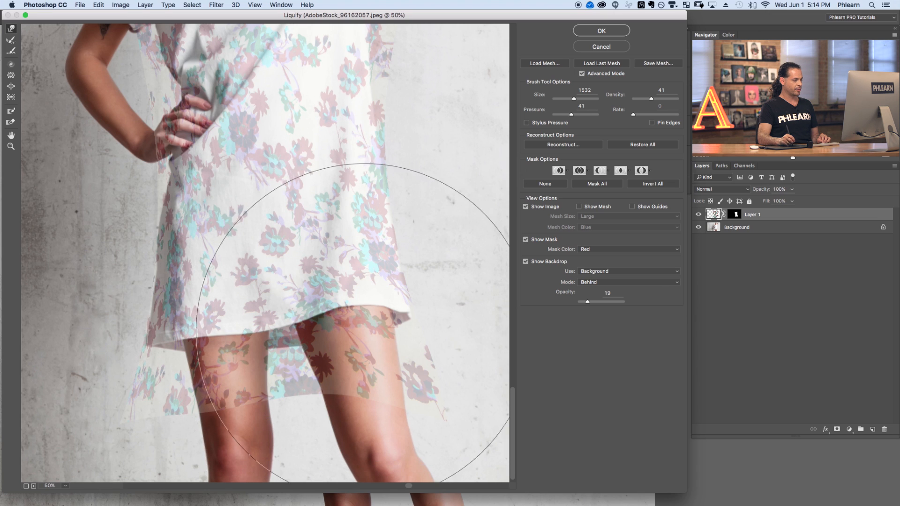
mouse_move(198, 385)
left_mouse_down()
mouse_move(204, 377)
mouse_move(188, 371)
left_mouse_up()
Set the brush size to 706 and pressure to 21, and warp the pattern over the lower front of the shirt.
left_click_drag(289, 333, 129, 343)
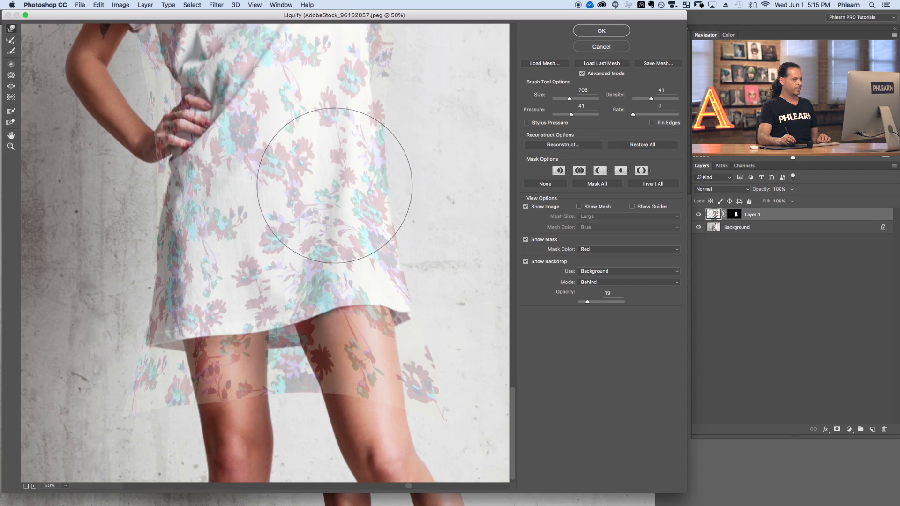
key("super+space")
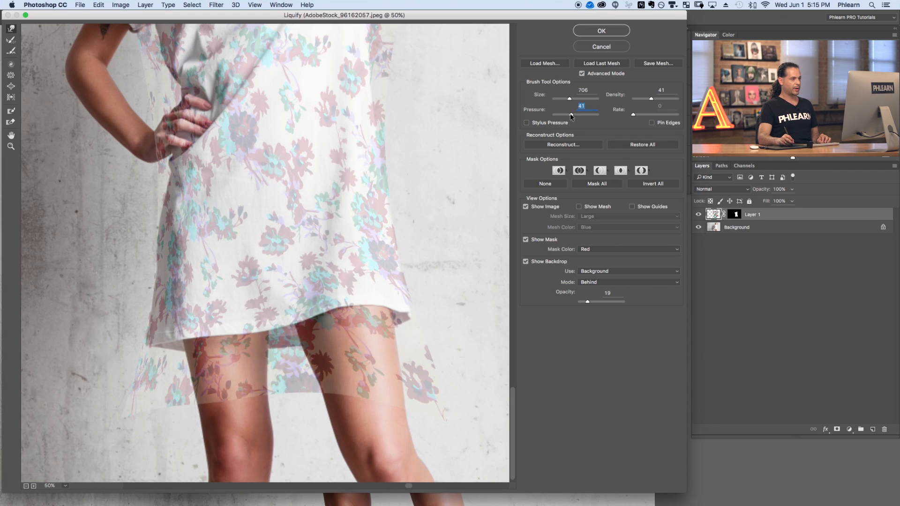
left_click_drag(563, 117, 562, 116)
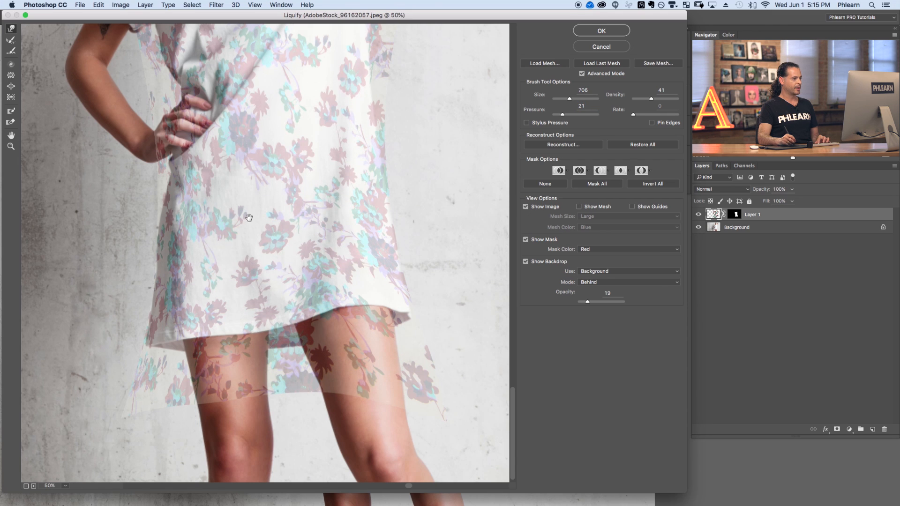
left_click_drag(241, 211, 282, 301)
mouse_move(180, 237)
left_mouse_down()
mouse_move(207, 189)
mouse_move(183, 183)
left_mouse_up()
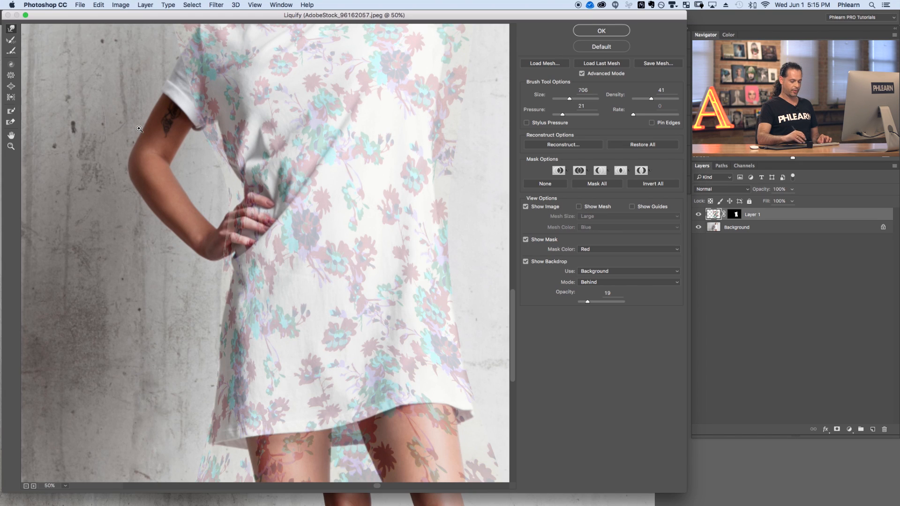
Shrink the brush to 313 and warp the pattern around the hip beside the model's hand.
key("super+plus")
left_click_drag(183, 207, 258, 234)
left_click_drag(298, 306, 142, 307)
left_click_drag(207, 308, 239, 324)
left_click_drag(209, 360, 224, 358)
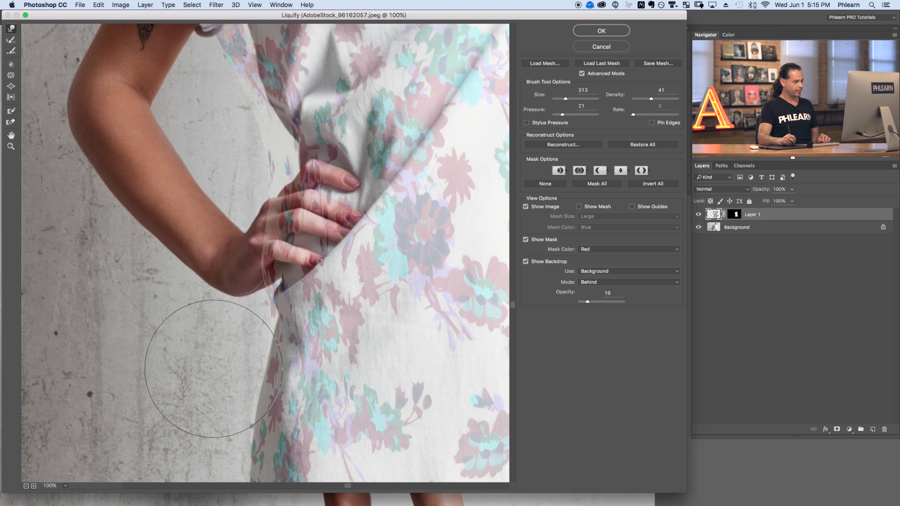
mouse_move(225, 242)
left_mouse_down()
mouse_move(235, 211)
mouse_move(250, 257)
left_mouse_up()
mouse_move(234, 167)
left_mouse_down()
mouse_move(243, 155)
mouse_move(273, 153)
left_mouse_up()
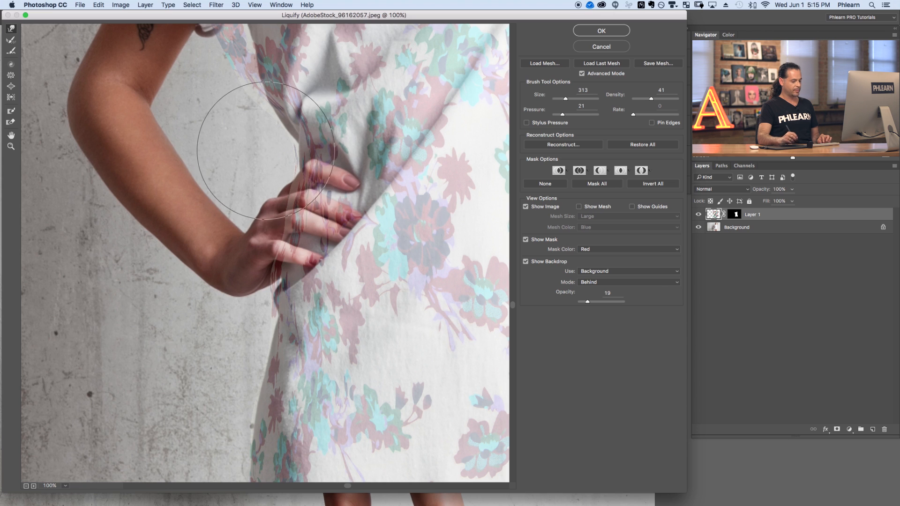
Set the brush to 140 and warp the pattern into the fabric fold just above the hand.
left_click(266, 151)
scroll(352, 215, "up", 5)
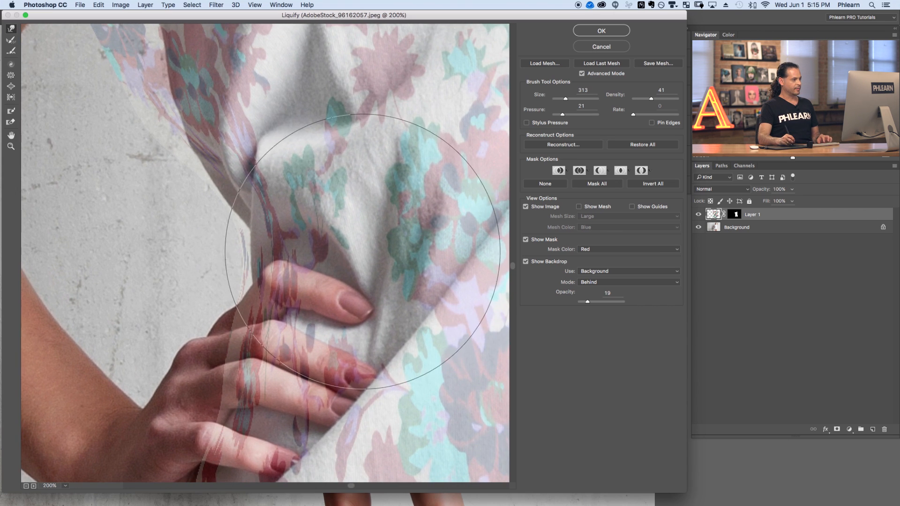
mouse_move(355, 250)
left_mouse_down()
mouse_move(246, 243)
mouse_move(287, 229)
left_mouse_up()
left_click_drag(226, 169, 245, 149)
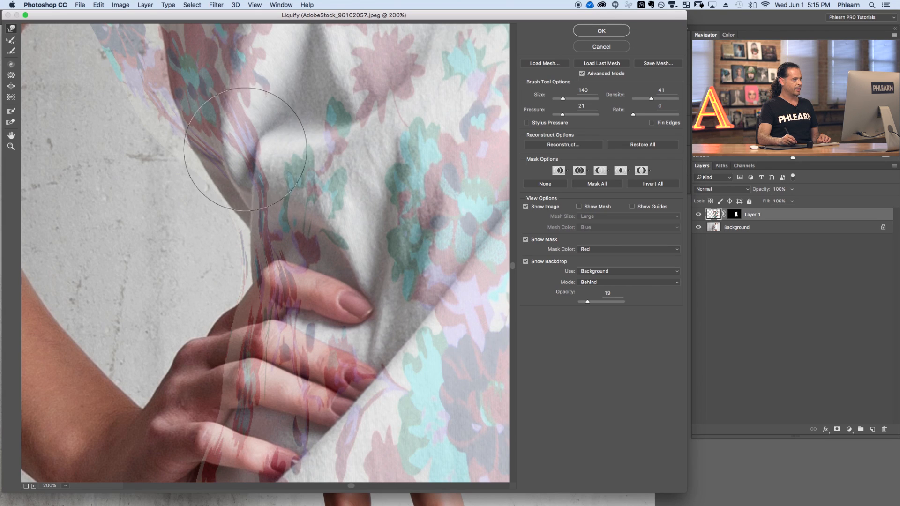
left_click_drag(189, 111, 211, 137)
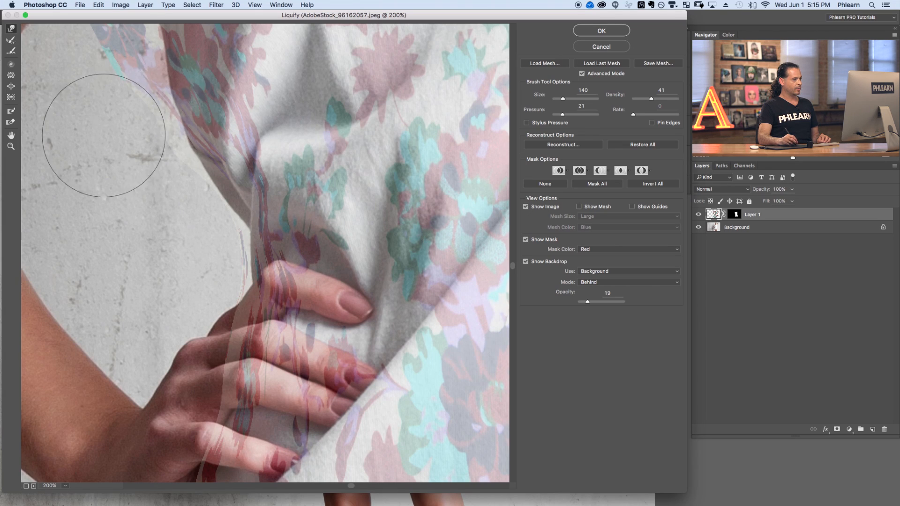
mouse_move(134, 165)
left_mouse_down()
mouse_move(166, 172)
mouse_move(192, 164)
left_mouse_up()
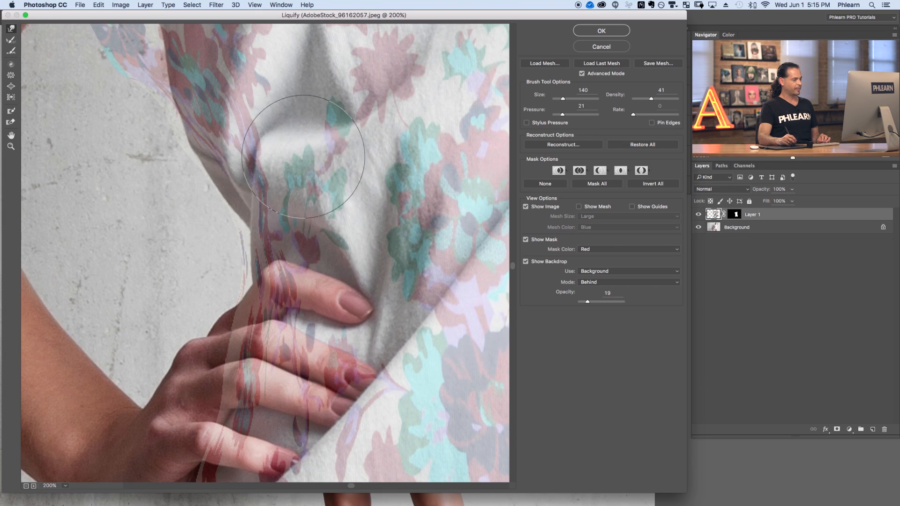
Warp the pattern along the left sleeve and the shirt's side under the arm.
scroll(298, 158, "down", 2)
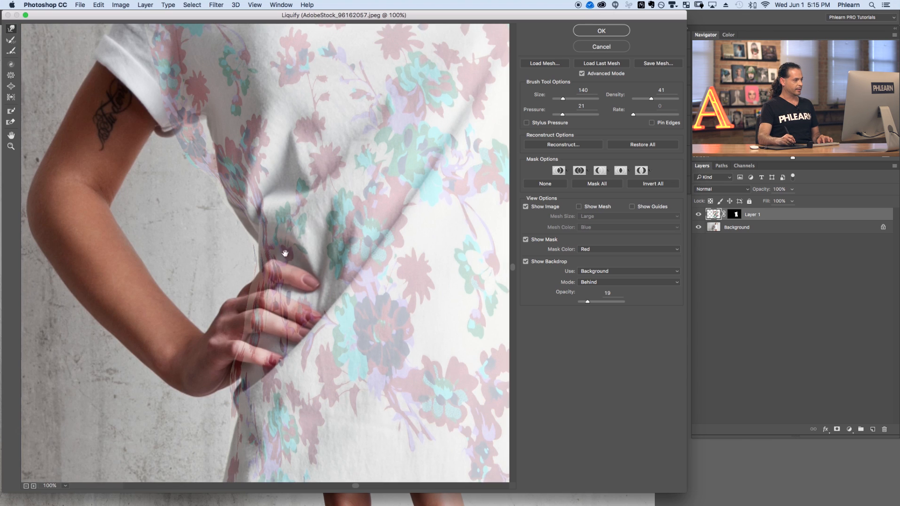
scroll(253, 253, "up", 3)
scroll(253, 252, "left", 2)
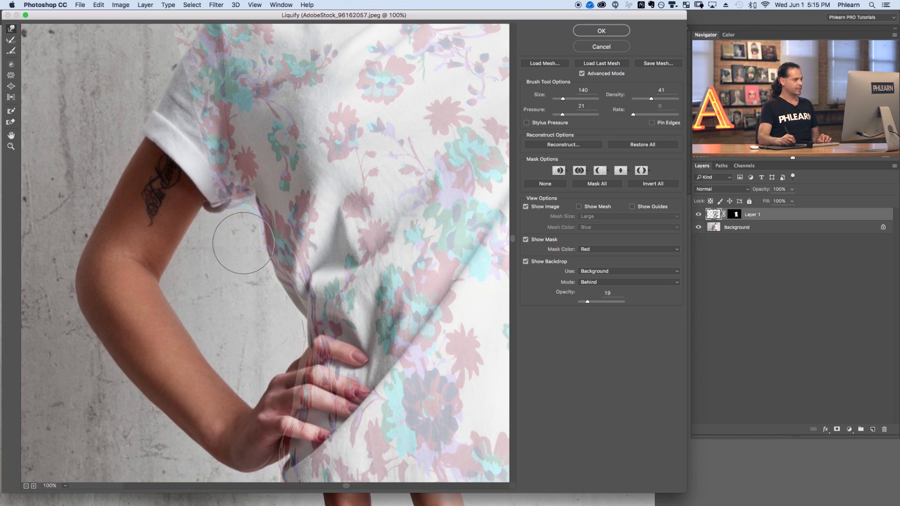
mouse_move(165, 162)
left_mouse_down()
mouse_move(227, 161)
mouse_move(216, 278)
left_mouse_up()
left_click_drag(186, 198, 237, 190)
mouse_move(239, 158)
left_mouse_down()
mouse_move(214, 169)
mouse_move(199, 196)
mouse_move(199, 218)
left_mouse_up()
left_click_drag(155, 236, 279, 231)
mouse_move(192, 155)
left_mouse_down()
mouse_move(154, 196)
mouse_move(107, 217)
left_mouse_up()
mouse_move(159, 188)
left_mouse_down()
mouse_move(166, 211)
mouse_move(170, 290)
mouse_move(156, 302)
mouse_move(140, 279)
mouse_move(172, 298)
left_mouse_up()
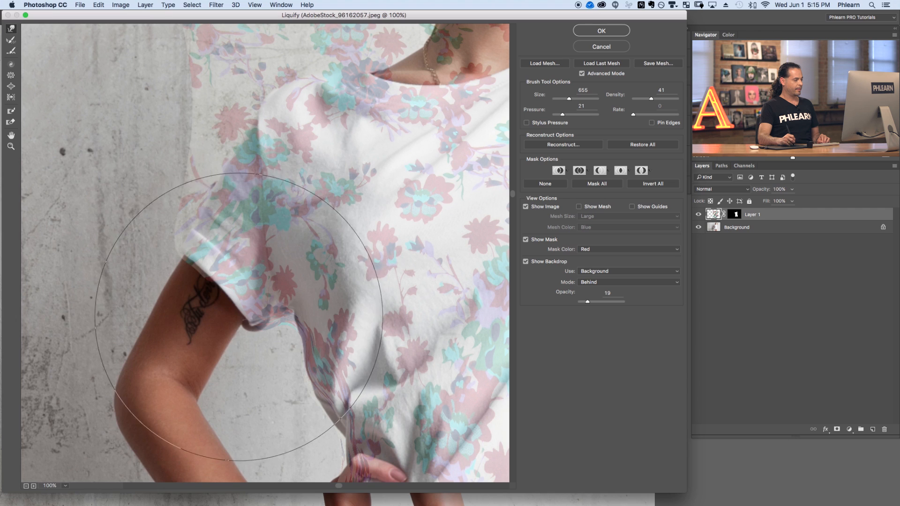
Warp the pattern around the left shoulder and neckline to follow the shirt.
left_click_drag(239, 302, 36, 299)
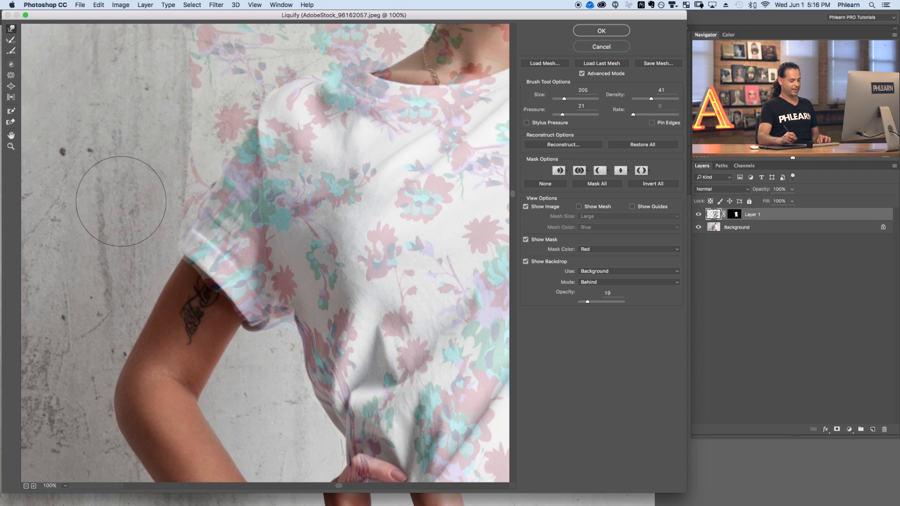
key("super+minus")
left_click_drag(412, 200, 386, 266)
left_click_drag(205, 201, 310, 203)
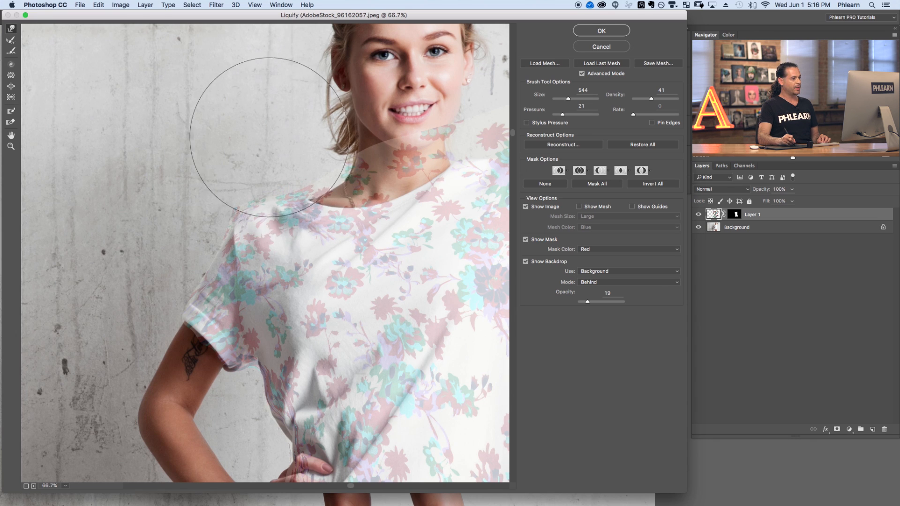
scroll(226, 161, "right", 5)
scroll(225, 161, "up", 2)
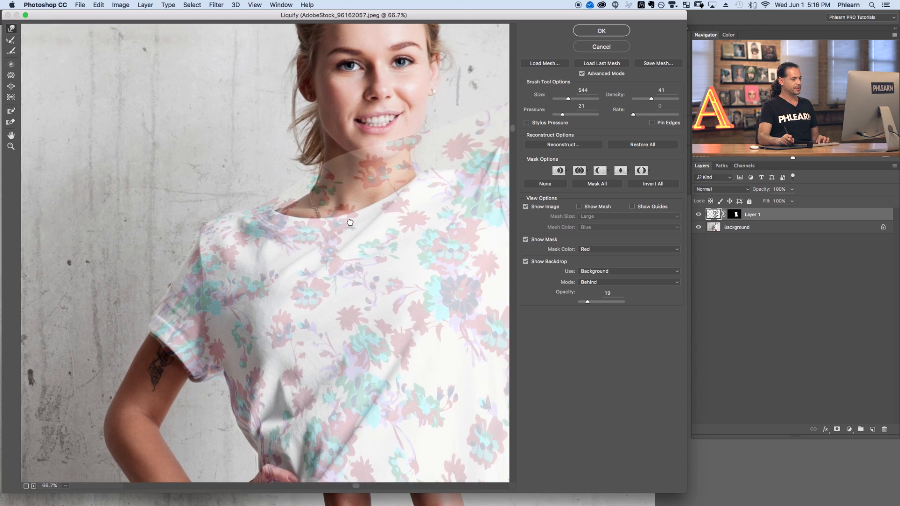
mouse_move(294, 161)
left_mouse_down()
mouse_move(307, 139)
mouse_move(297, 181)
mouse_move(261, 201)
mouse_move(257, 223)
mouse_move(257, 195)
mouse_move(301, 177)
mouse_move(339, 143)
mouse_move(412, 145)
mouse_move(402, 171)
mouse_move(357, 203)
mouse_move(355, 249)
mouse_move(204, 303)
left_mouse_up()
mouse_move(339, 194)
left_mouse_down()
mouse_move(332, 225)
mouse_move(341, 230)
mouse_move(319, 268)
mouse_move(266, 159)
mouse_move(245, 182)
mouse_move(247, 198)
mouse_move(219, 209)
mouse_move(210, 225)
left_mouse_up()
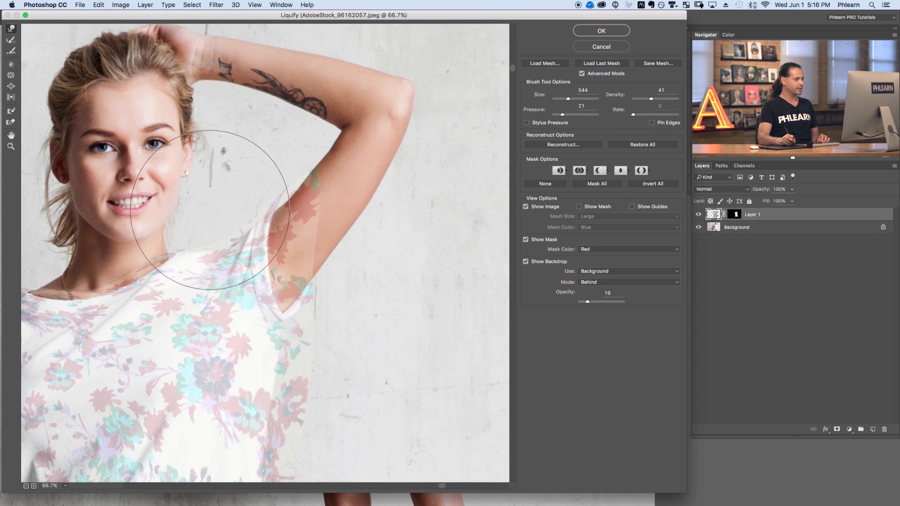
Set the brush to 260 and warp the pattern around the right armpit and along the shirt's right side.
left_click_drag(245, 195, 140, 212)
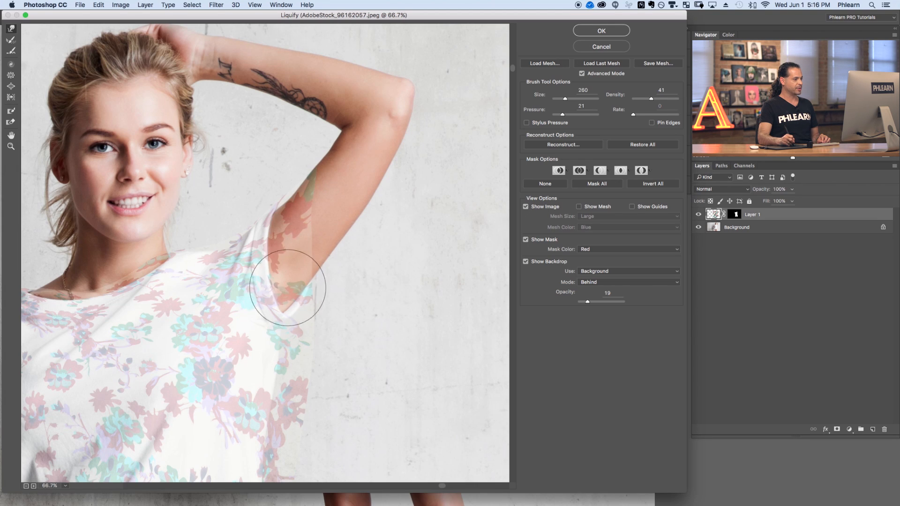
mouse_move(294, 413)
left_mouse_down()
mouse_move(284, 247)
mouse_move(388, 261)
left_mouse_up()
left_click_drag(306, 233, 431, 246)
mouse_move(326, 192)
left_mouse_down()
mouse_move(302, 209)
mouse_move(284, 248)
mouse_move(296, 270)
mouse_move(275, 282)
mouse_move(264, 349)
mouse_move(291, 334)
mouse_move(286, 295)
mouse_move(307, 234)
mouse_move(300, 269)
left_mouse_up()
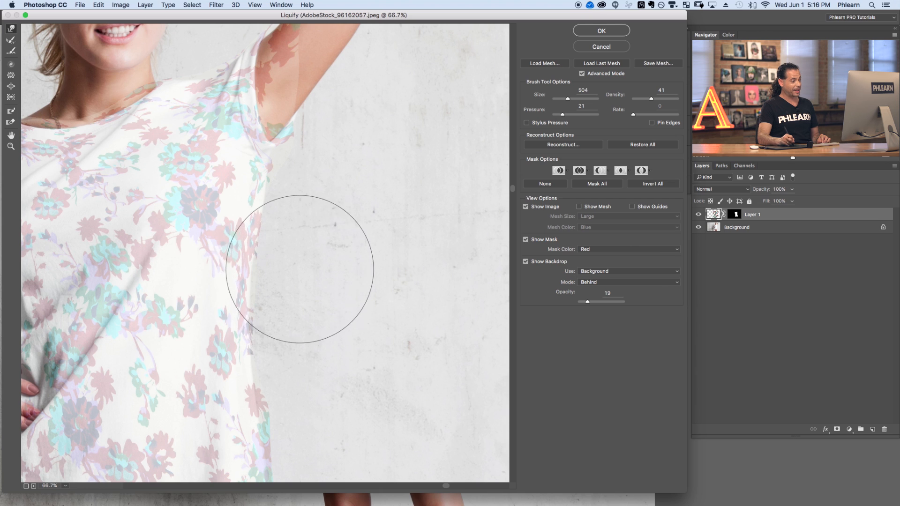
left_click_drag(266, 301, 270, 63)
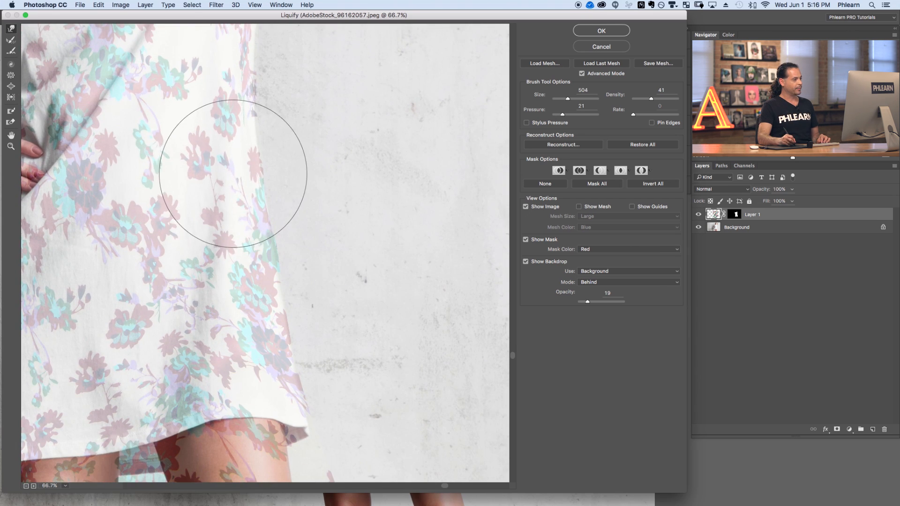
Warp the pattern along the lower right side of the shirt toward the hem.
mouse_move(101, 293)
left_mouse_down()
mouse_move(346, 340)
mouse_move(325, 378)
left_mouse_up()
left_click_drag(321, 231, 312, 311)
left_click_drag(309, 260, 285, 380)
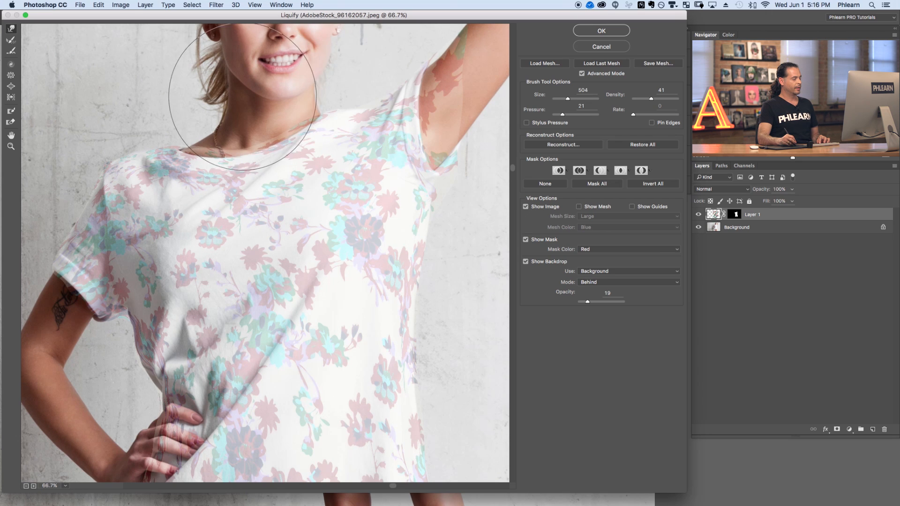
left_click_drag(244, 295, 275, 97)
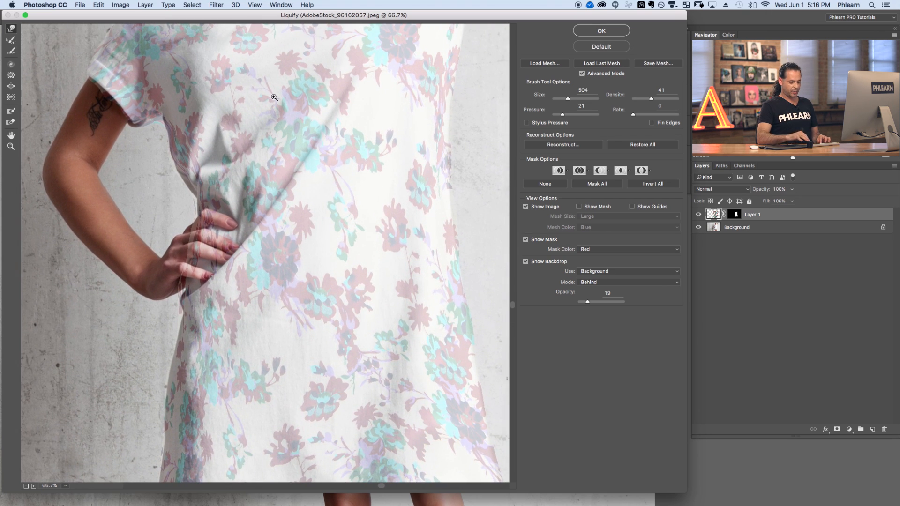
Paint a broad freeze mask along the diagonal fold running from the hand up across the shirt.
left_click(274, 97)
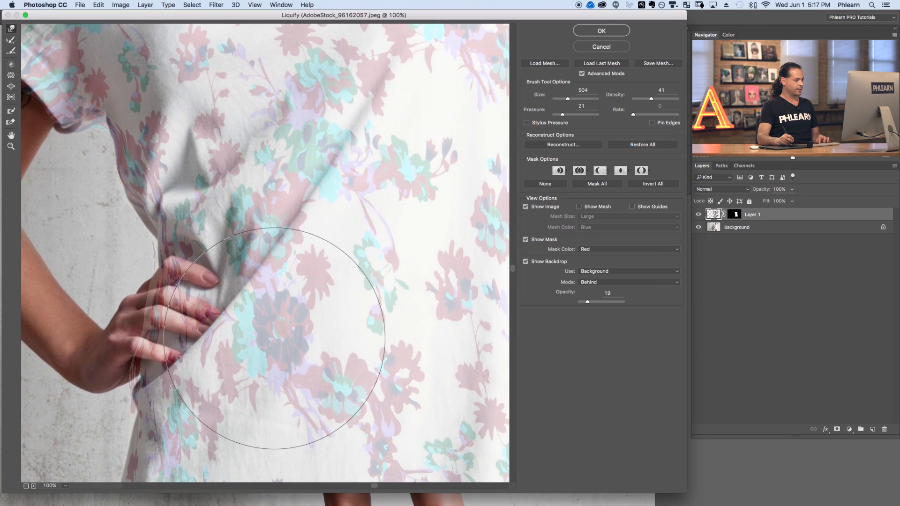
mouse_move(295, 303)
left_mouse_down("ctrl+alt")
mouse_move(235, 311)
mouse_move(184, 305)
left_mouse_up("ctrl+alt")
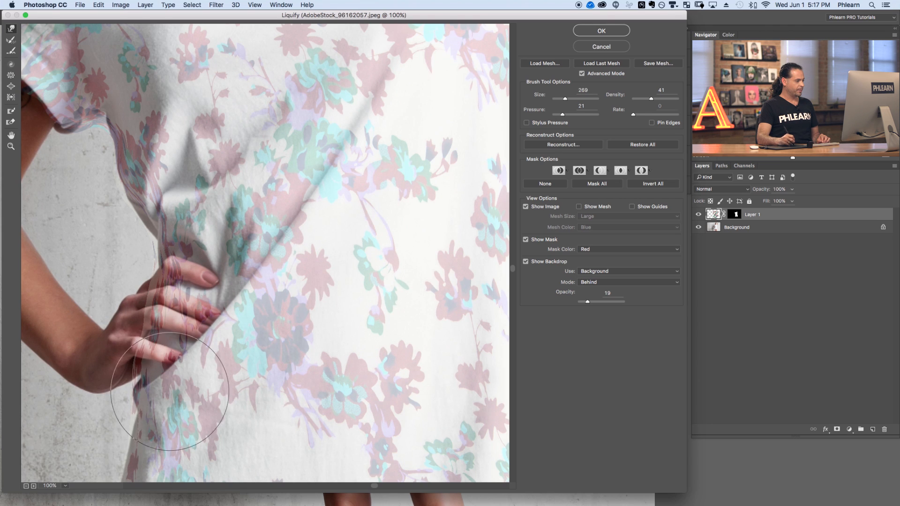
left_click_drag(189, 383, 107, 387, "ctrl+alt")
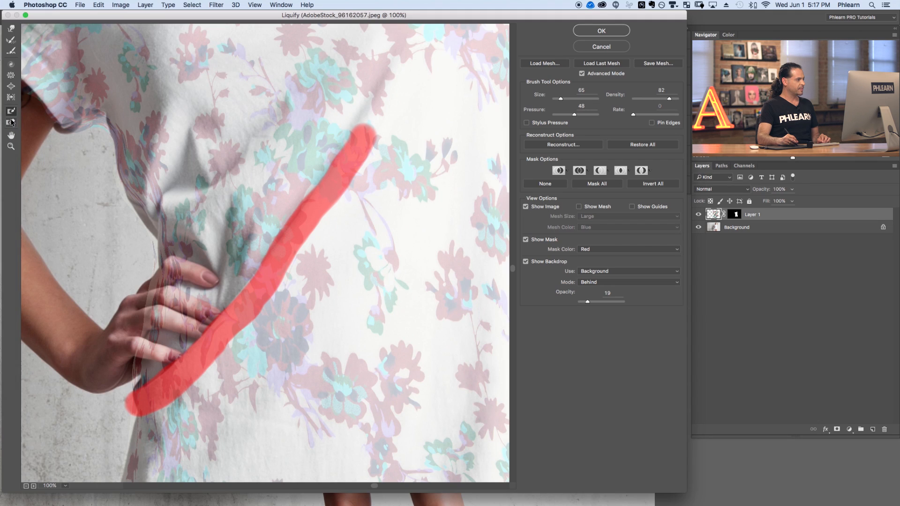
left_click_drag(256, 198, 200, 197, "ctrl+alt")
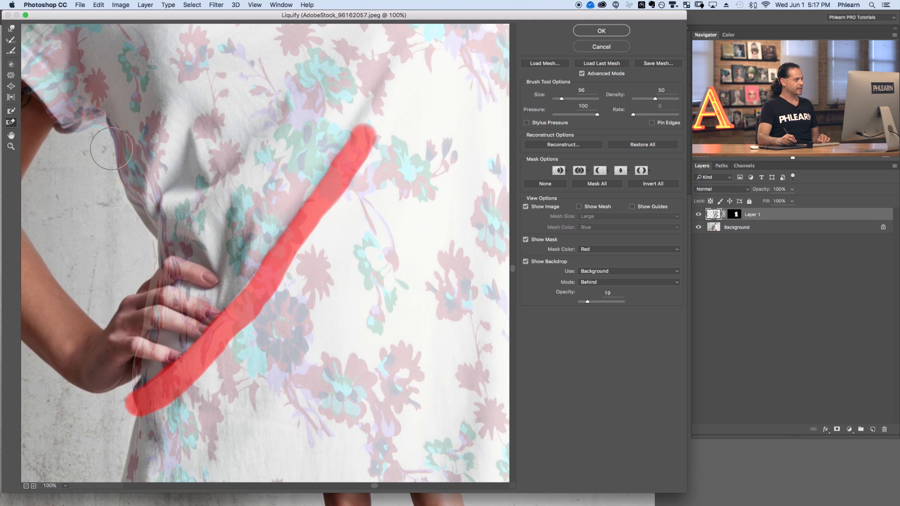
left_click_drag(407, 189, 445, 190, "ctrl+alt")
mouse_move(391, 138)
left_mouse_down()
mouse_move(317, 276)
mouse_move(328, 251)
mouse_move(247, 358)
mouse_move(299, 308)
mouse_move(159, 428)
left_mouse_up()
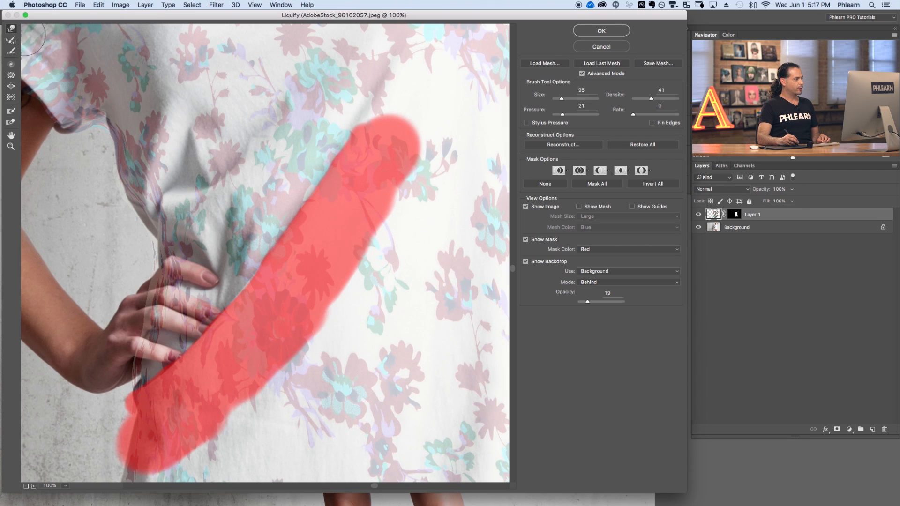
Warp the pattern beside the frozen fold toward the hand, undoing one stroke along the way.
left_click_drag(232, 217, 376, 220, "ctrl+alt")
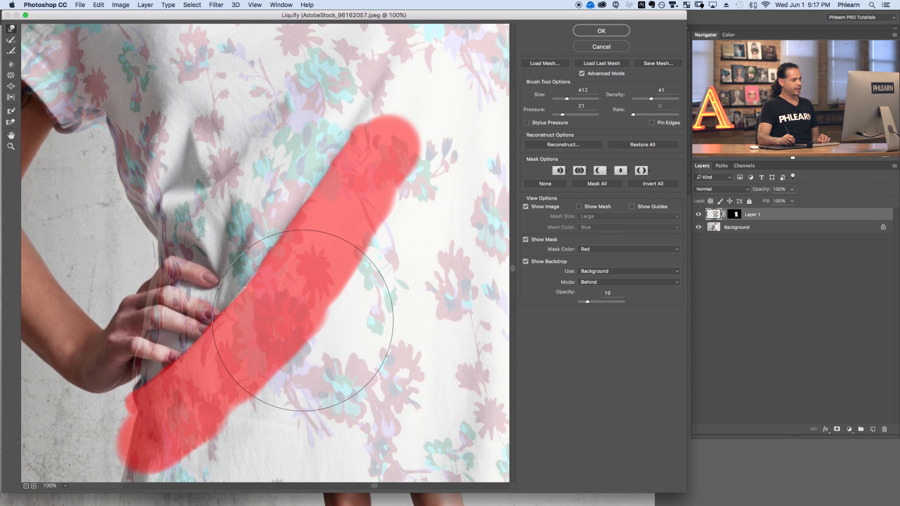
mouse_move(186, 279)
left_mouse_down()
mouse_move(263, 389)
mouse_move(362, 181)
mouse_move(281, 372)
mouse_move(219, 306)
left_mouse_up()
key("super+alt+z")
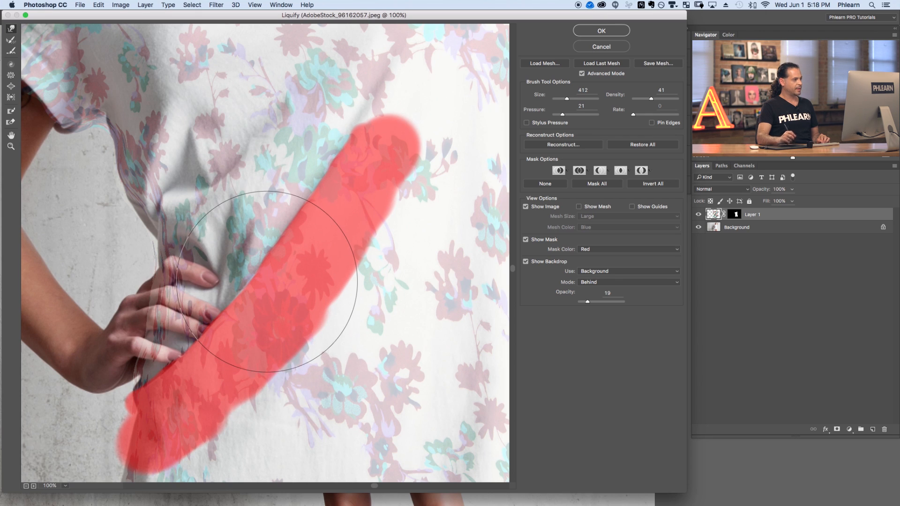
left_click_drag(193, 232, 105, 229)
mouse_move(196, 222)
left_mouse_down()
mouse_move(141, 162)
mouse_move(157, 174)
mouse_move(162, 166)
left_mouse_up()
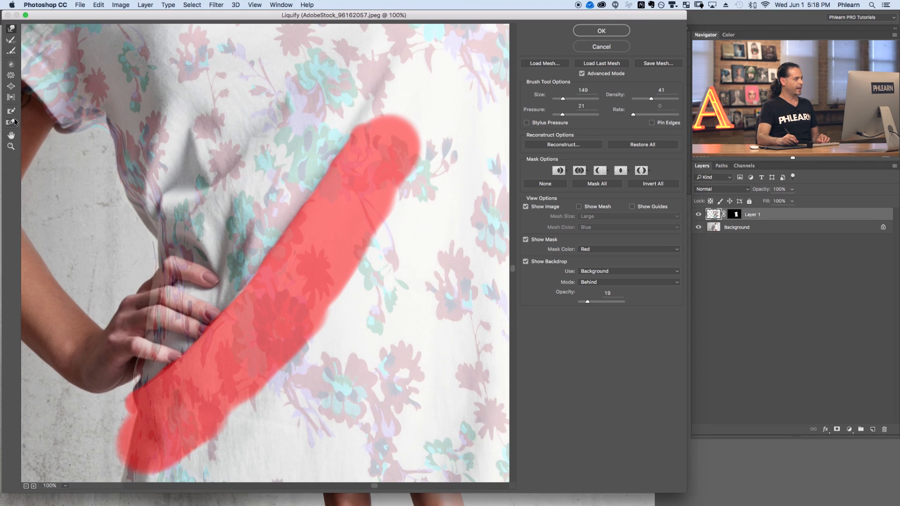
Thaw the freeze mask over the diagonal fold and set the Liquify brush size to 90.
mouse_move(244, 221)
left_mouse_down()
mouse_move(230, 220)
mouse_move(363, 215)
left_mouse_up()
left_click_drag(382, 150, 162, 425)
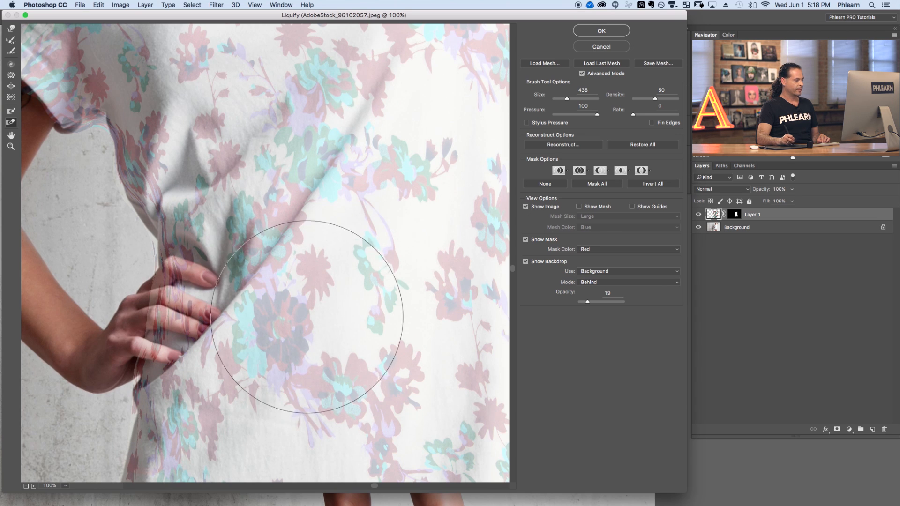
key("alt")
left_click_drag(332, 237, 328, 238)
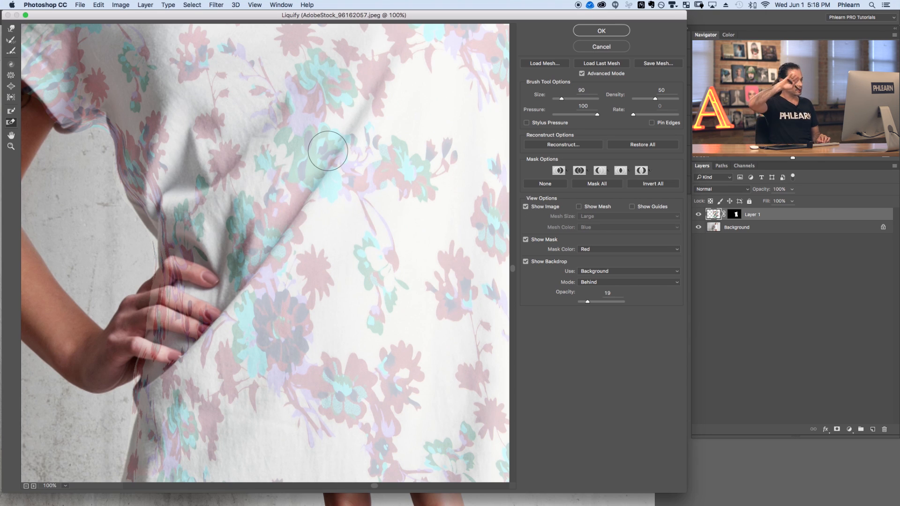
Zoom out to 66.7% and warp the pattern along the fold above the hand and the upper left chest.
key("super+minus")
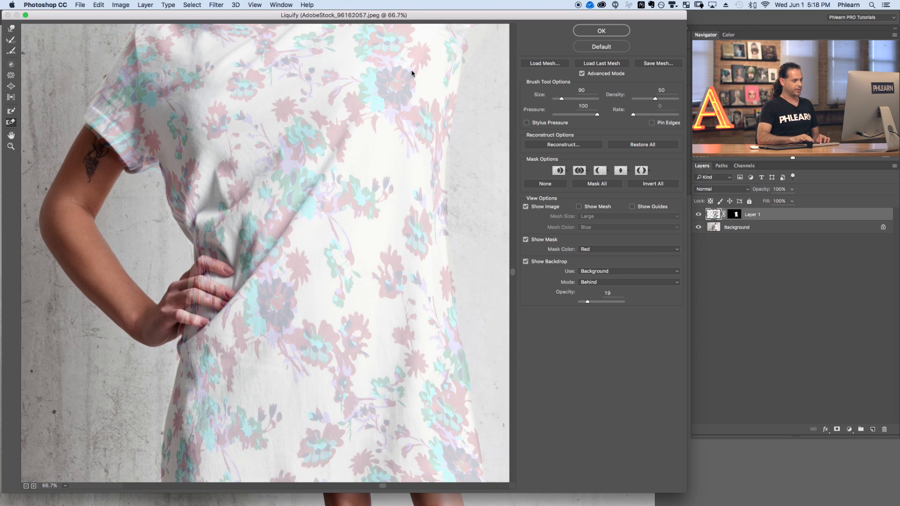
left_click_drag(312, 237, 303, 291)
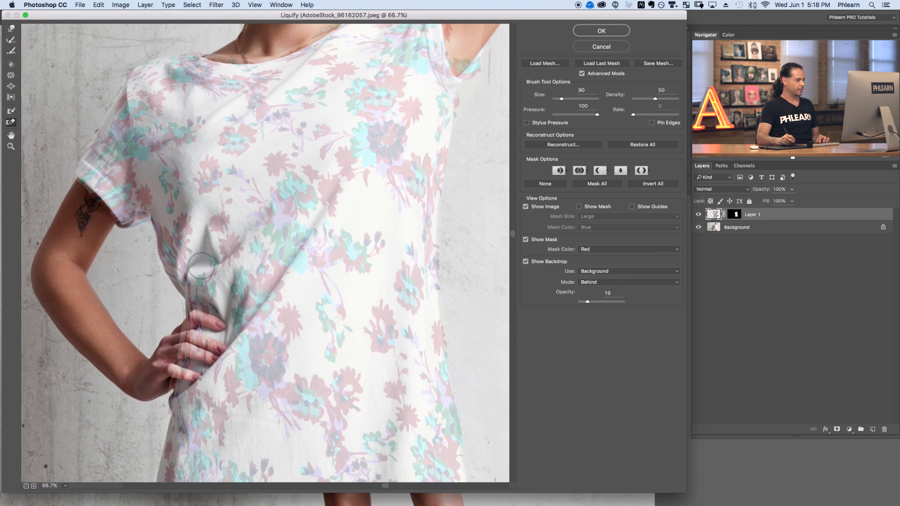
left_click_drag(238, 260, 244, 238)
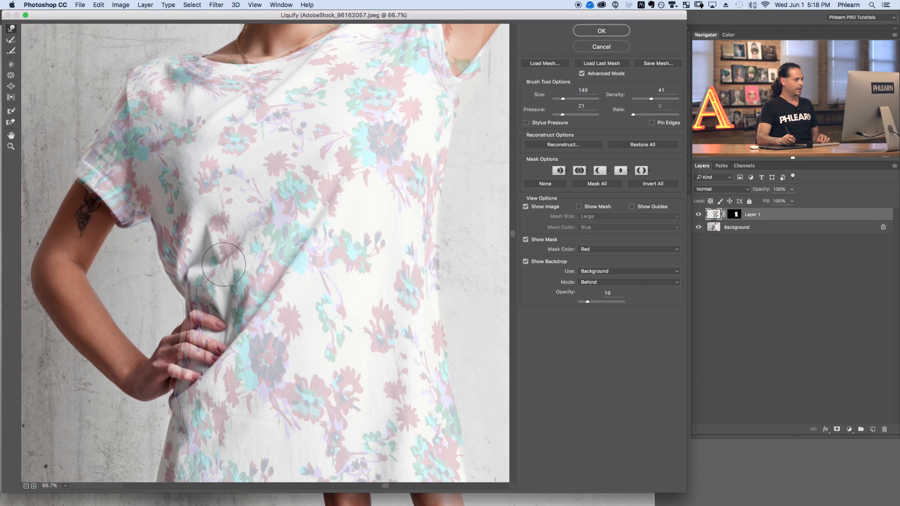
mouse_move(256, 127)
left_mouse_down()
mouse_move(232, 126)
mouse_move(277, 236)
left_mouse_up()
mouse_move(324, 160)
left_mouse_down()
mouse_move(334, 162)
mouse_move(311, 163)
left_mouse_up()
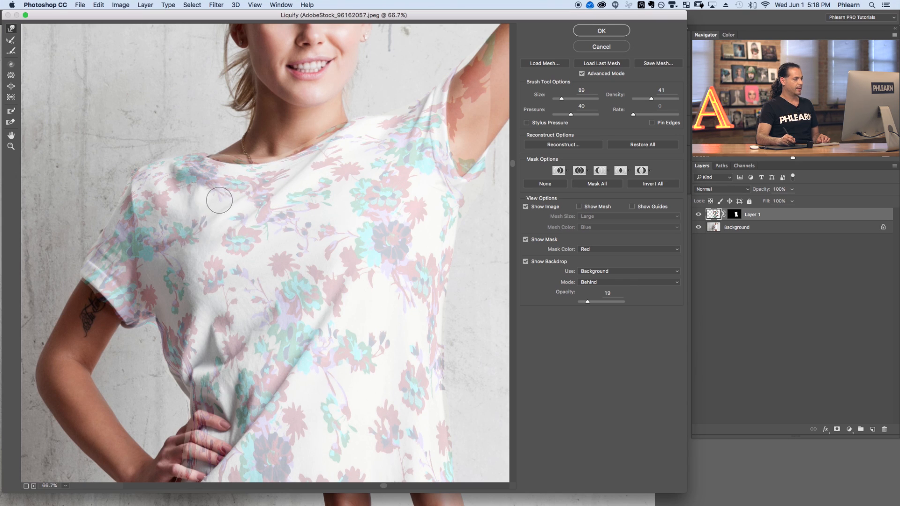
mouse_move(180, 257)
left_mouse_down()
mouse_move(204, 257)
mouse_move(171, 263)
left_mouse_up()
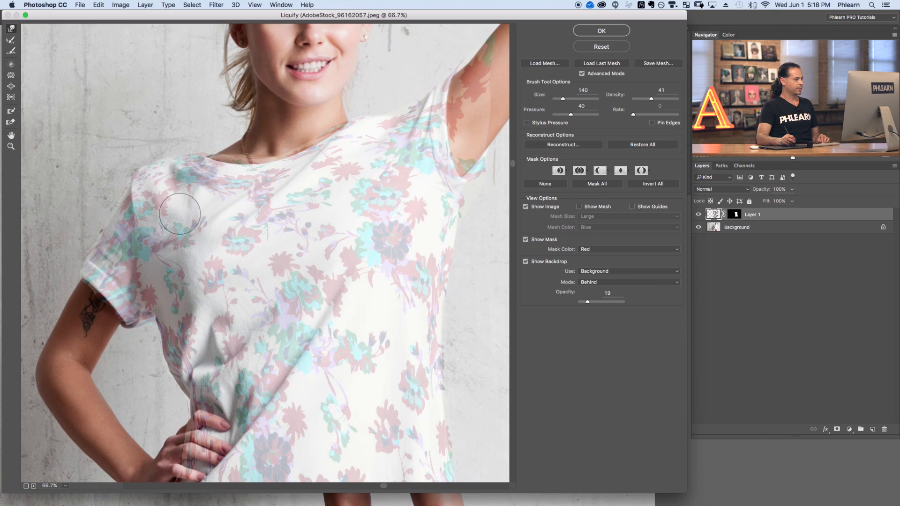
left_click_drag(338, 252, 273, 144)
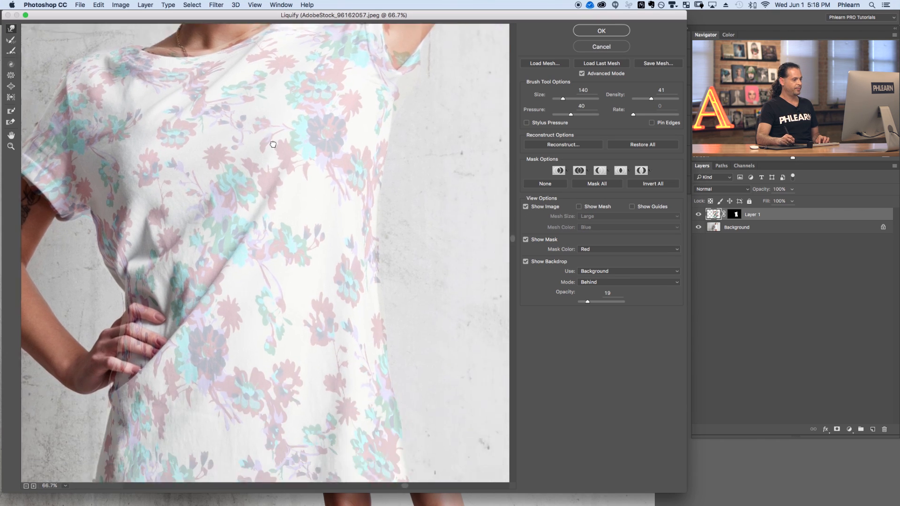
With a 565 brush, warp the pattern across the lower shirt, the chest and around the right sleeve.
left_click_drag(310, 306, 293, 185)
left_click_drag(293, 285, 294, 200)
mouse_move(289, 262)
left_mouse_down()
mouse_move(373, 298)
mouse_move(404, 286)
left_mouse_up()
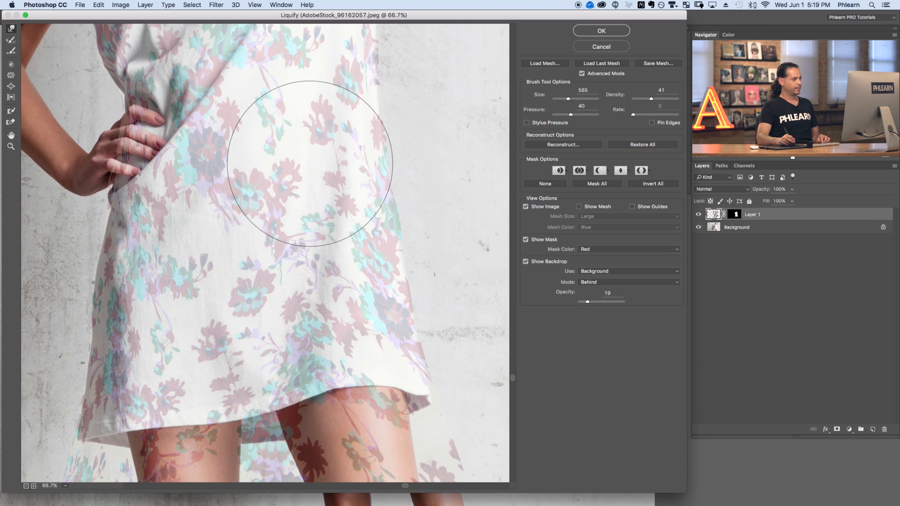
left_click_drag(264, 213, 273, 378)
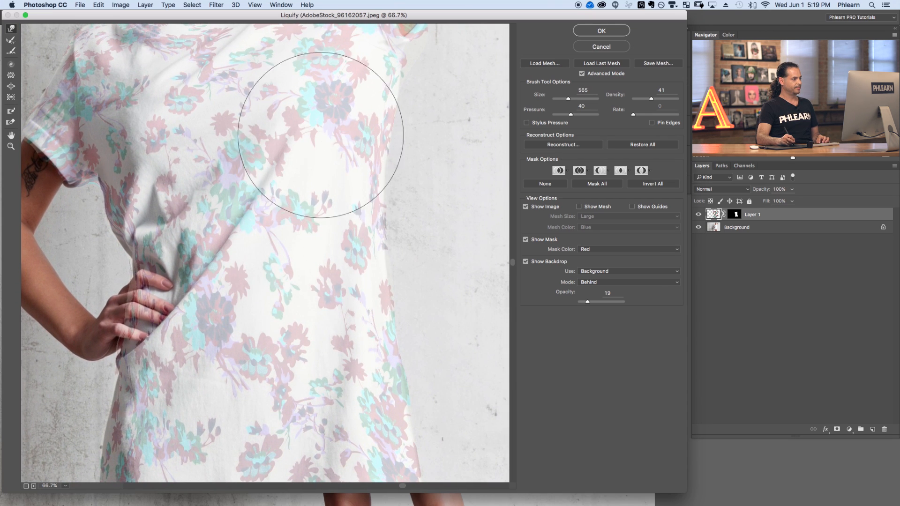
left_click_drag(321, 135, 324, 227)
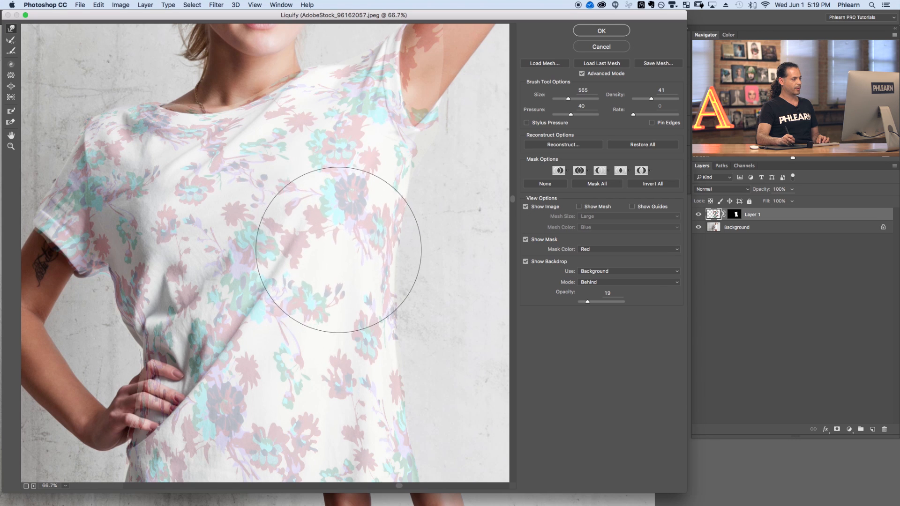
mouse_move(250, 184)
left_mouse_down()
mouse_move(254, 211)
mouse_move(255, 151)
mouse_move(259, 235)
mouse_move(266, 230)
mouse_move(256, 157)
mouse_move(326, 207)
mouse_move(314, 162)
mouse_move(314, 189)
mouse_move(202, 197)
left_mouse_up()
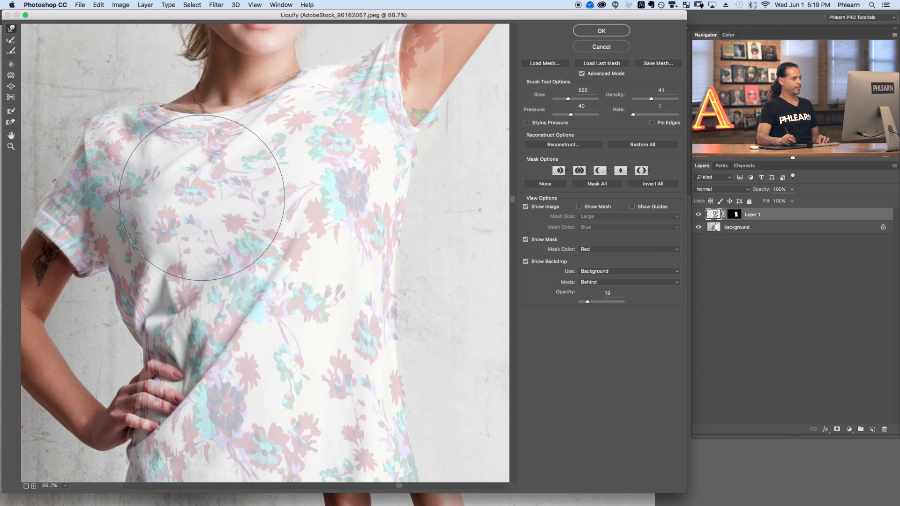
mouse_move(283, 278)
left_mouse_down()
mouse_move(279, 309)
mouse_move(259, 326)
mouse_move(250, 366)
left_mouse_up()
mouse_move(395, 211)
left_mouse_down()
mouse_move(410, 158)
mouse_move(387, 173)
mouse_move(419, 155)
mouse_move(353, 165)
mouse_move(382, 175)
left_mouse_up()
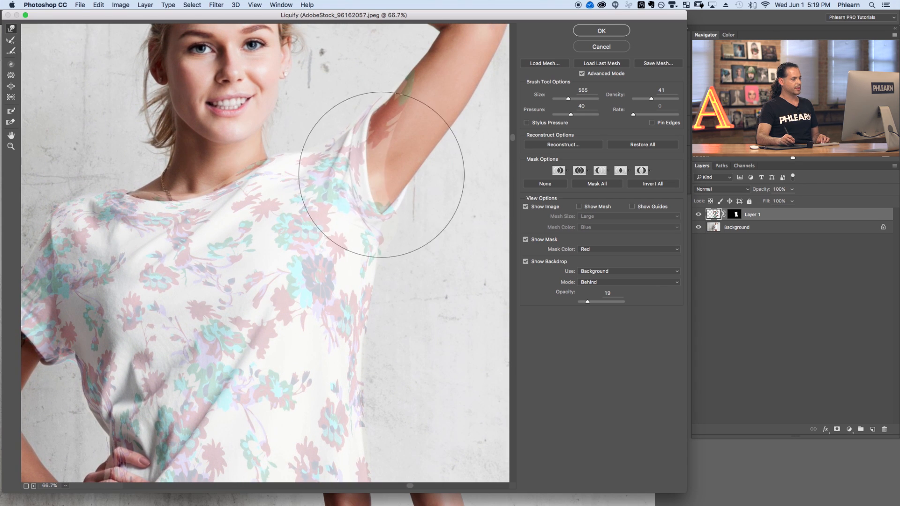
mouse_move(420, 111)
left_mouse_down()
mouse_move(320, 126)
mouse_move(378, 141)
left_mouse_up()
left_click_drag(344, 177, 311, 180)
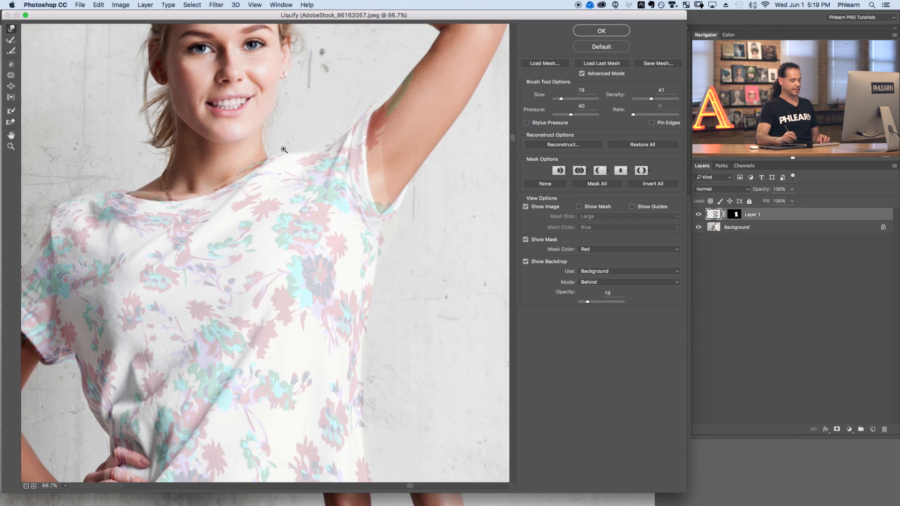
Zoom in to 200% and warp the pattern into the folds at the right armpit with a 55 brush.
key("super+plus")
key("super+plus")
left_click_drag(388, 145, 195, 389)
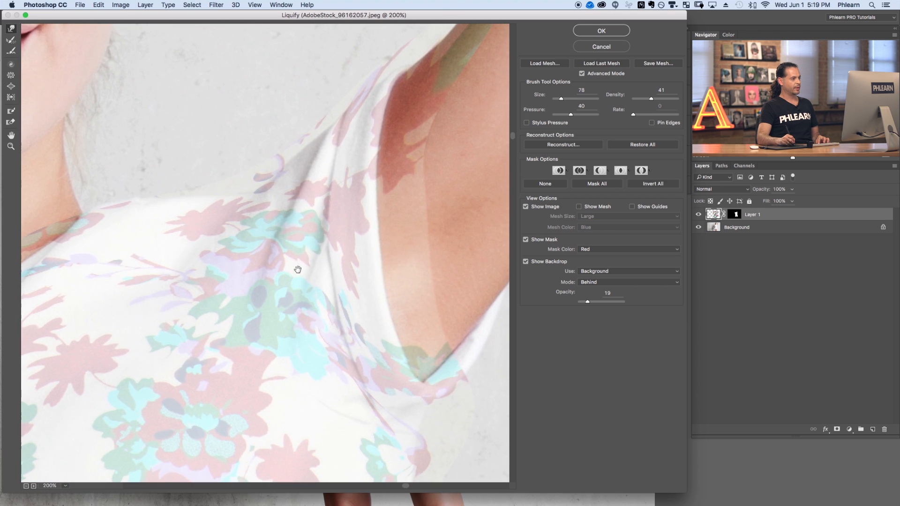
left_click_drag(321, 209, 305, 209)
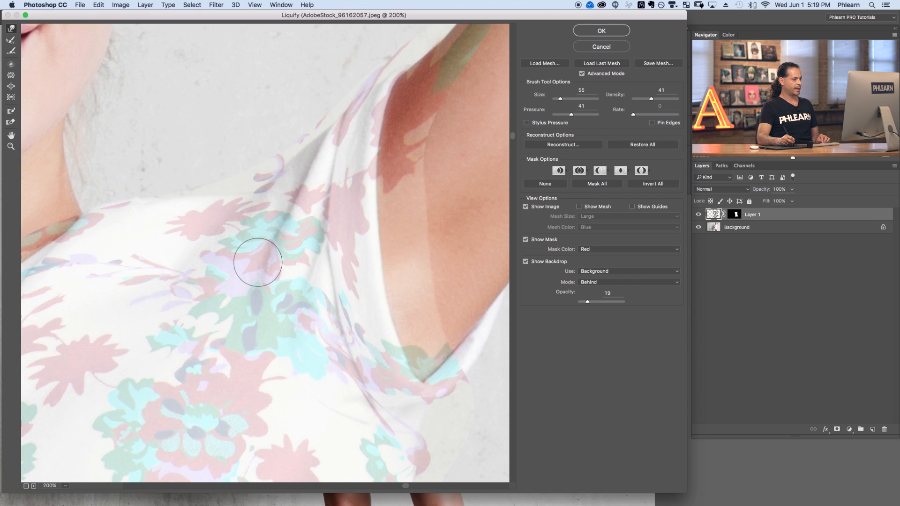
left_click_drag(253, 260, 329, 118)
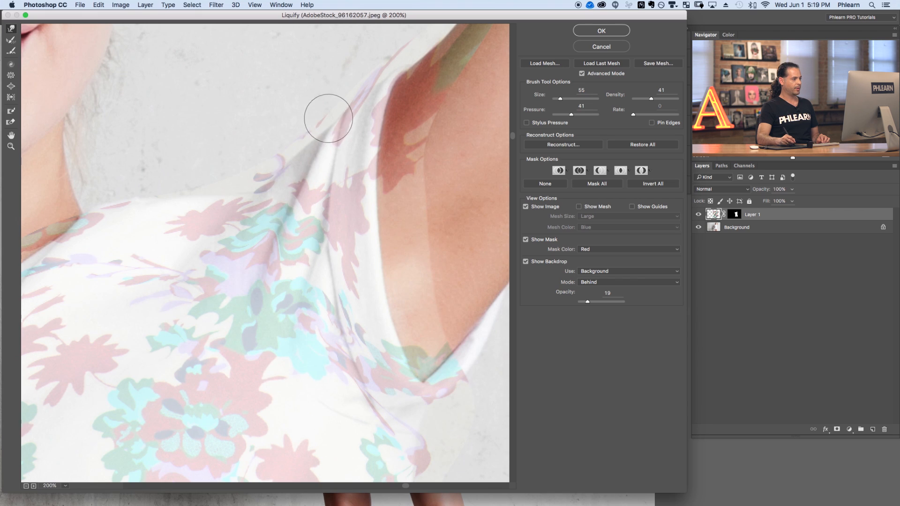
left_click_drag(291, 180, 285, 195)
left_click_drag(337, 185, 341, 172)
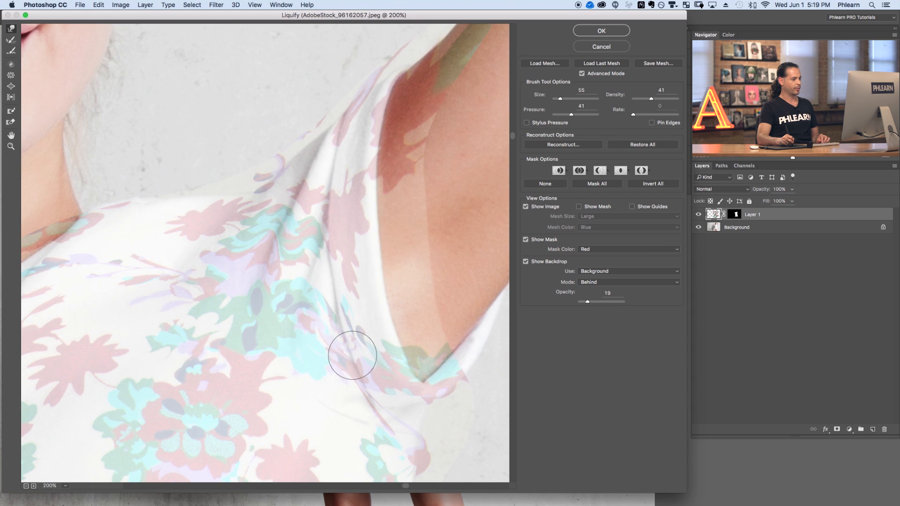
scroll(354, 337, "down", 2)
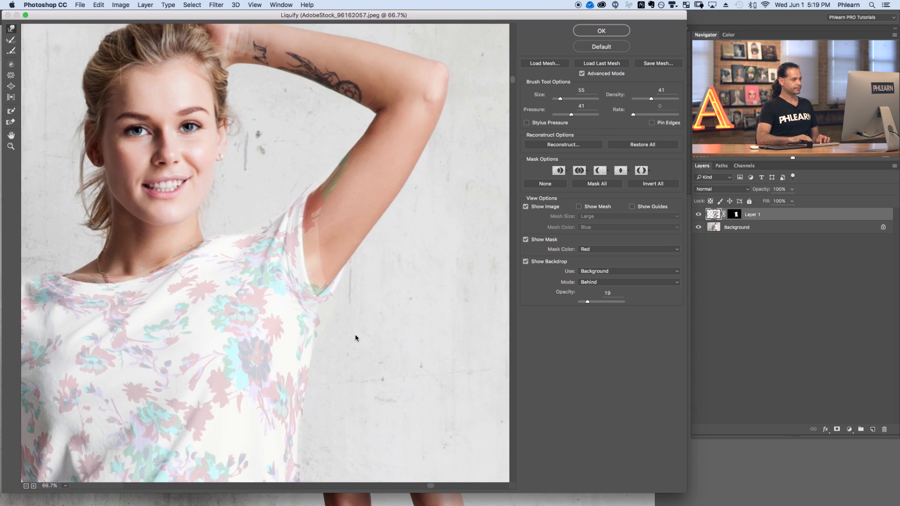
Zoom out to 33.3% and apply the Liquify changes.
key("super+minus")
key("super+minus")
left_click_drag(269, 335, 331, 258)
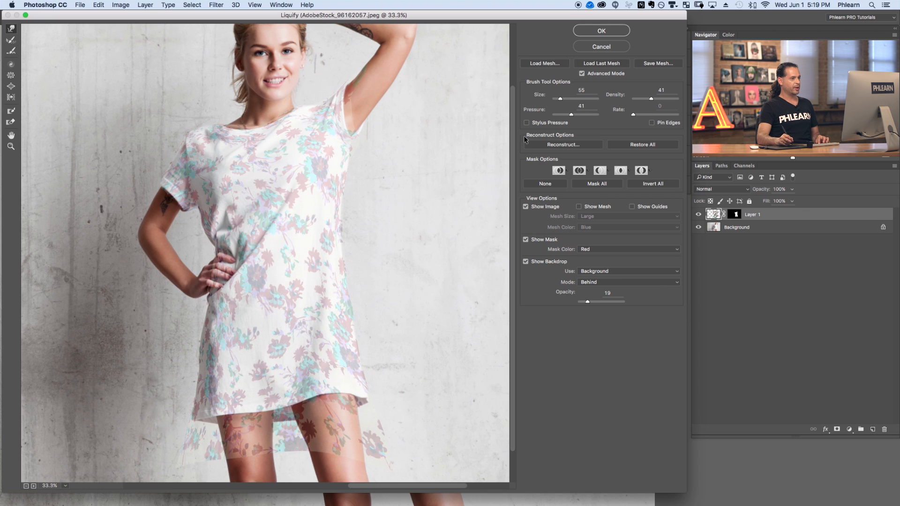
left_click(603, 32)
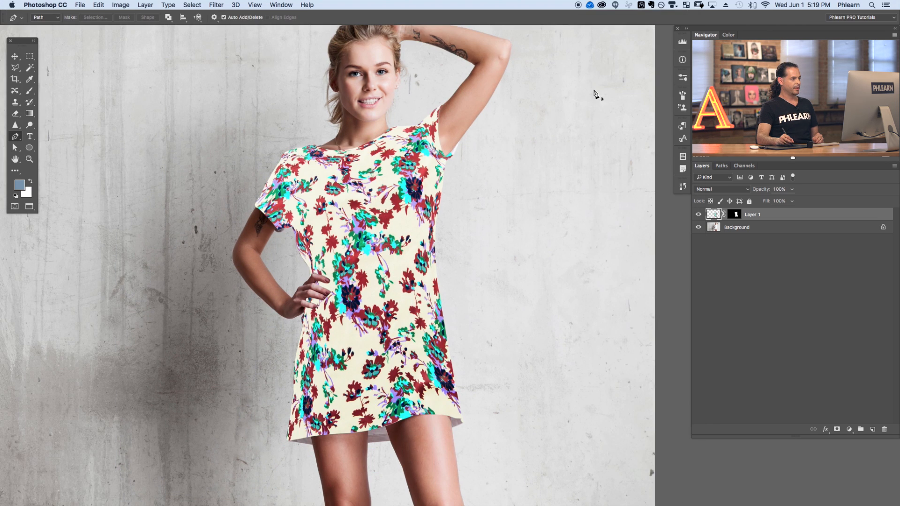
Set the pattern layer's blend mode to Multiply, comparing it against Normal along the way.
left_click_drag(518, 330, 482, 326)
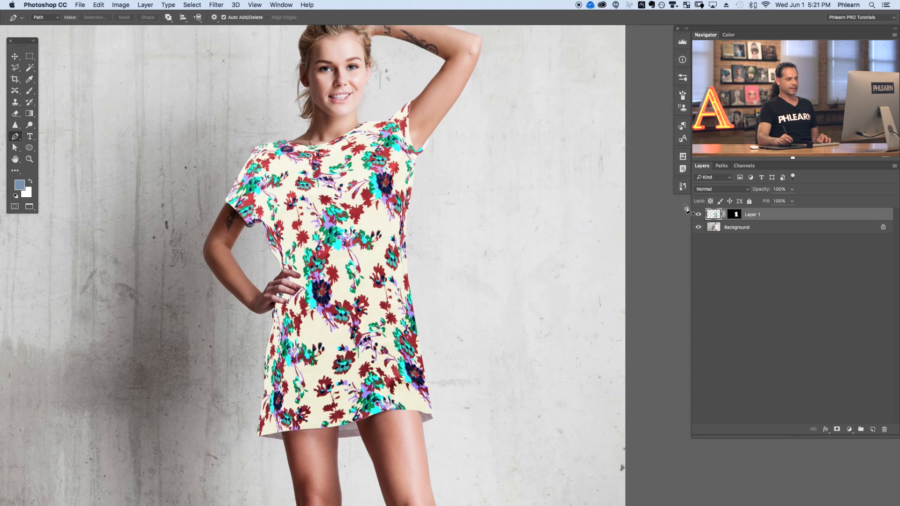
left_click(707, 191)
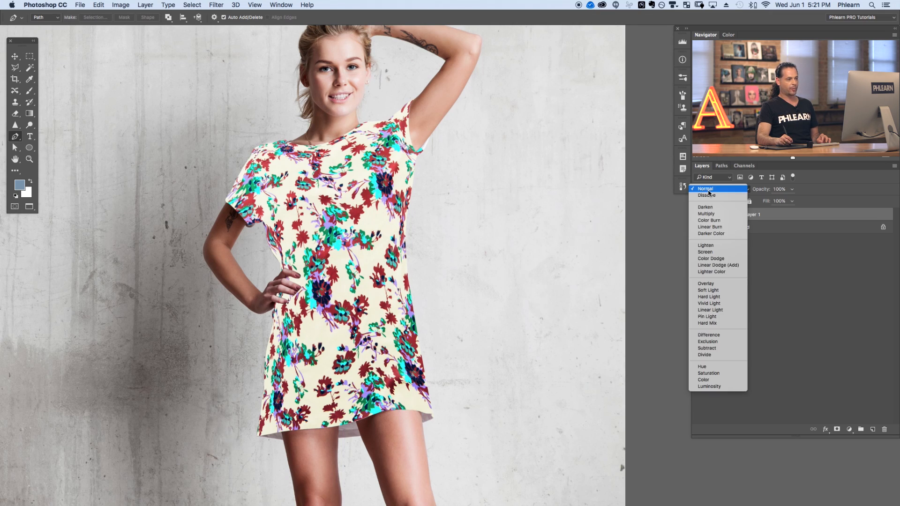
left_click(712, 215)
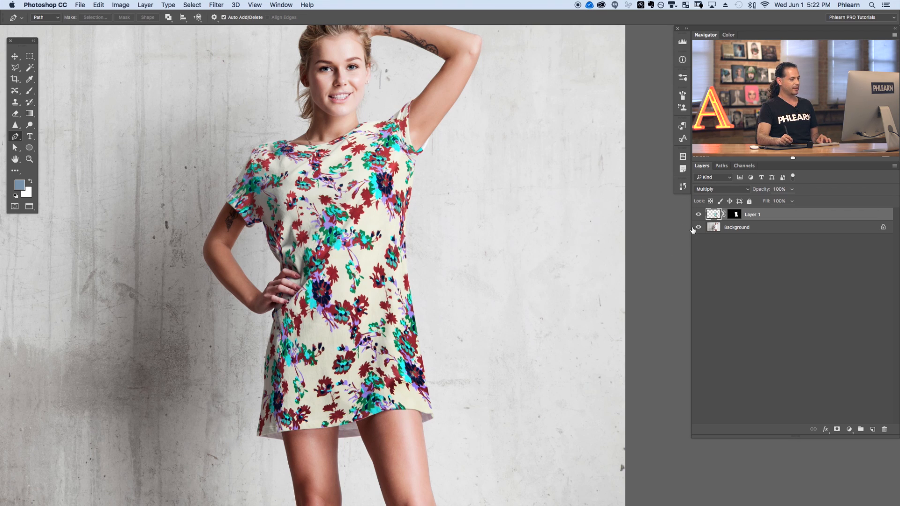
left_click(710, 194)
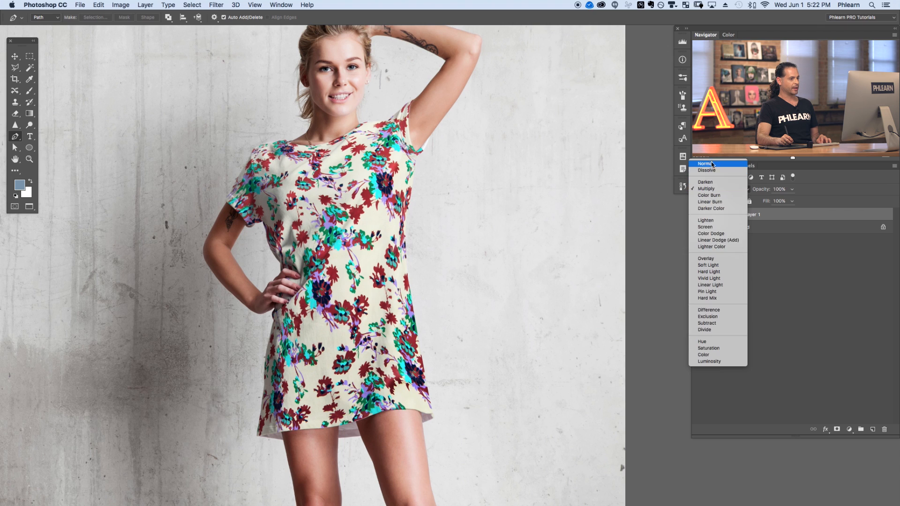
left_click(713, 165)
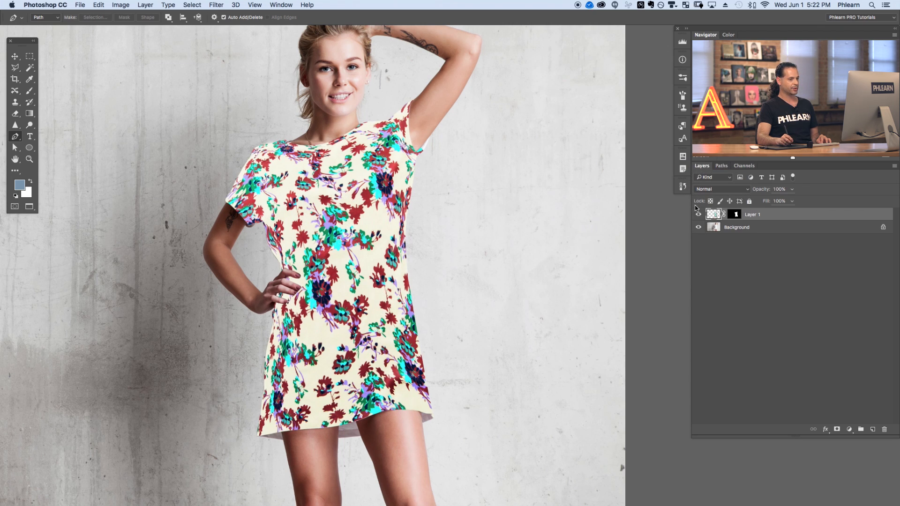
left_click(716, 189)
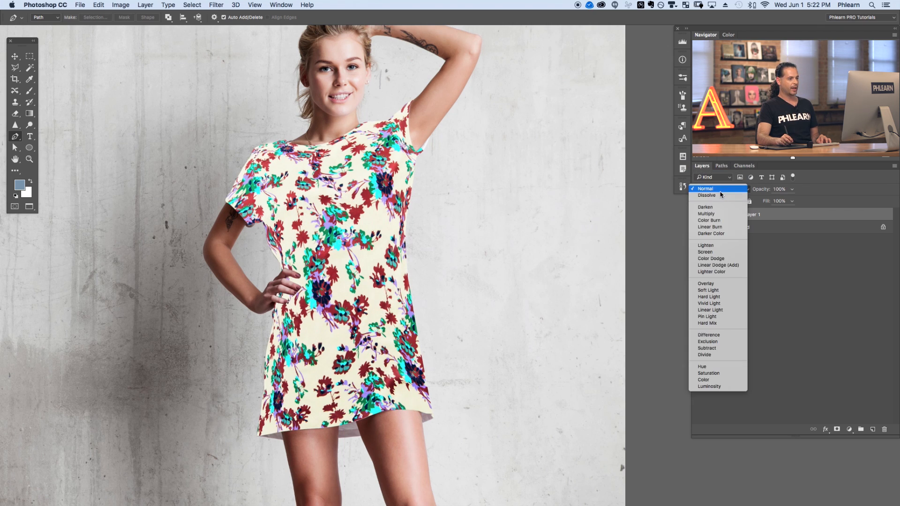
left_click(707, 214)
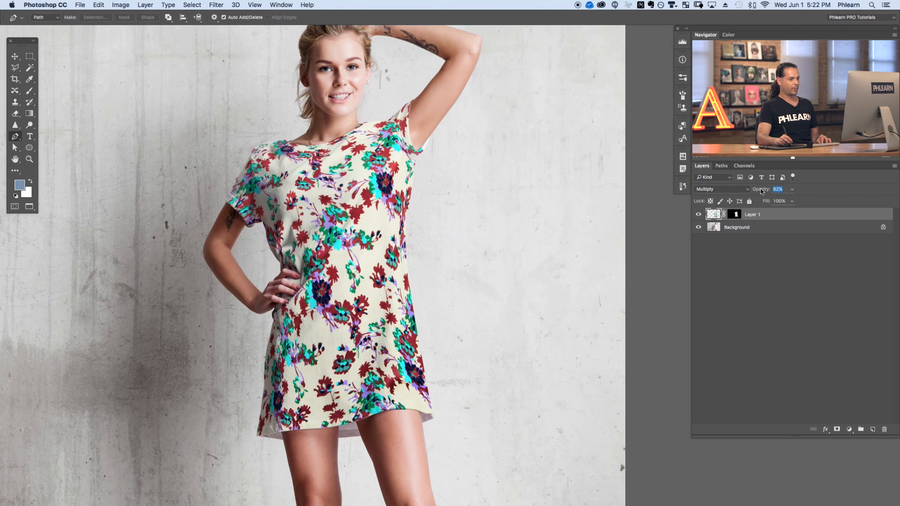
Set the pattern layer's opacity to 92% and toggle its visibility to compare with the original shirt.
left_click_drag(762, 190, 759, 190)
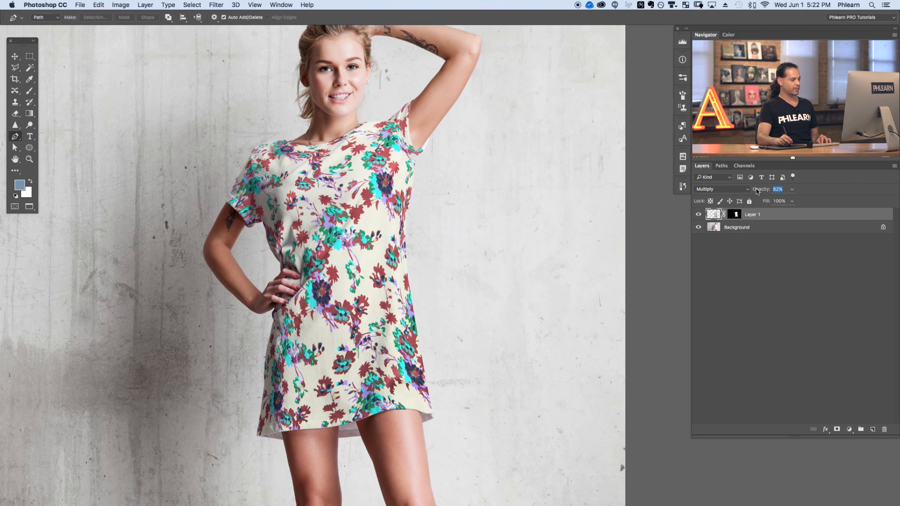
left_click_drag(760, 190, 762, 190)
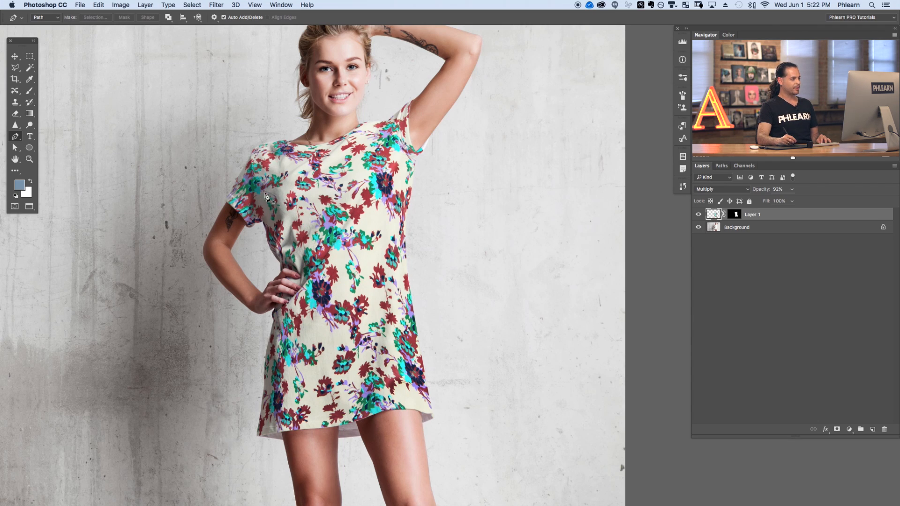
left_click(699, 214)
left_click(699, 215)
left_click(699, 214)
left_click(698, 214)
left_click(698, 215)
left_click(698, 216)
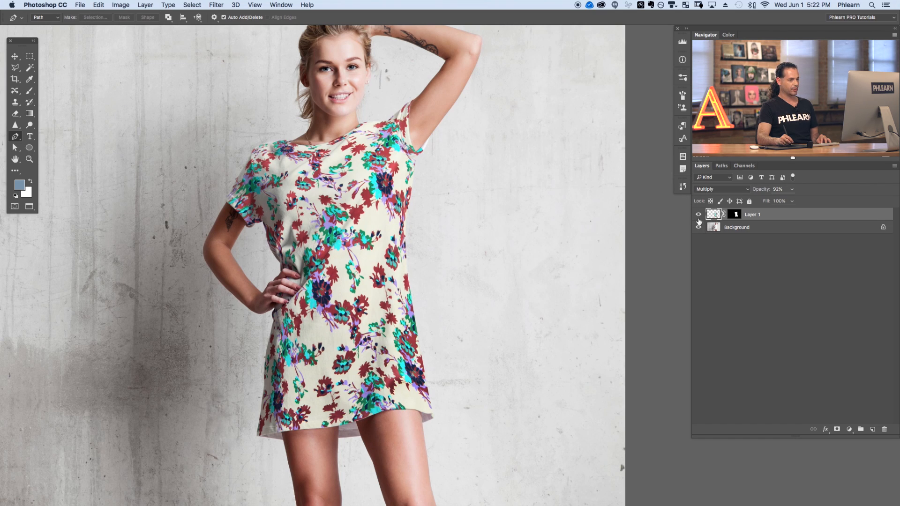
Duplicate the Background layer and move the copy above the pattern layer.
left_click(754, 229)
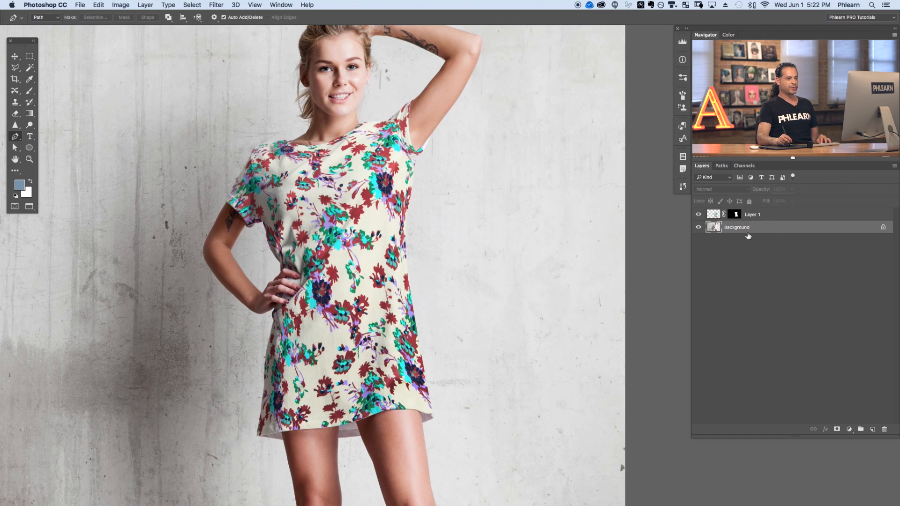
left_click_drag(734, 230, 874, 429)
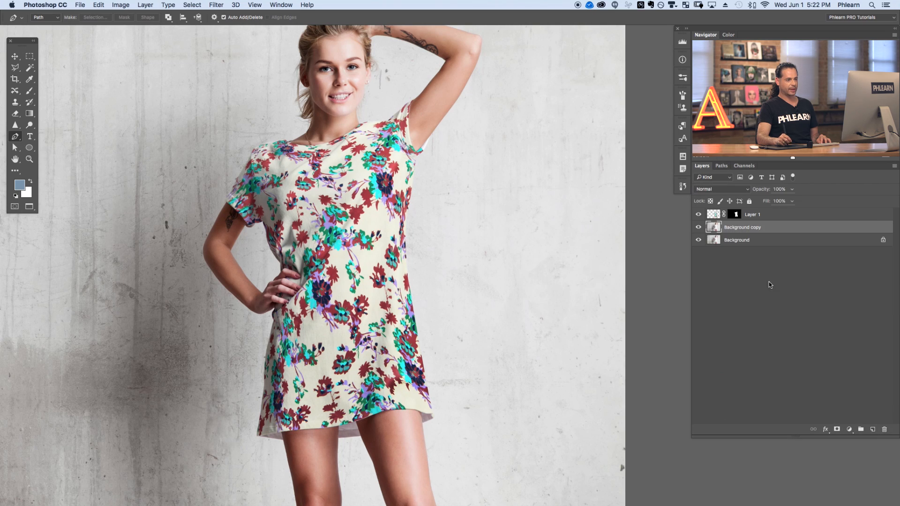
left_click_drag(764, 229, 777, 211)
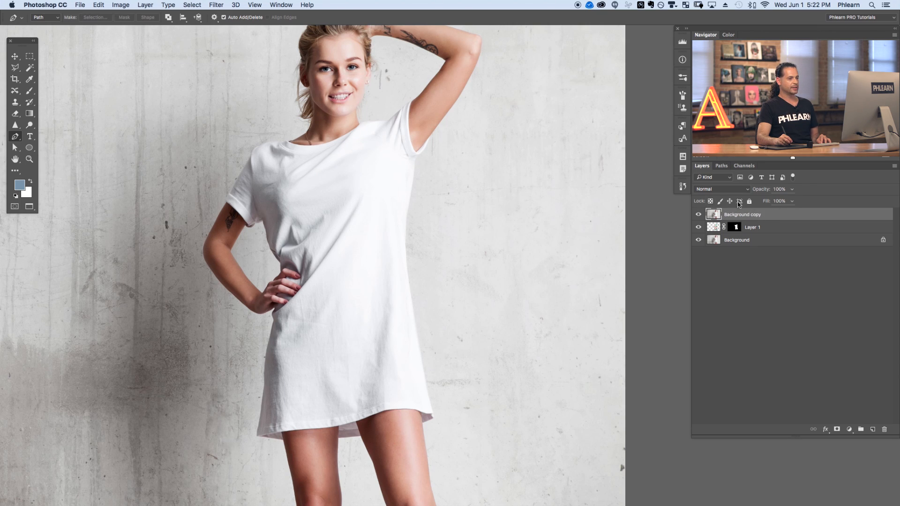
Set the Background copy layer's blend mode to Multiply and toggle its visibility to compare.
left_click(724, 196)
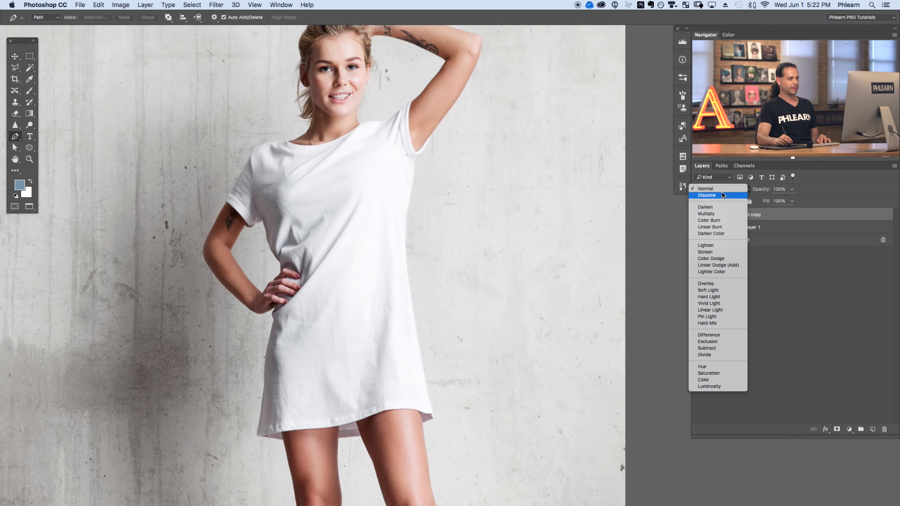
left_click(716, 218)
left_click(699, 216)
left_click(699, 216)
left_click(699, 216)
left_click(698, 217)
left_click(698, 218)
left_click(699, 216)
left_click(698, 216)
left_click(698, 216)
left_click(698, 216)
left_click(699, 216)
left_click(698, 227)
left_click(699, 227)
left_click(698, 227)
left_click(699, 227)
left_click(699, 227)
left_click(698, 226)
left_click(698, 217)
left_click(698, 217)
left_click(698, 217)
left_click(698, 216)
left_click(698, 217)
left_click(698, 217)
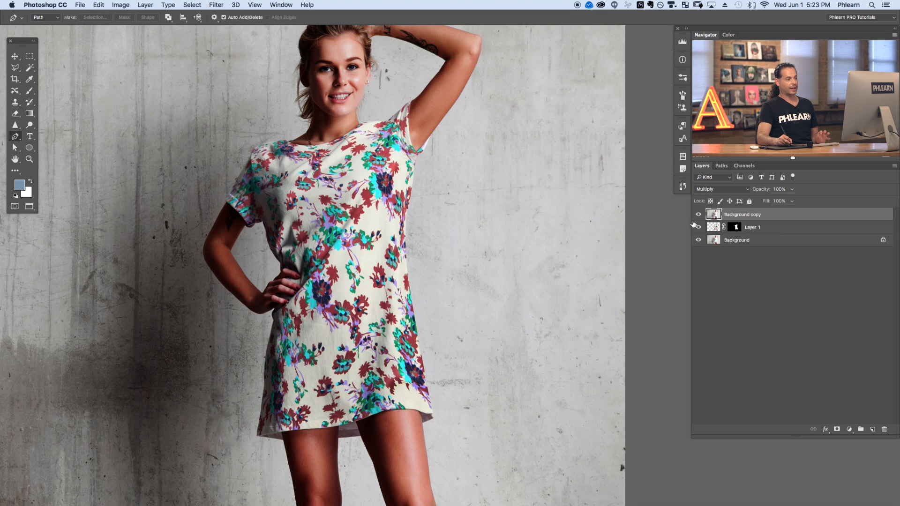
Clip the Background copy layer to the pattern layer and toggle its visibility to compare the result.
right_click(771, 217)
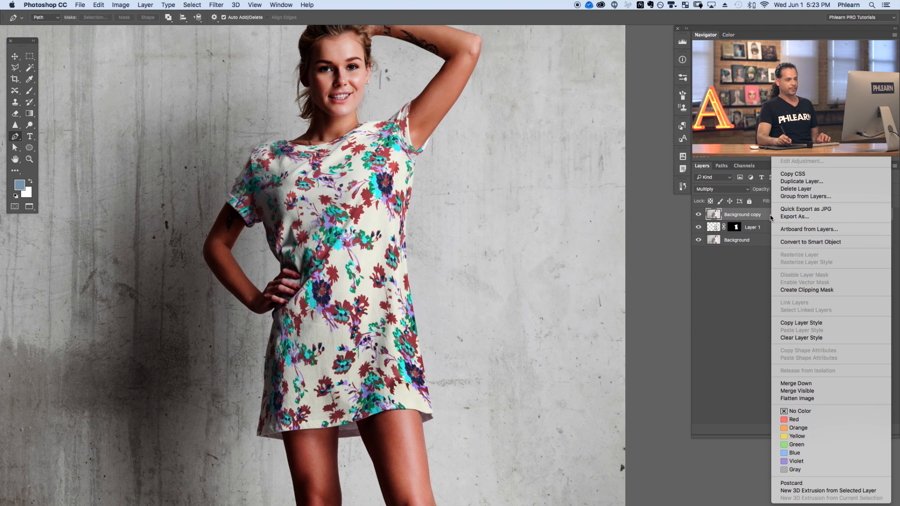
left_click(795, 291)
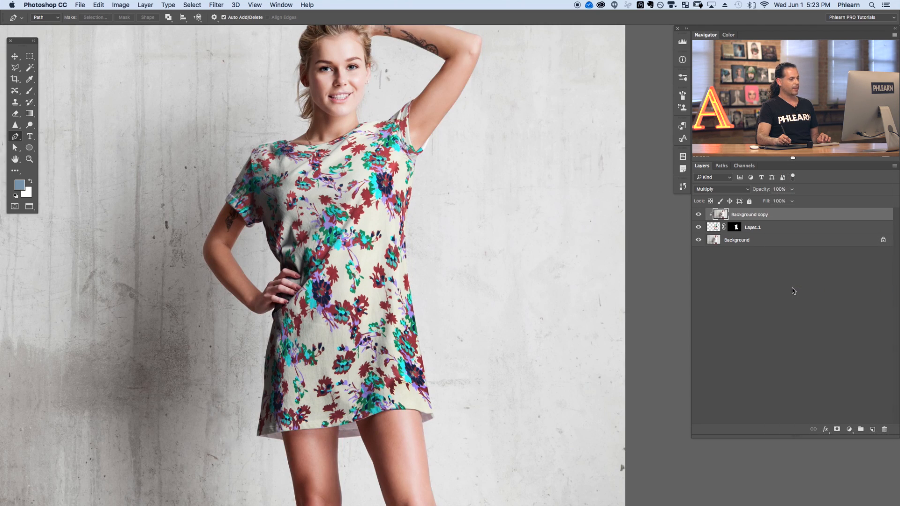
left_click(700, 215)
left_click(699, 216)
left_click(699, 216)
left_click(700, 216)
left_click(699, 216)
left_click(699, 216)
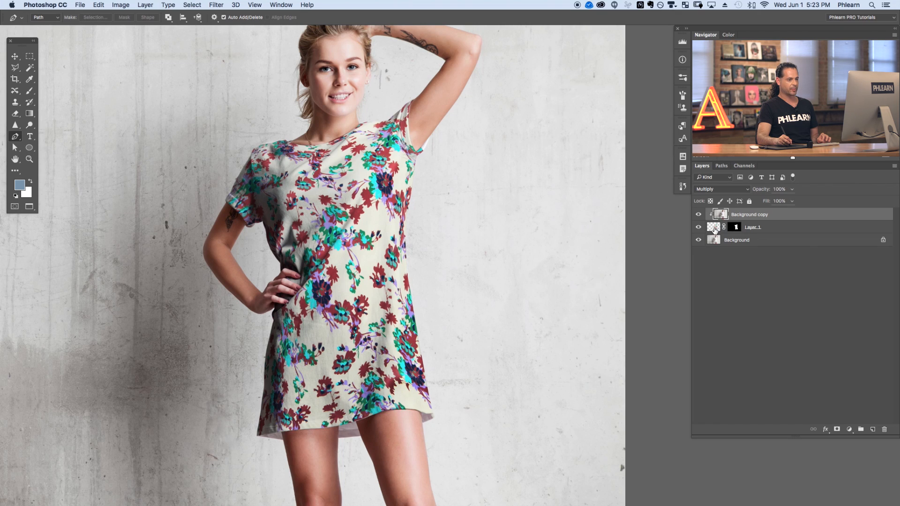
left_click(700, 216)
left_click(700, 217)
left_click(699, 218)
left_click(699, 219)
left_click(699, 221)
left_click(700, 221)
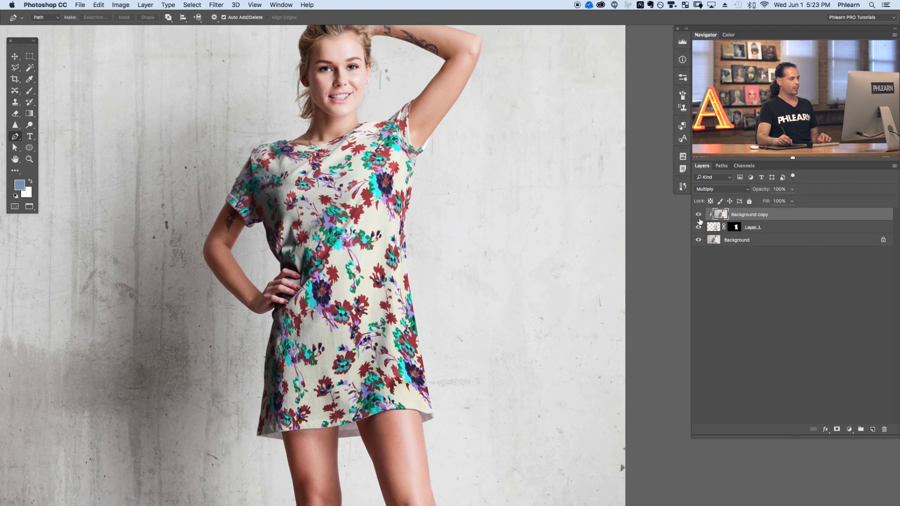
left_click(699, 223)
left_click(699, 222)
left_click(698, 222)
left_click(699, 220)
left_click(699, 221)
left_click(698, 219)
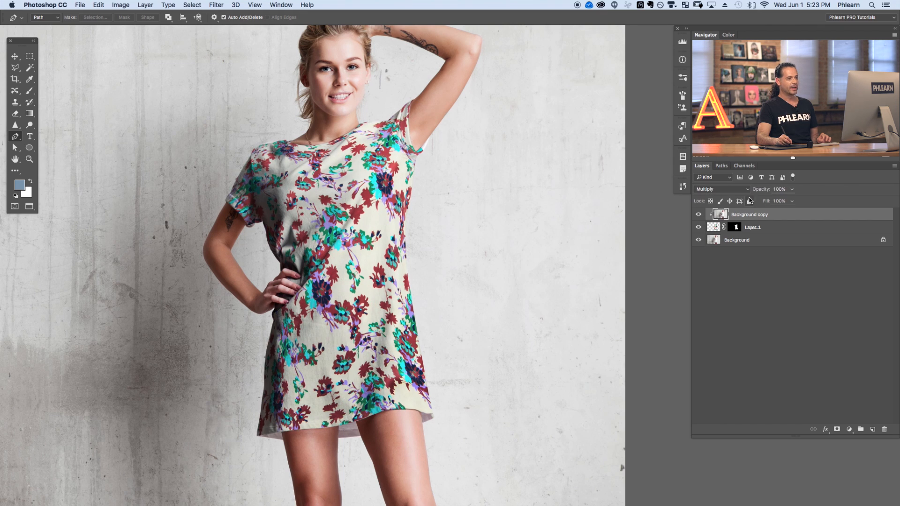
Lower the Background copy layer's opacity to 73%.
left_click_drag(766, 190, 755, 193)
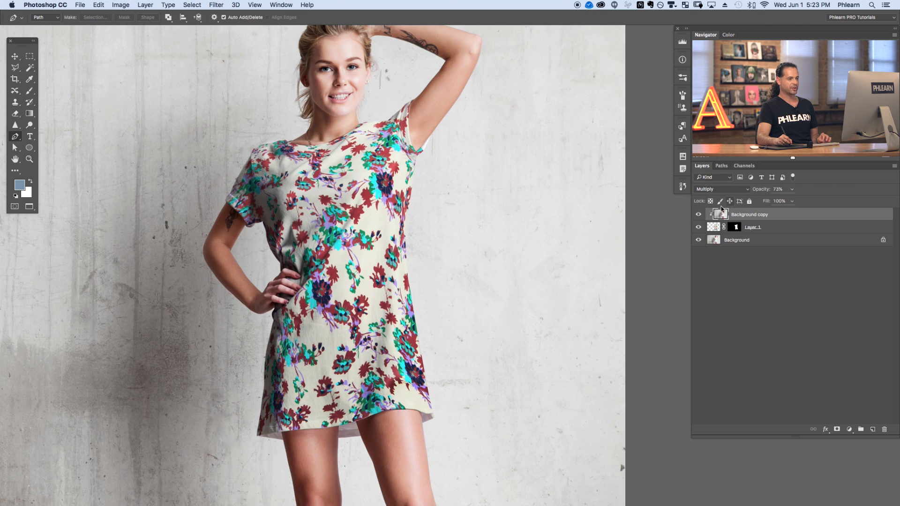
left_click(700, 215)
left_click(699, 214)
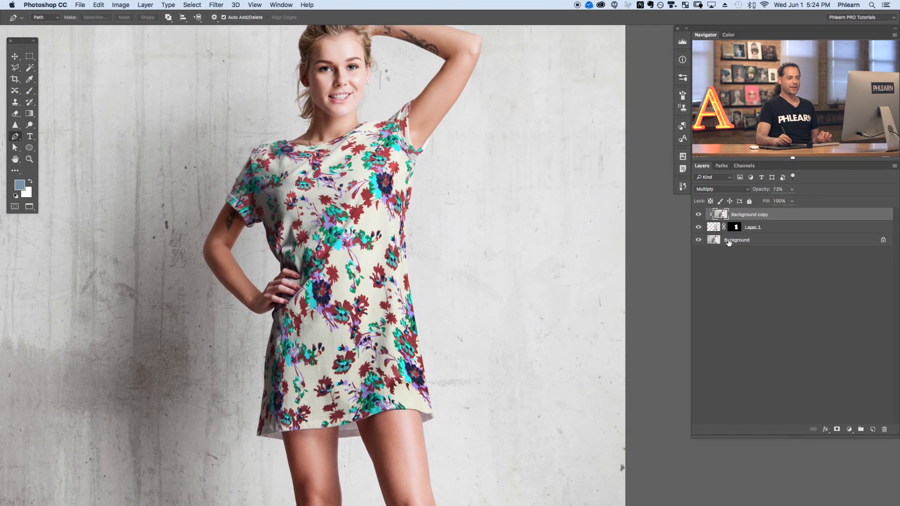
Duplicate the Background layer again and move the new copy to the top of the layer stack.
left_click(742, 241)
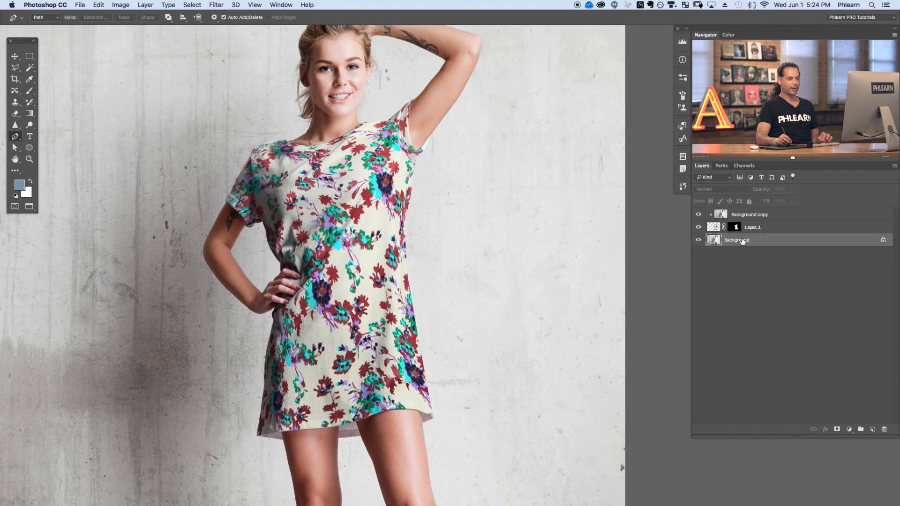
left_click_drag(739, 243, 873, 430)
left_click_drag(770, 240, 769, 215)
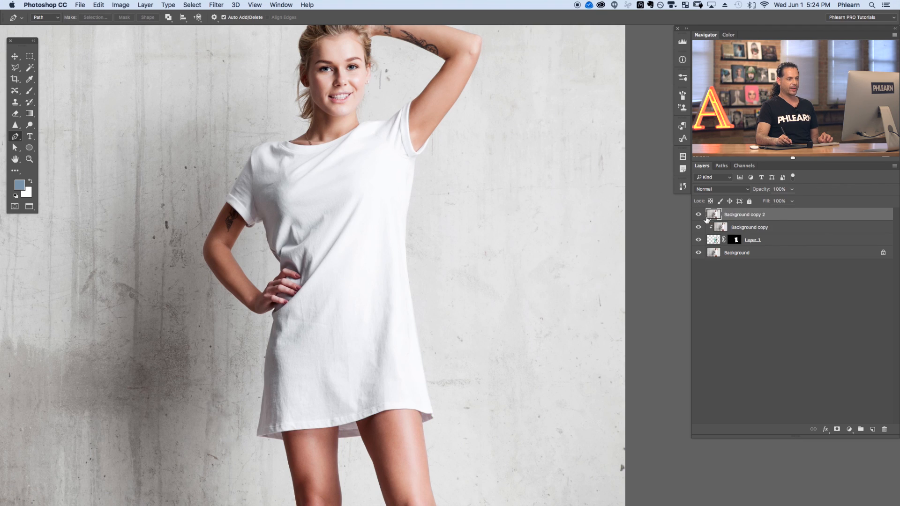
Clip Background copy 2 to the layers below and toggle the layers' visibility to compare.
right_click(783, 215)
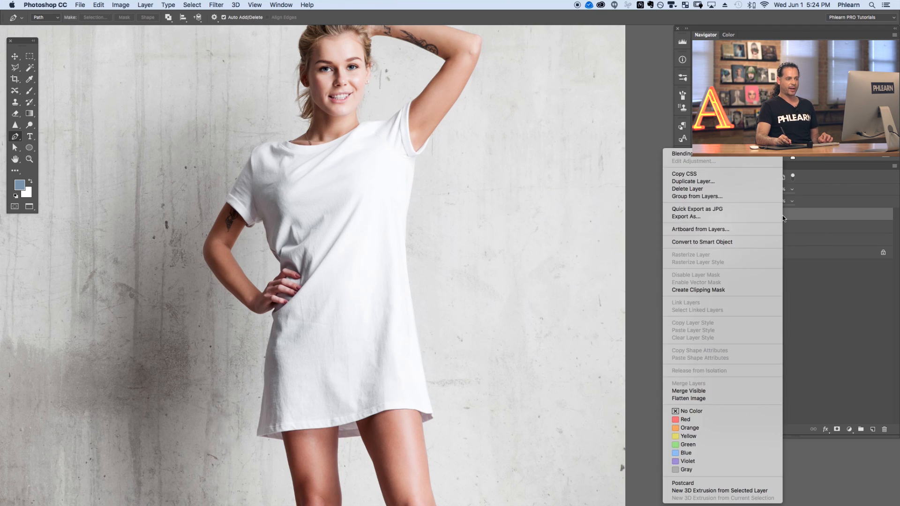
left_click(734, 290)
left_click(699, 216)
left_click(698, 216)
left_click(698, 216)
left_click(698, 216)
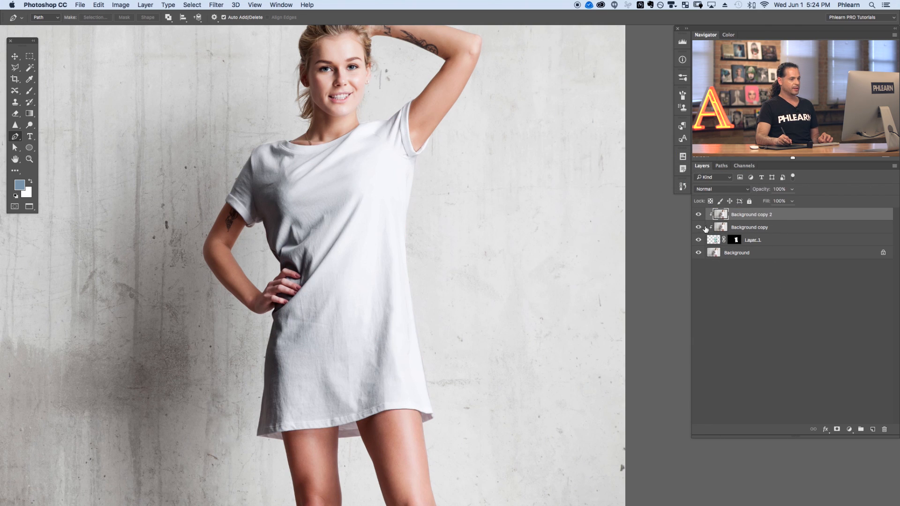
left_click(750, 229)
left_click(698, 217)
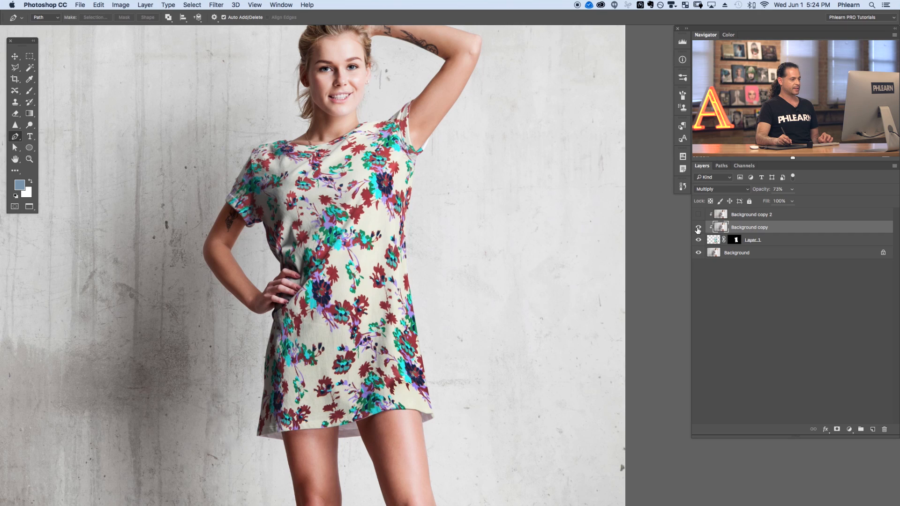
left_click(698, 229)
left_click(698, 229)
left_click(698, 229)
left_click(699, 229)
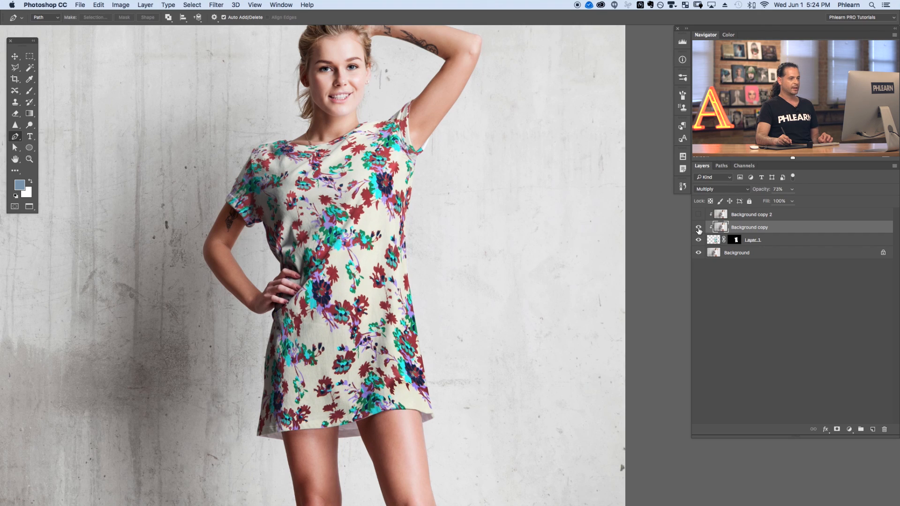
left_click(699, 216)
left_click(741, 216)
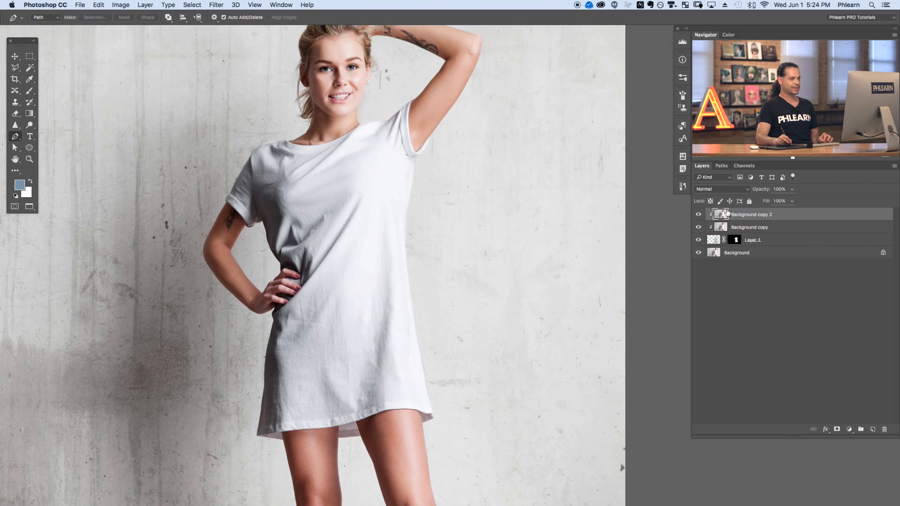
Set Background copy 2's blend mode to Screen and toggle its visibility to compare.
left_click(715, 190)
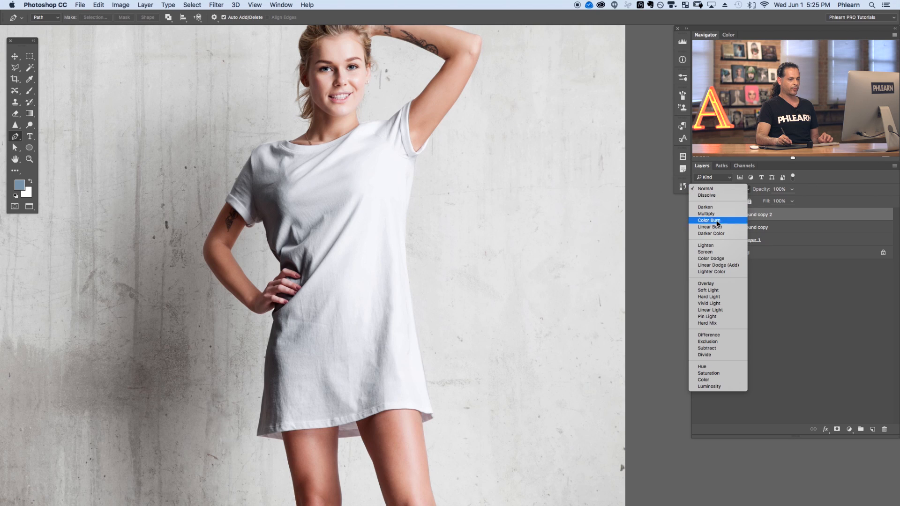
left_click(716, 251)
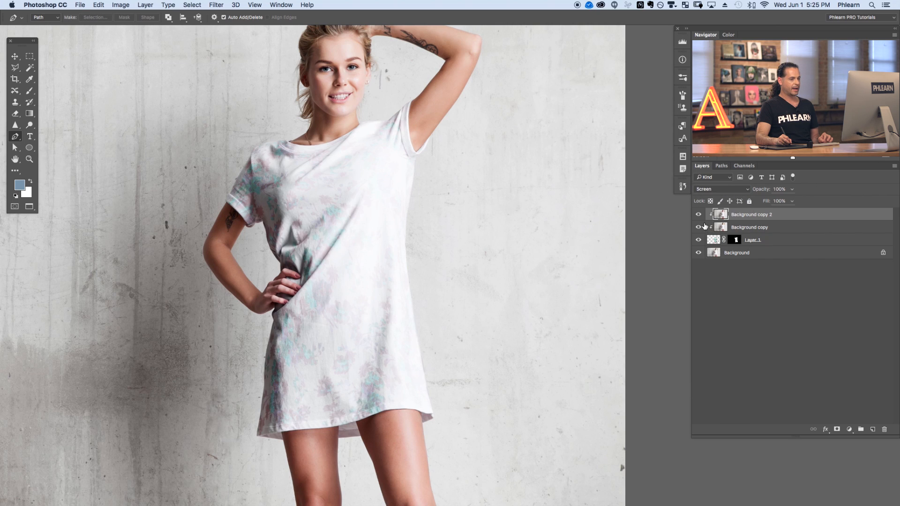
left_click(699, 216)
left_click(698, 216)
left_click(699, 216)
left_click(699, 216)
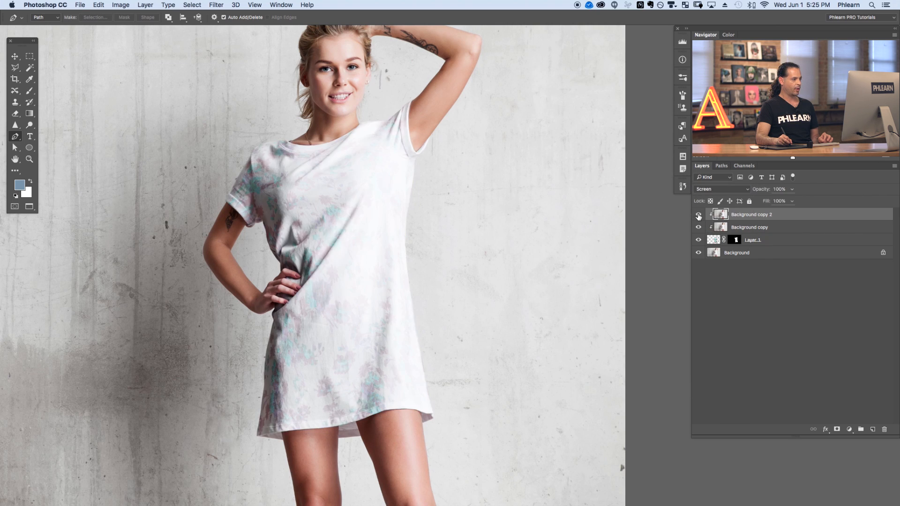
left_click(699, 216)
left_click(699, 216)
left_click(698, 216)
left_click(699, 217)
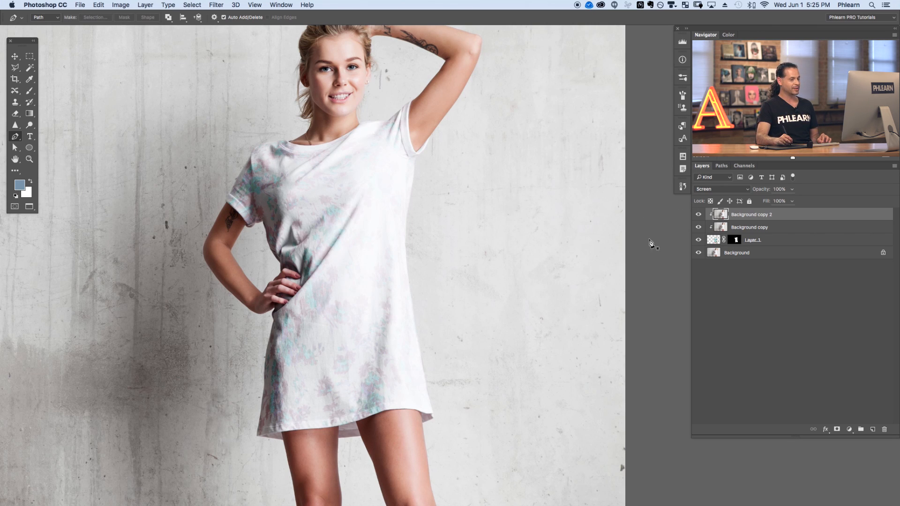
left_click(699, 217)
left_click(698, 217)
left_click(698, 216)
left_click(699, 216)
left_click(699, 216)
left_click(699, 217)
left_click(698, 216)
left_click(698, 217)
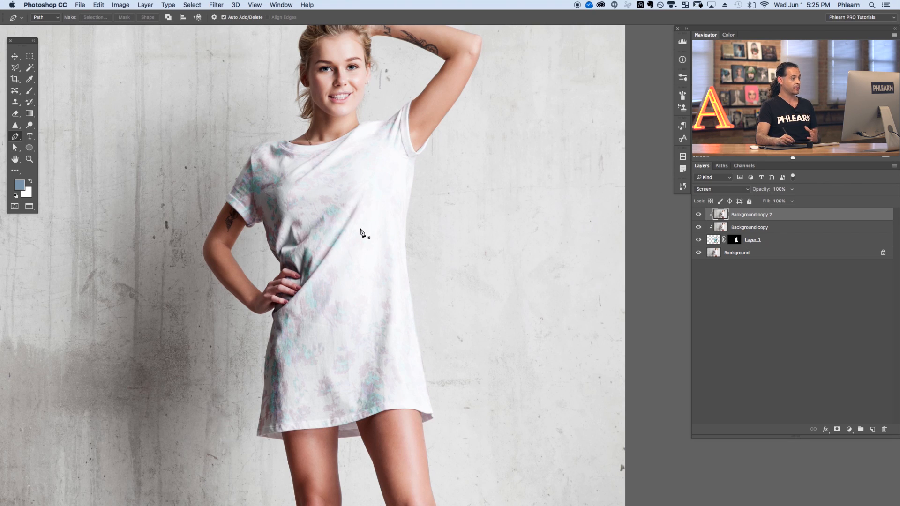
Apply Levels to Background copy 2 with input values of 224, 0.97 and 255.
left_click_drag(333, 285, 386, 275)
left_click(699, 216)
left_click(699, 216)
left_click(698, 216)
left_click(699, 216)
left_click(698, 216)
left_click(698, 216)
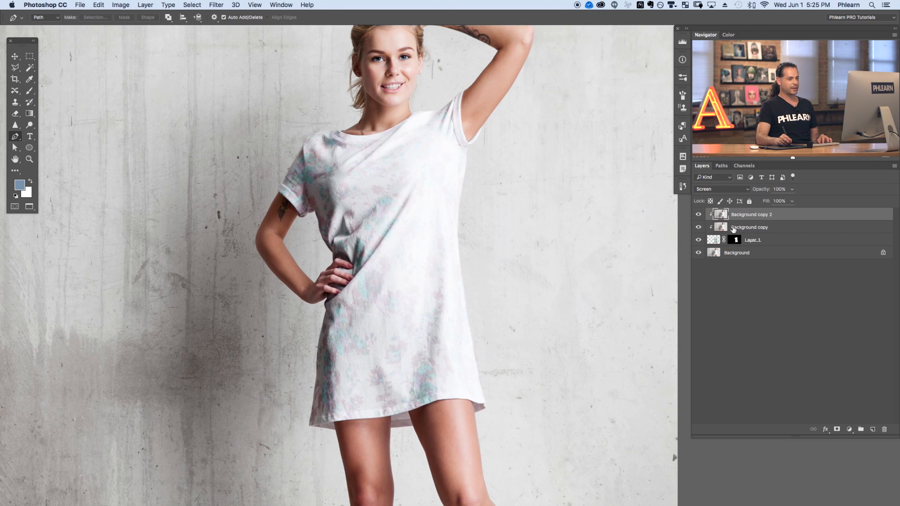
key("super+l")
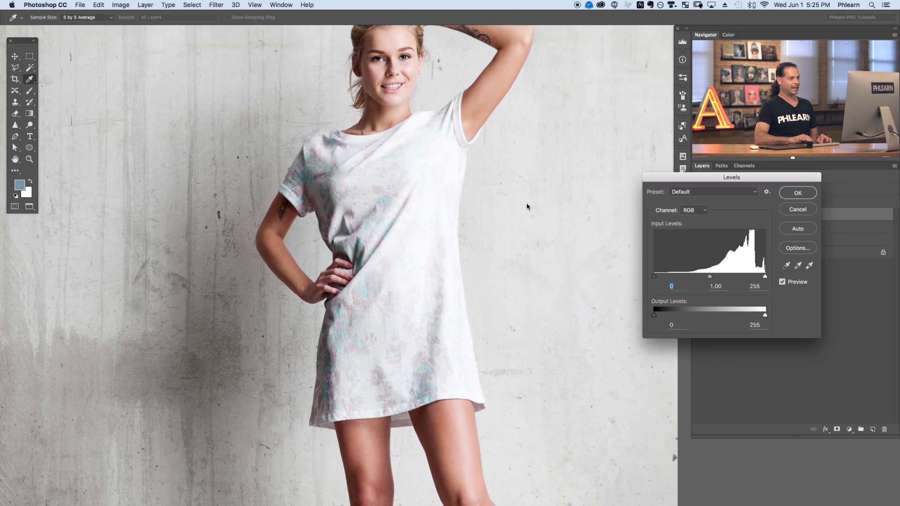
left_click_drag(701, 183, 119, 92)
mouse_move(83, 188)
left_mouse_down()
mouse_move(152, 187)
mouse_move(80, 188)
left_mouse_up()
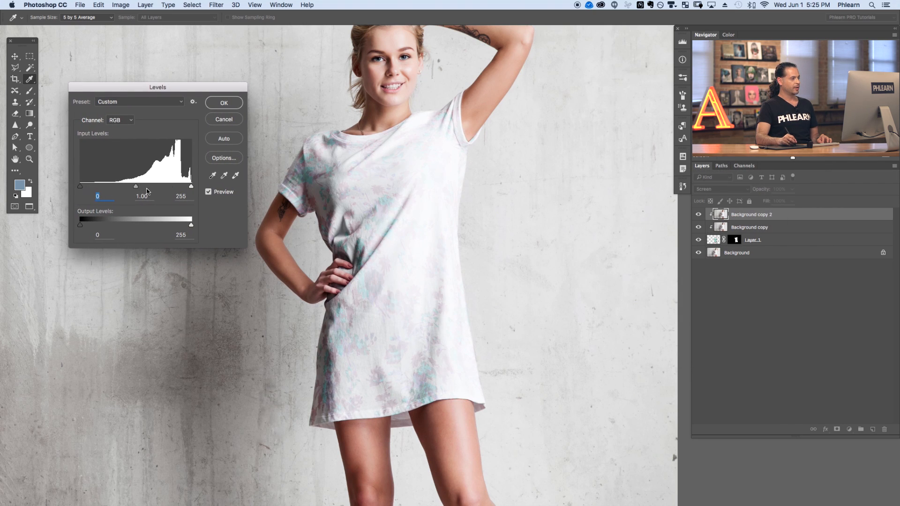
left_click_drag(156, 186, 135, 186)
mouse_move(193, 187)
left_mouse_down()
mouse_move(180, 187)
mouse_move(192, 186)
left_mouse_up()
left_click_drag(80, 186, 179, 189)
left_click(178, 188)
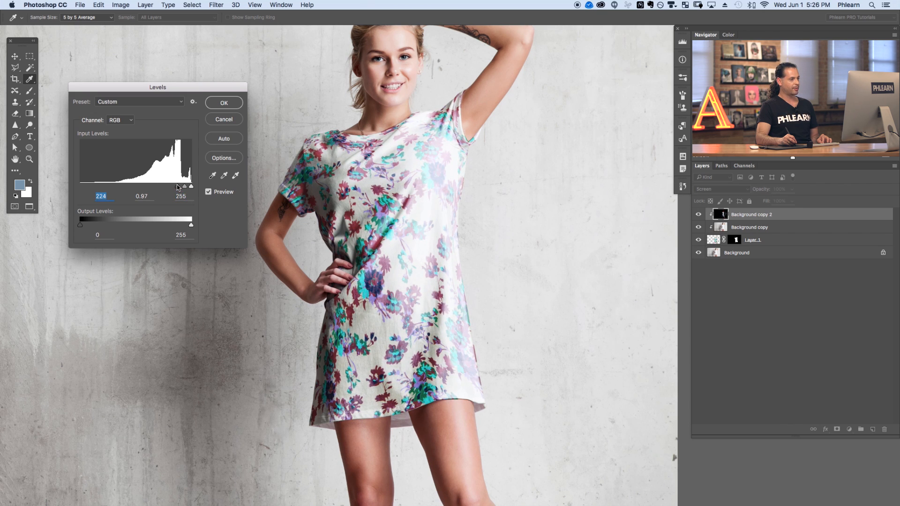
left_click(224, 102)
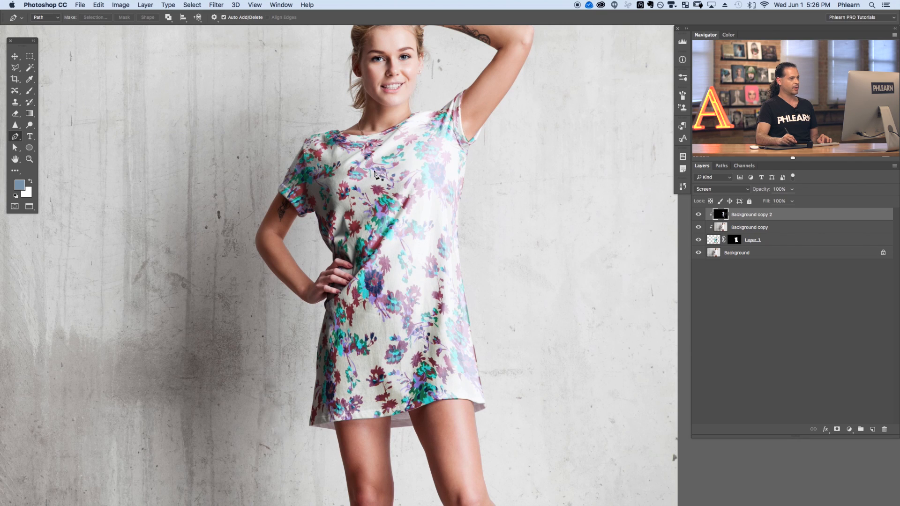
Set Background copy 2's opacity to 57% and toggle its visibility to compare.
left_click(698, 214)
left_click(698, 215)
left_click(699, 215)
left_click(698, 215)
left_click_drag(767, 193, 753, 193)
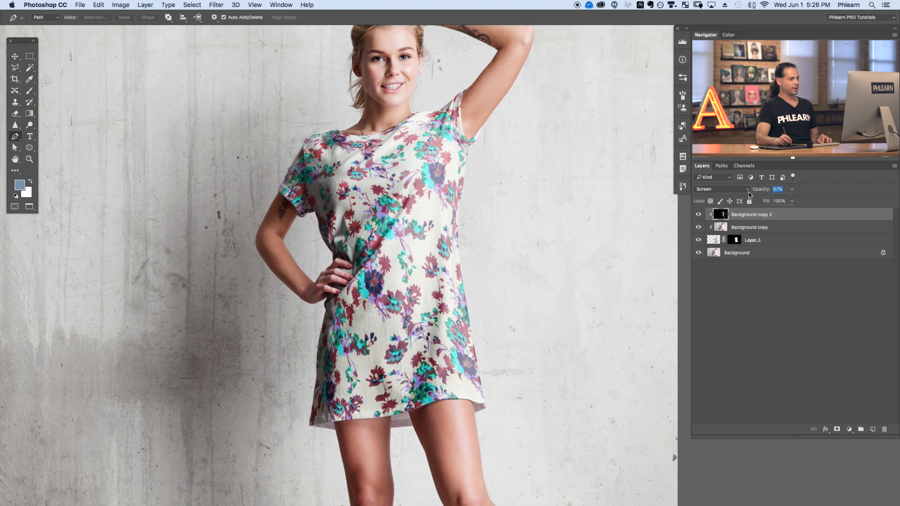
left_click(699, 214)
left_click(699, 215)
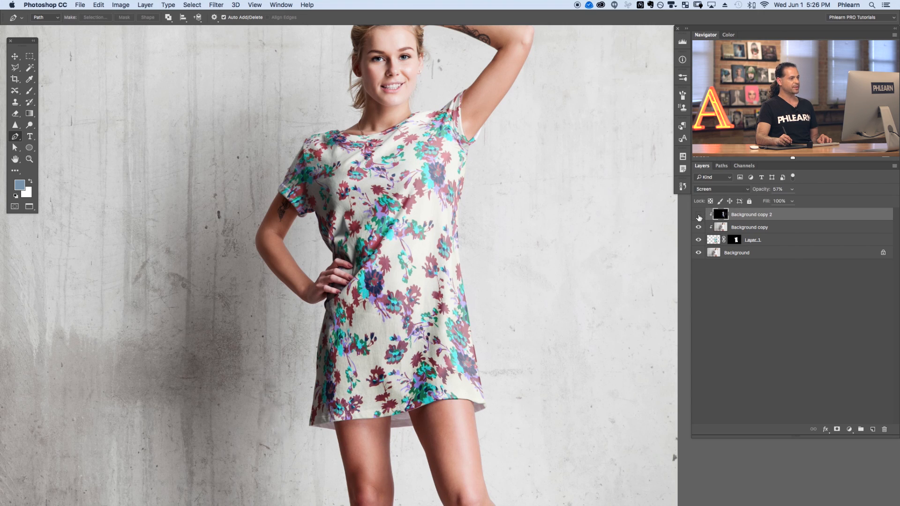
left_click(699, 214)
left_click(698, 215)
left_click(698, 215)
left_click(699, 215)
left_click(699, 215)
left_click(699, 215)
left_click(698, 216)
left_click(698, 217)
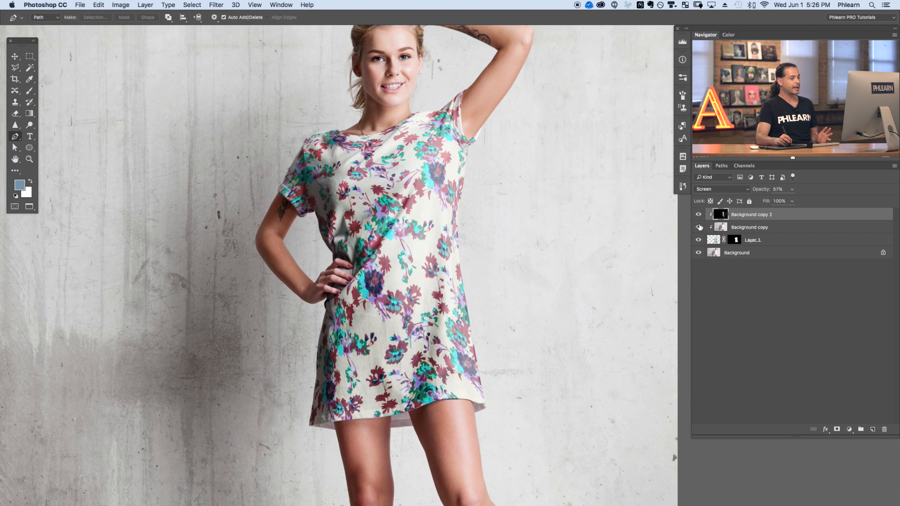
Compare the pattern layer in Normal and Multiply modes, keeping Multiply, and set its opacity to 91%.
left_click_drag(568, 317, 556, 327)
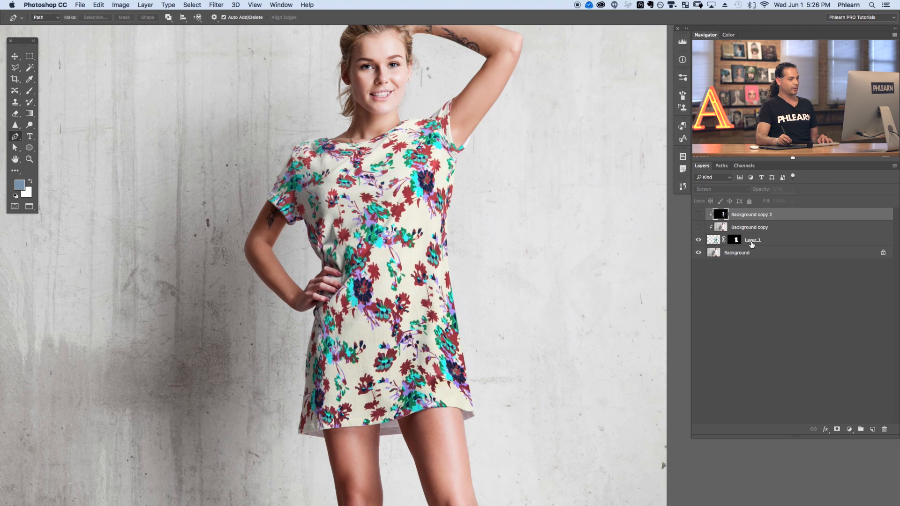
left_click(752, 241)
left_click(713, 190)
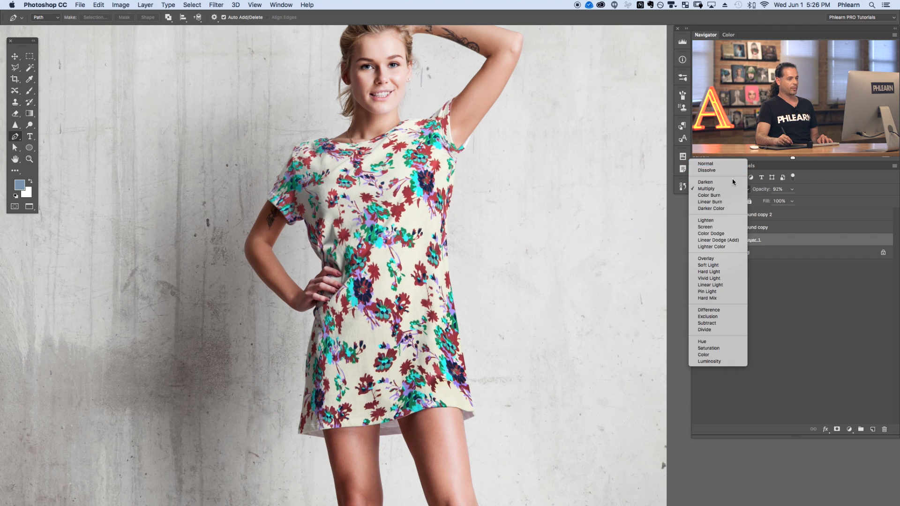
left_click(709, 163)
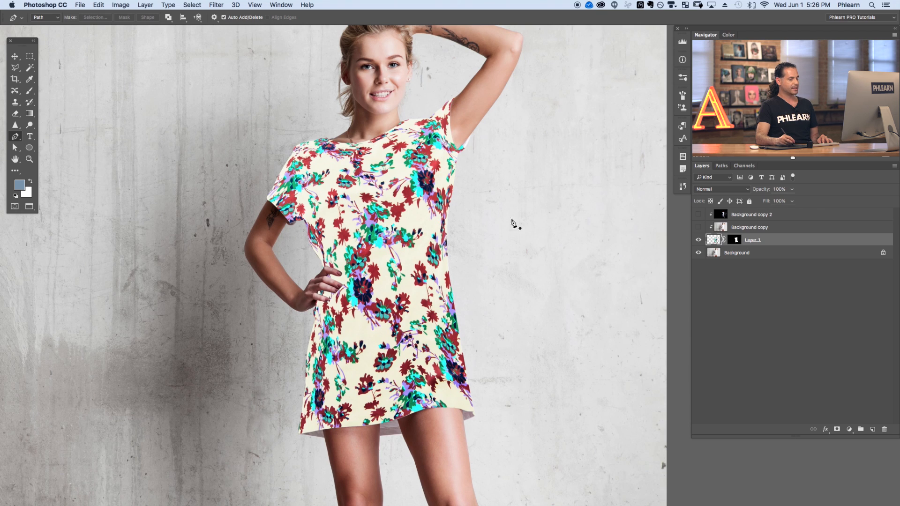
left_click(713, 190)
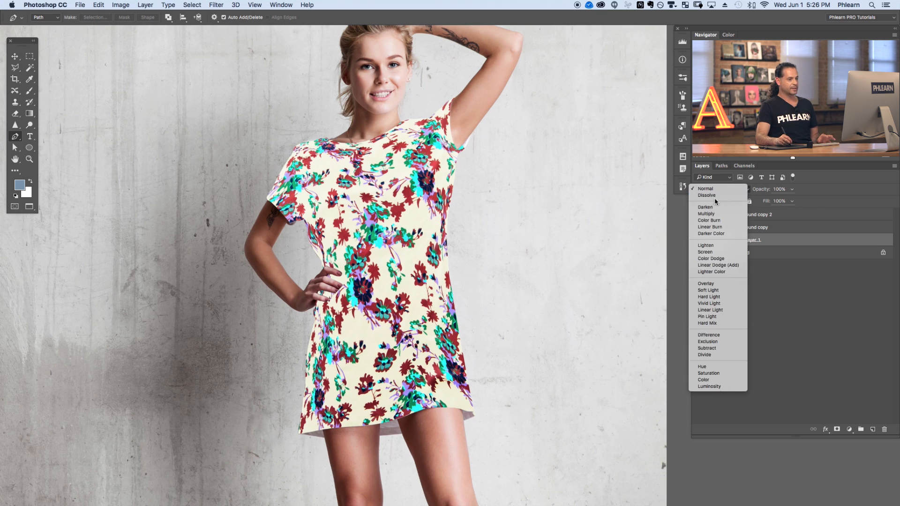
left_click(707, 214)
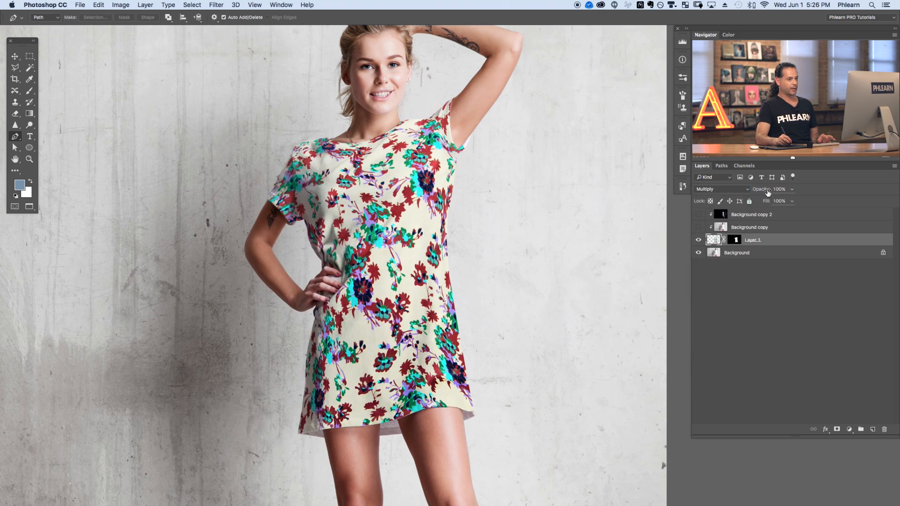
left_click_drag(763, 191, 763, 191)
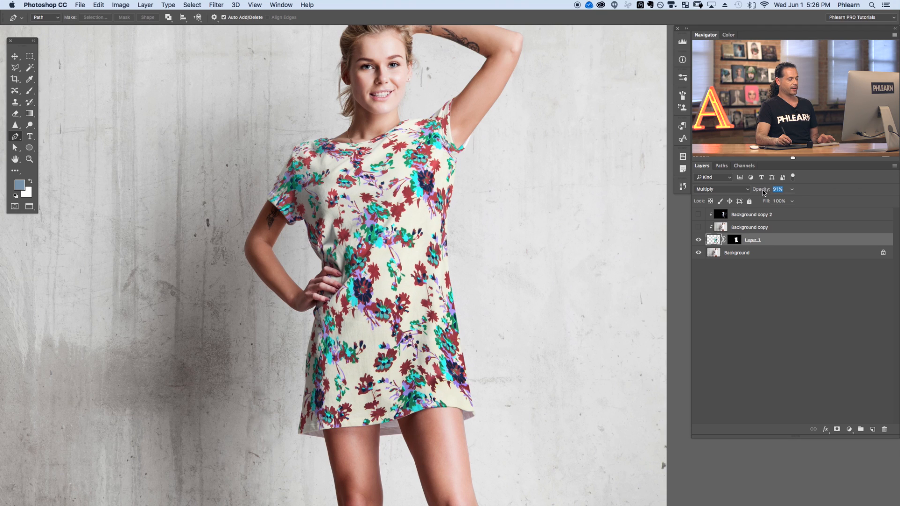
Show the Background copy layer again and select it.
left_click(698, 227)
left_click(699, 227)
left_click(699, 227)
left_click(745, 227)
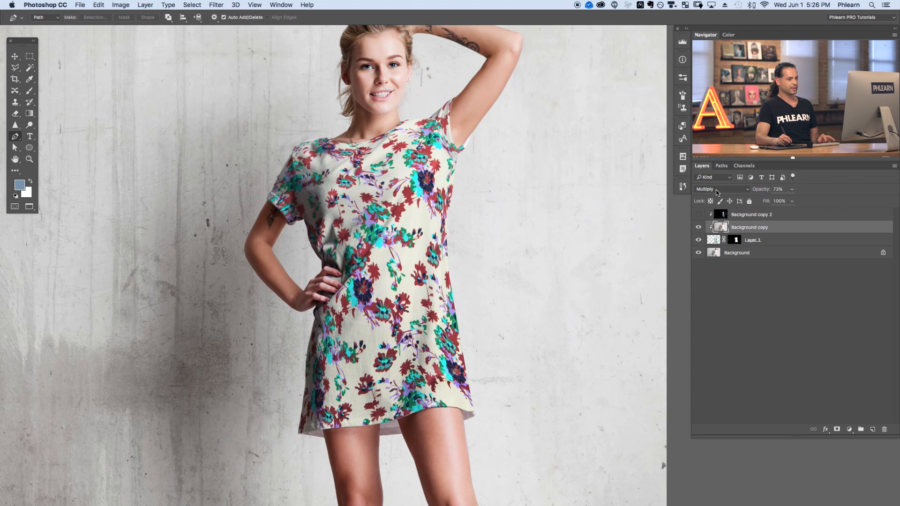
Show the Background copy 2 layer again and select it.
left_click(698, 215)
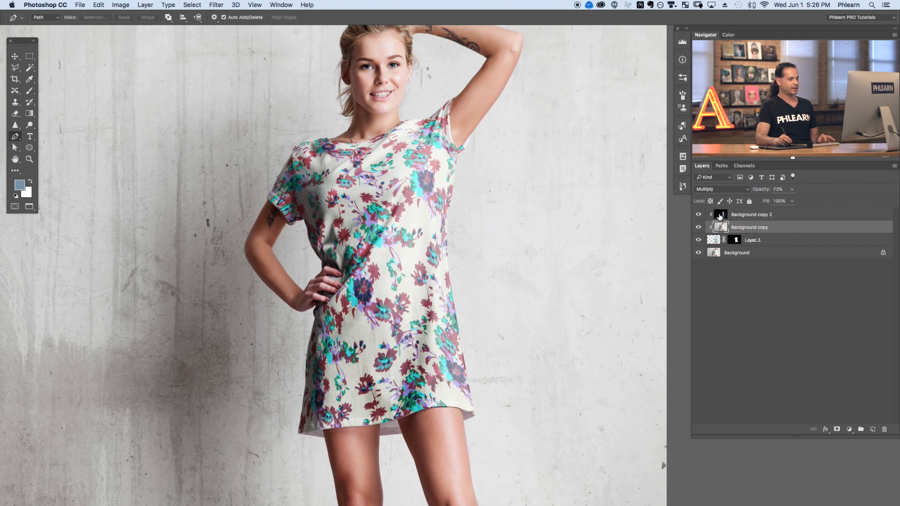
left_click(751, 215)
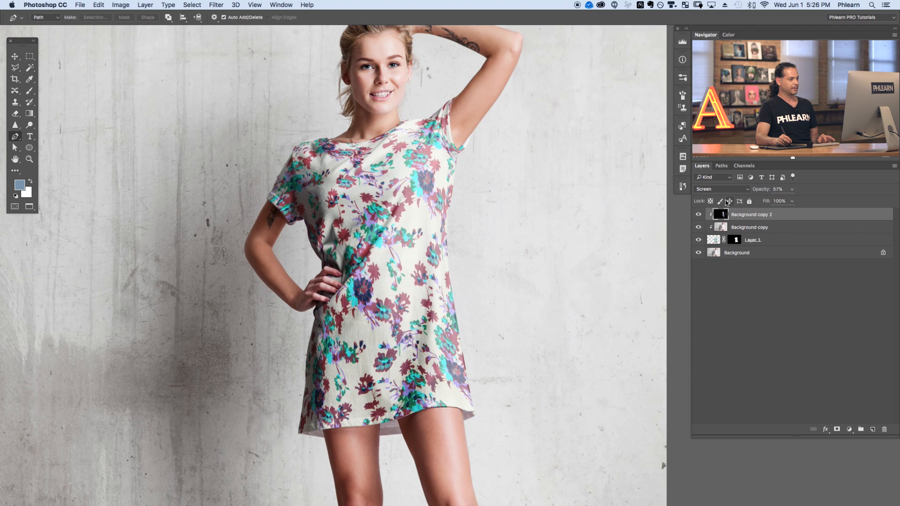
Examine the finished patterned shirt composite at a reduced zoom alongside the source pattern document.
key("super+minus")
left_click_drag(639, 199, 571, 180)
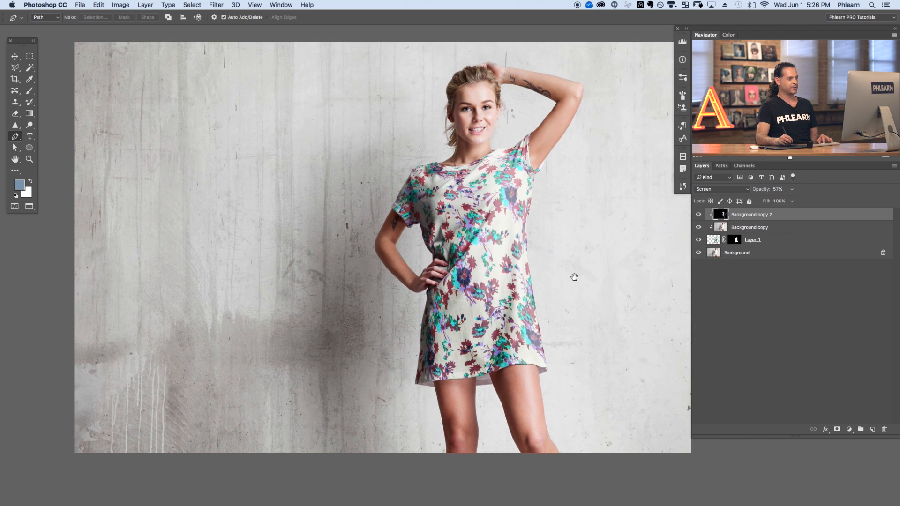
left_click_drag(577, 277, 555, 278)
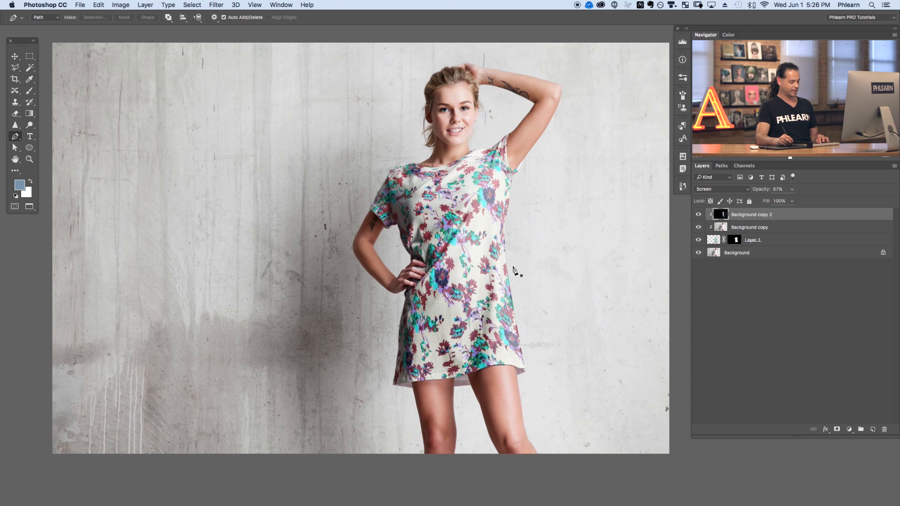
key("f")
key("f")
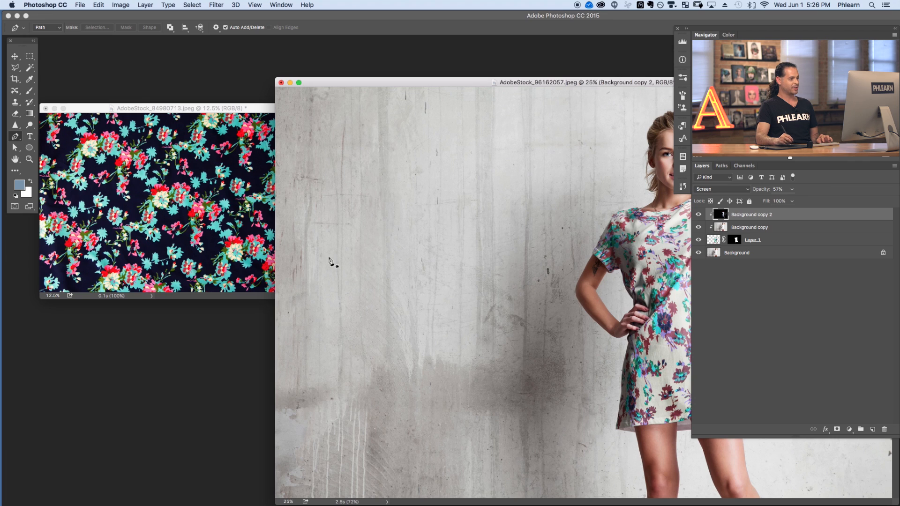
key("super+minus")
mouse_move(263, 109)
left_mouse_down()
mouse_move(275, 102)
mouse_move(276, 118)
left_mouse_up()
left_click(392, 85)
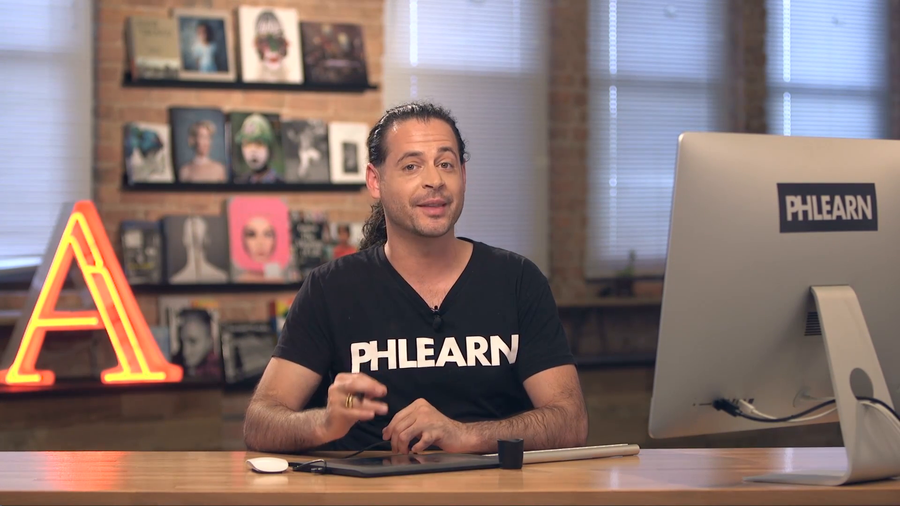
Move the pattern layer over the model and rotate it about 90° with Free Transform to cover the shirt.
left_click_drag(753, 190, 741, 190)
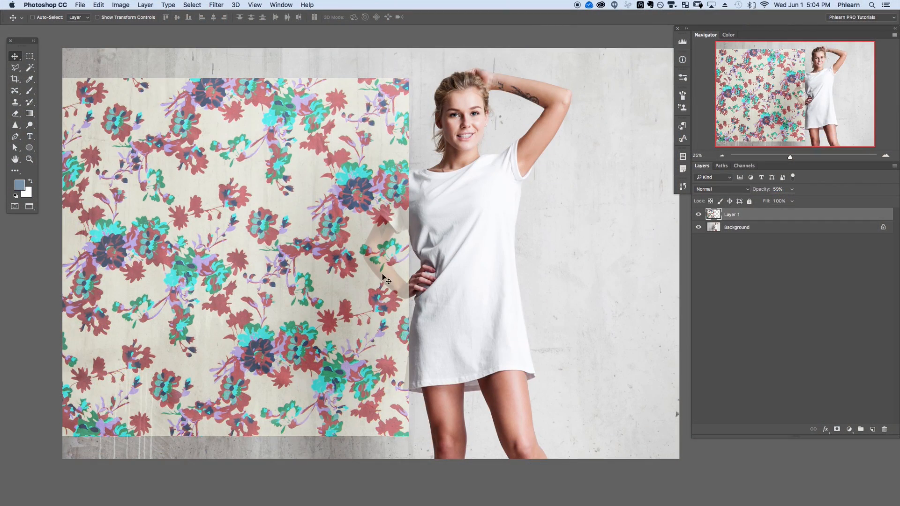
left_click_drag(376, 237, 411, 236)
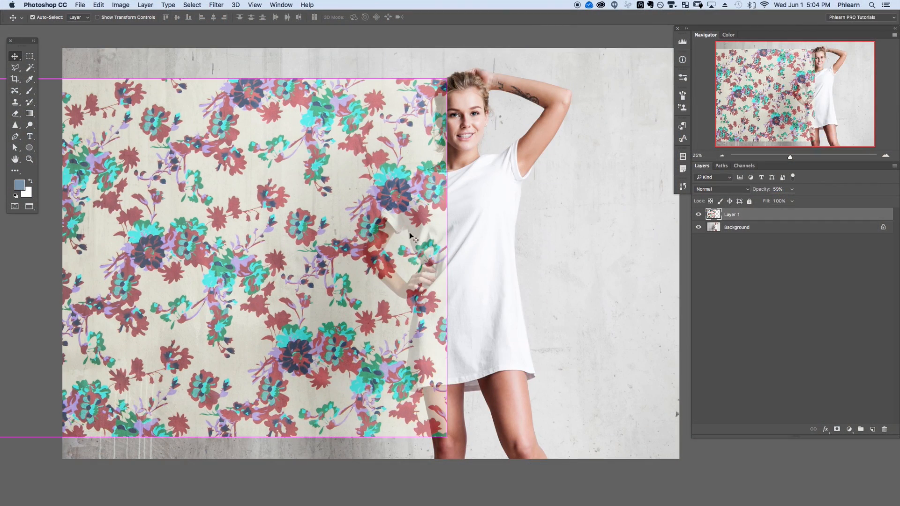
key("ctrl+t")
left_click_drag(471, 420, 264, 125)
left_click_drag(213, 194, 431, 264)
scroll(432, 264, "up", 5)
scroll(432, 264, "right", 2)
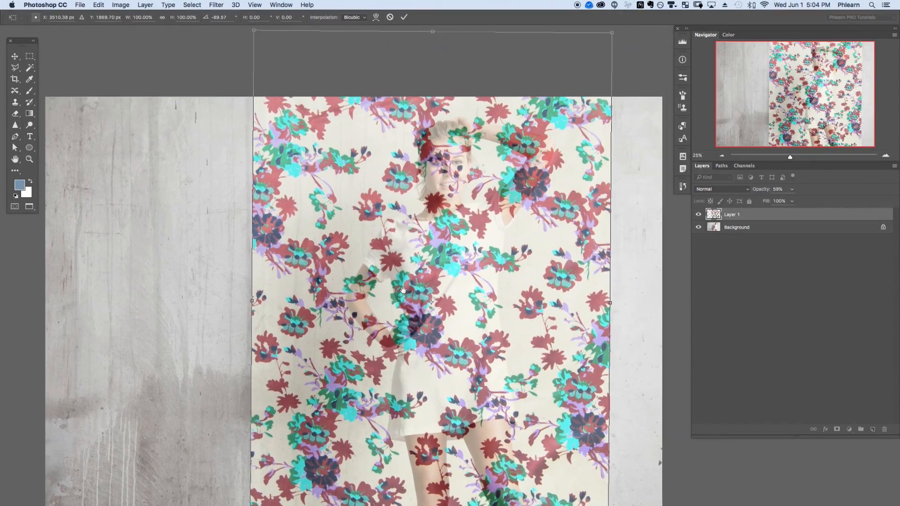
left_click_drag(579, 82, 461, 259)
left_click_drag(395, 404, 332, 247)
left_click_drag(324, 326, 384, 250)
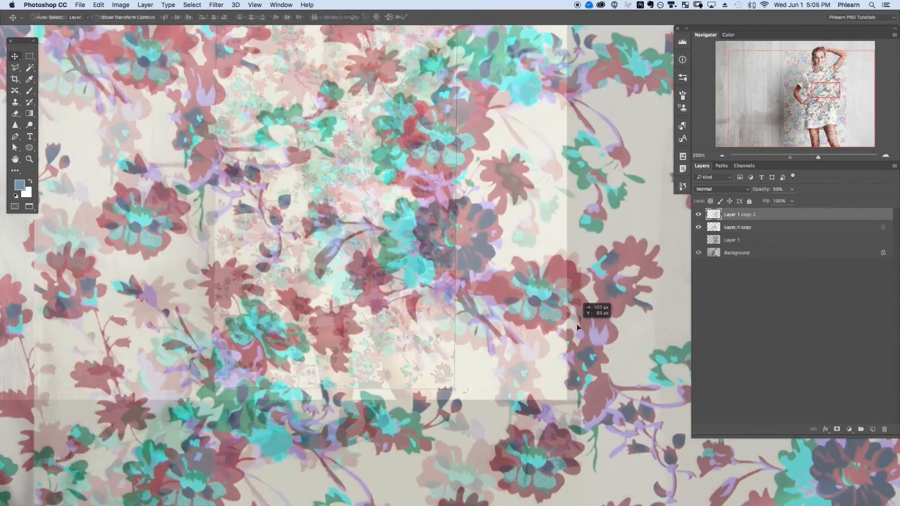
left_click_drag(577, 325, 507, 341)
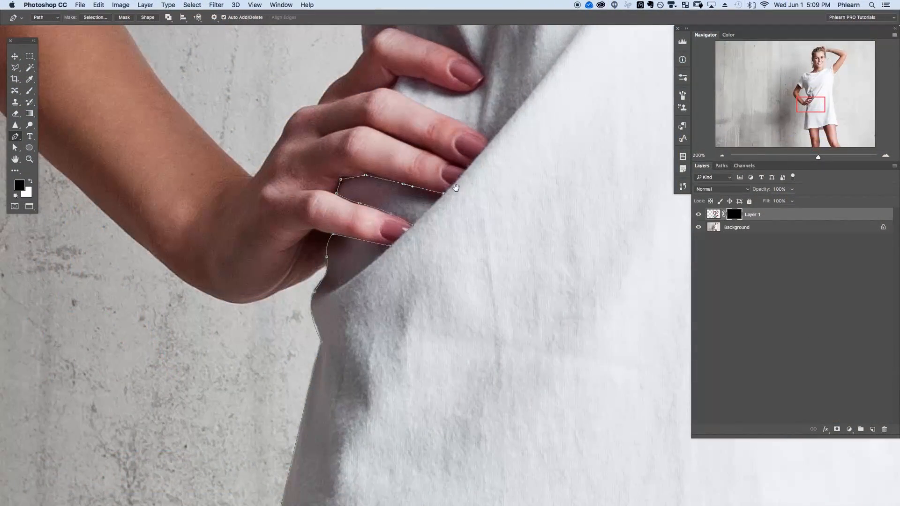
Finish tracing the shirt outline with the Pen tool and convert the path into a selection for the pattern's mask.
left_click_drag(492, 155, 449, 210)
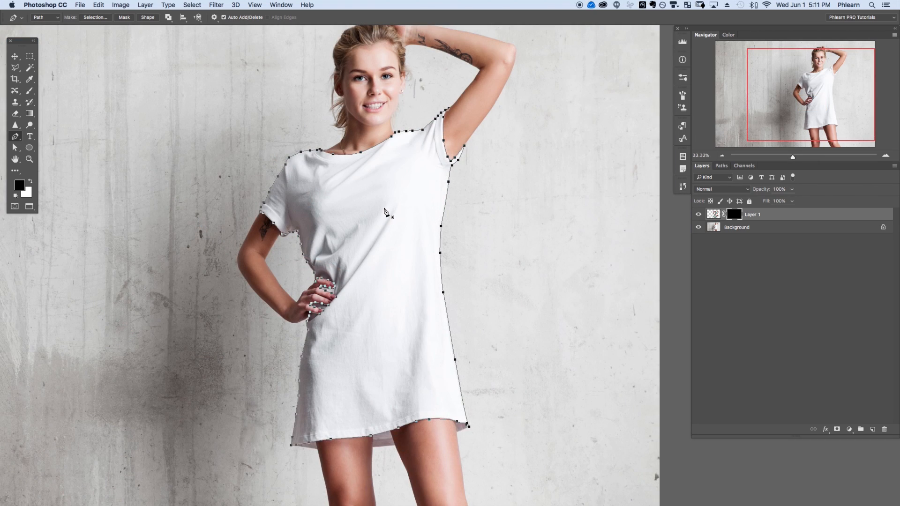
right_click(365, 205)
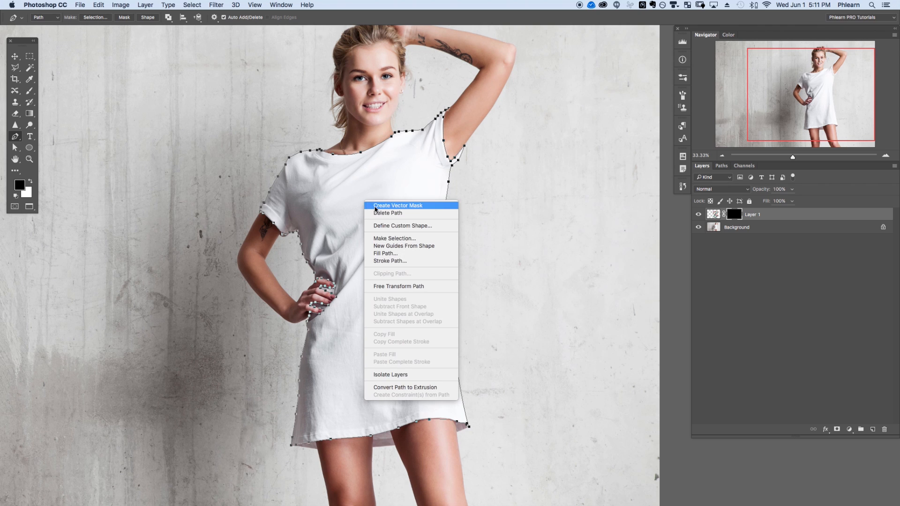
left_click(395, 239)
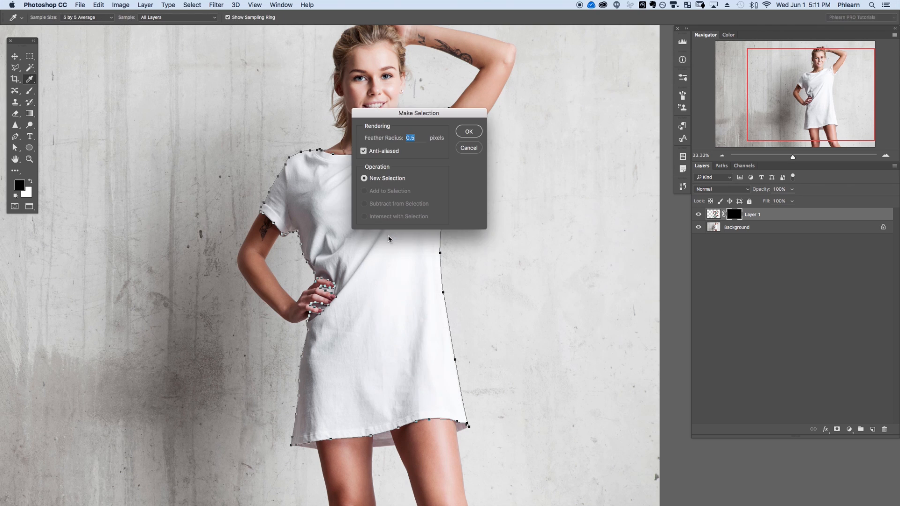
left_click_drag(424, 115, 189, 152)
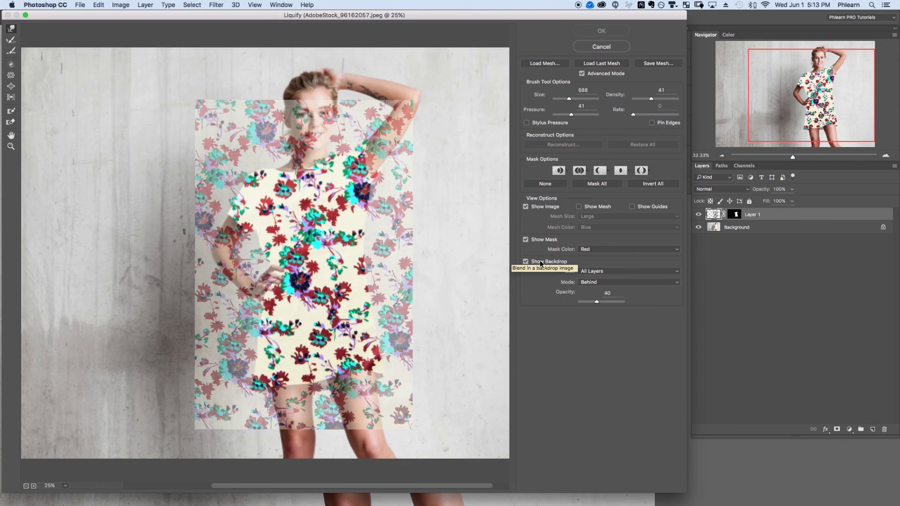
left_click(525, 262)
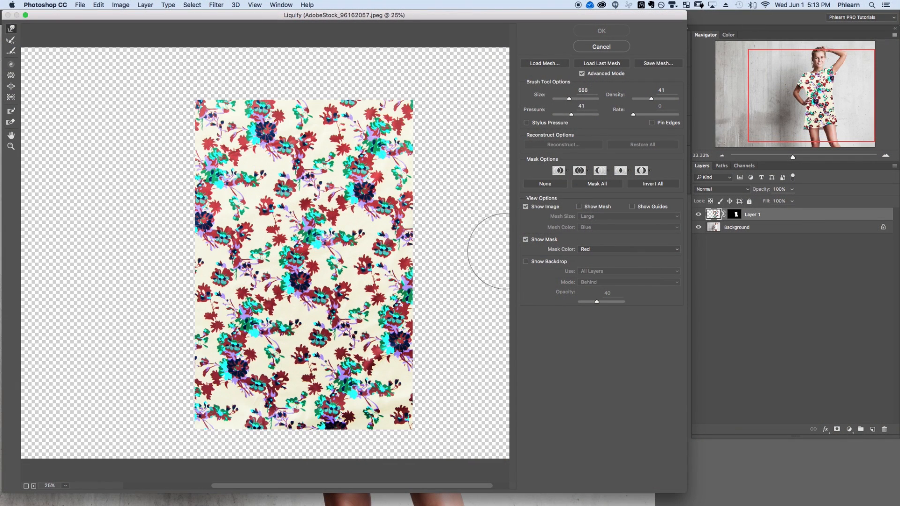
mouse_move(345, 131)
left_mouse_down()
mouse_move(230, 222)
mouse_move(377, 318)
mouse_move(383, 352)
left_mouse_up()
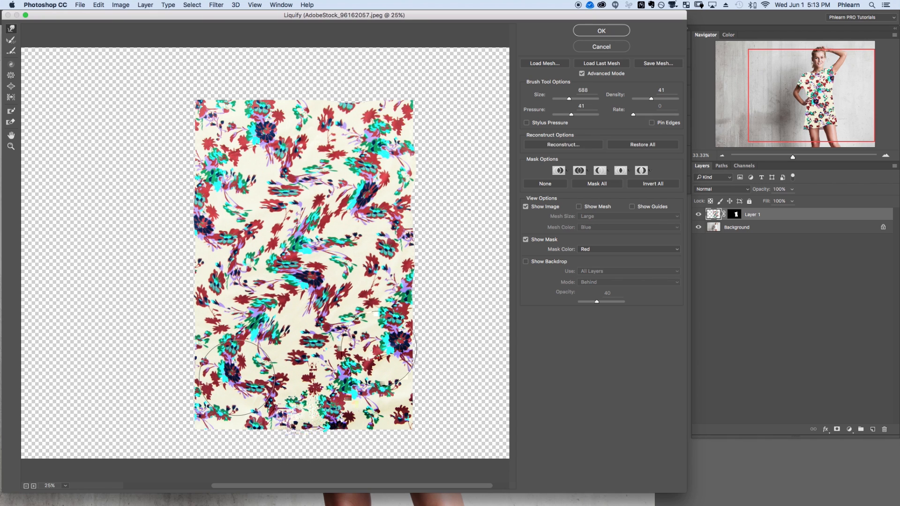
key("super+z")
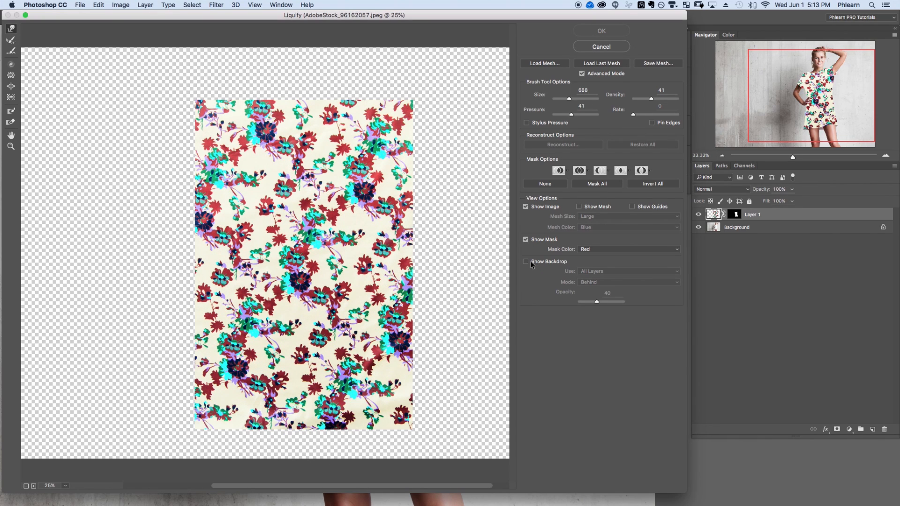
In Liquify, show the backdrop using the Background layer.
left_click(526, 262)
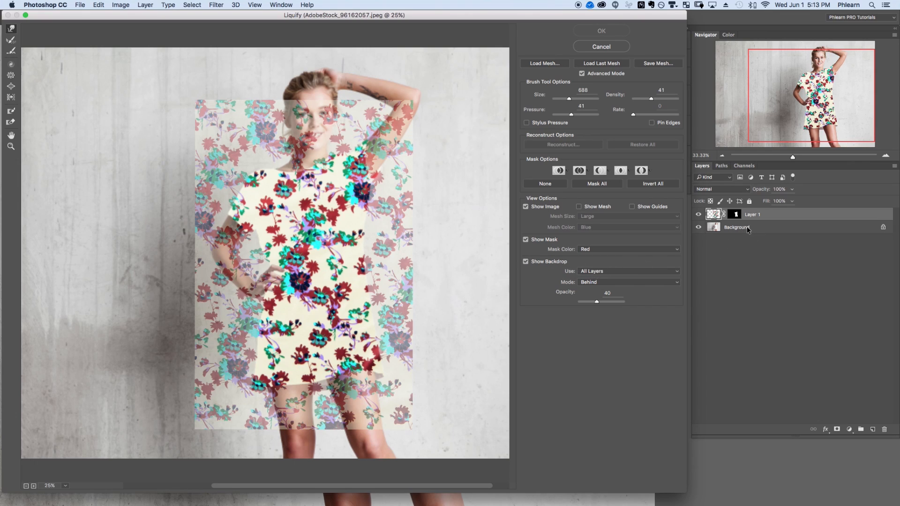
left_click(594, 272)
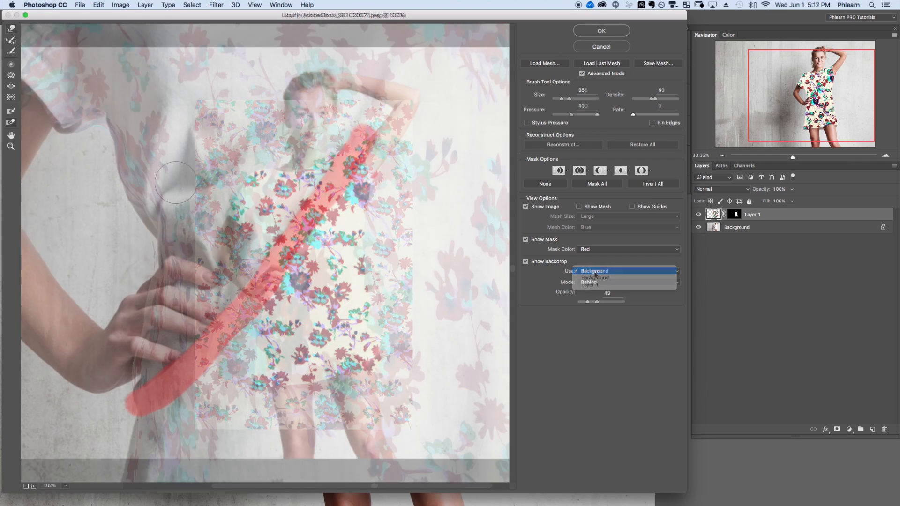
left_click(595, 280)
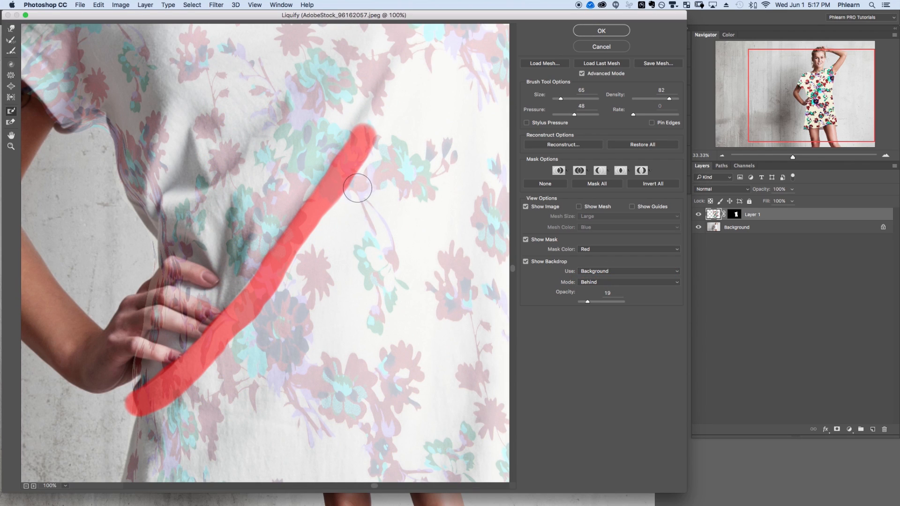
Paint a freeze mask along the diagonal fold at the hip, then try a forward warp above it and undo it.
mouse_move(394, 140)
left_mouse_down()
mouse_move(322, 268)
mouse_move(341, 235)
mouse_move(261, 346)
mouse_move(156, 434)
left_mouse_up()
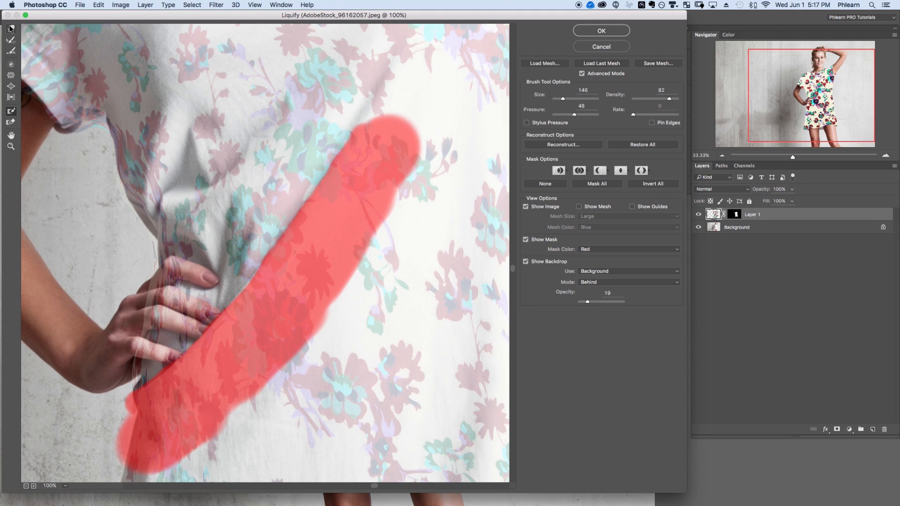
left_click_drag(214, 217, 366, 225, "ctrl+alt")
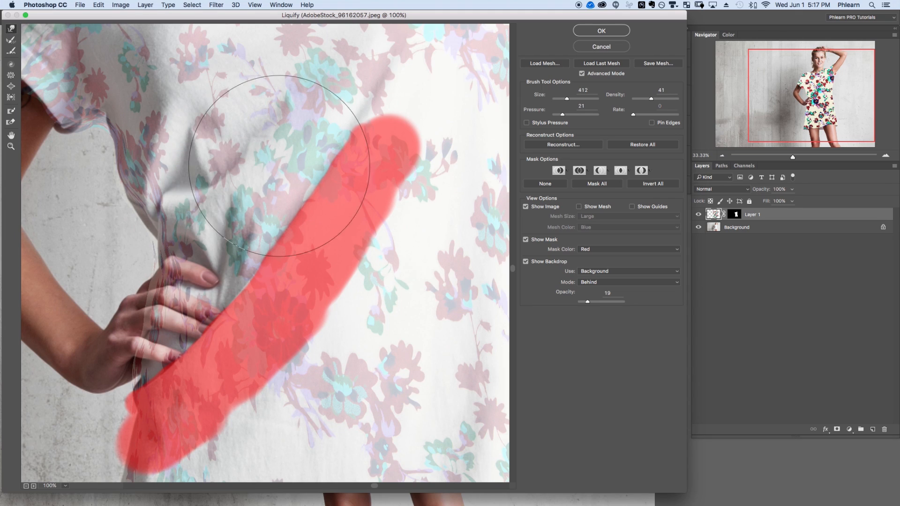
mouse_move(256, 134)
left_mouse_down()
mouse_move(254, 275)
mouse_move(393, 296)
mouse_move(233, 175)
mouse_move(390, 318)
mouse_move(213, 279)
mouse_move(385, 221)
mouse_move(358, 306)
mouse_move(244, 378)
mouse_move(246, 239)
mouse_move(291, 196)
mouse_move(328, 189)
mouse_move(349, 275)
left_mouse_up()
key("super+z")
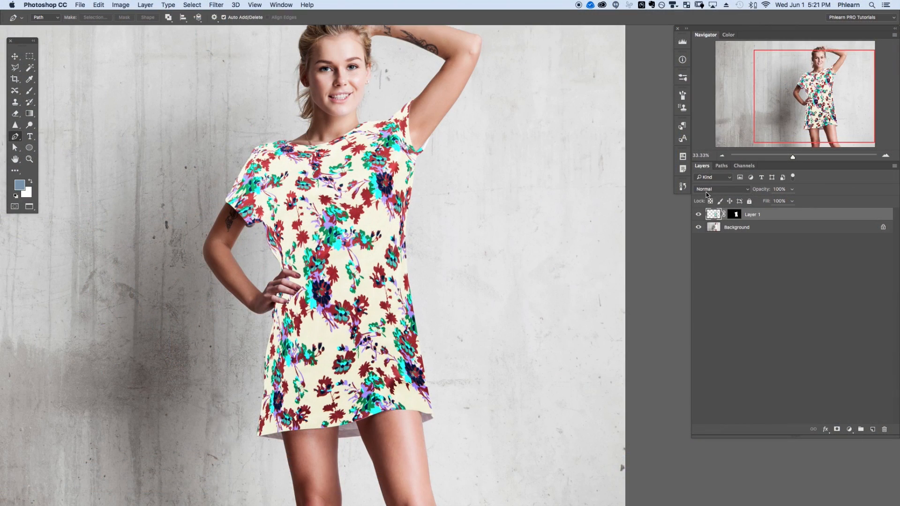
Set the pattern layer's blend mode to Multiply.
left_click(708, 190)
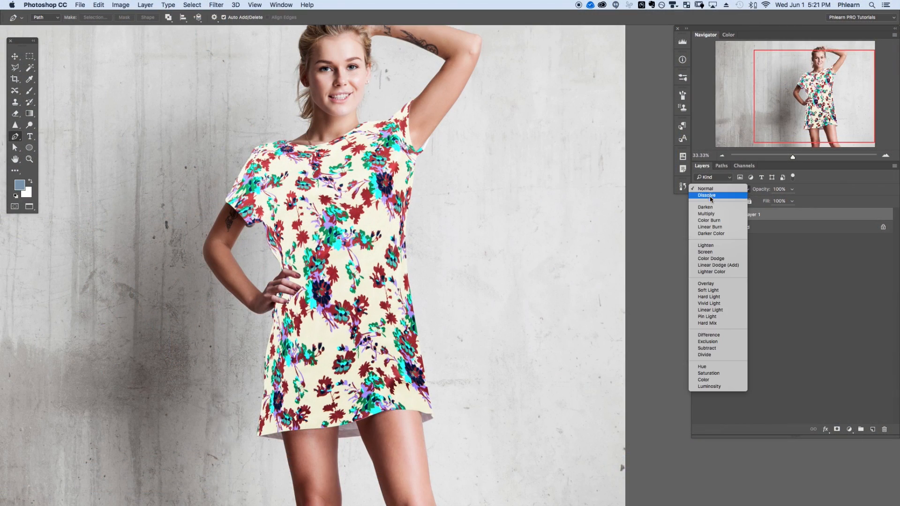
left_click(714, 214)
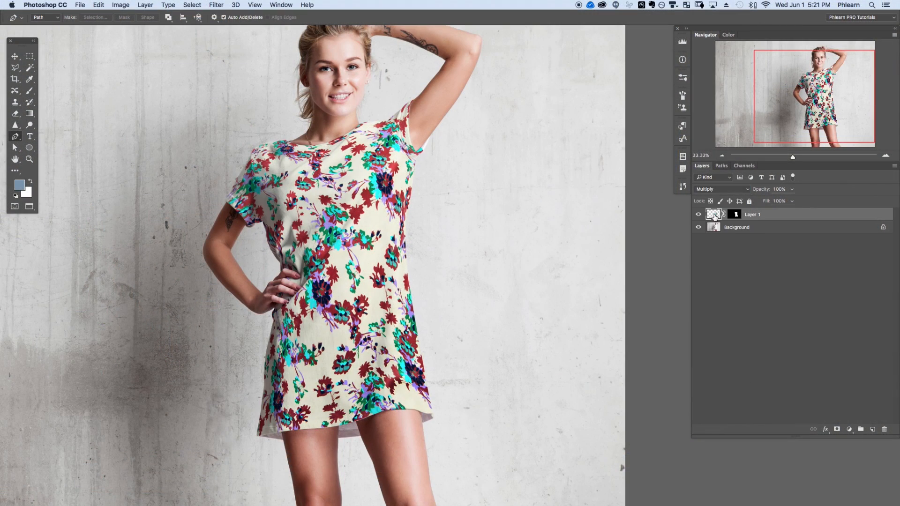